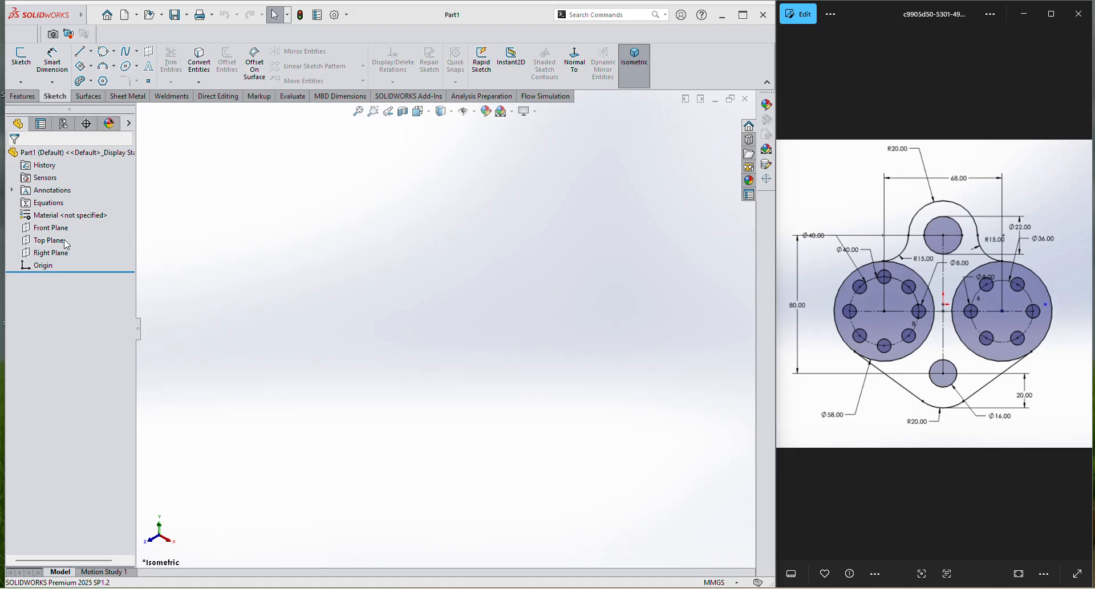
# Step: Start a sketch on the Top Plane and draw a horizontal midpoint line about 144 mm long centred on the origin, as construction geometry
pyautogui.click(44, 243)
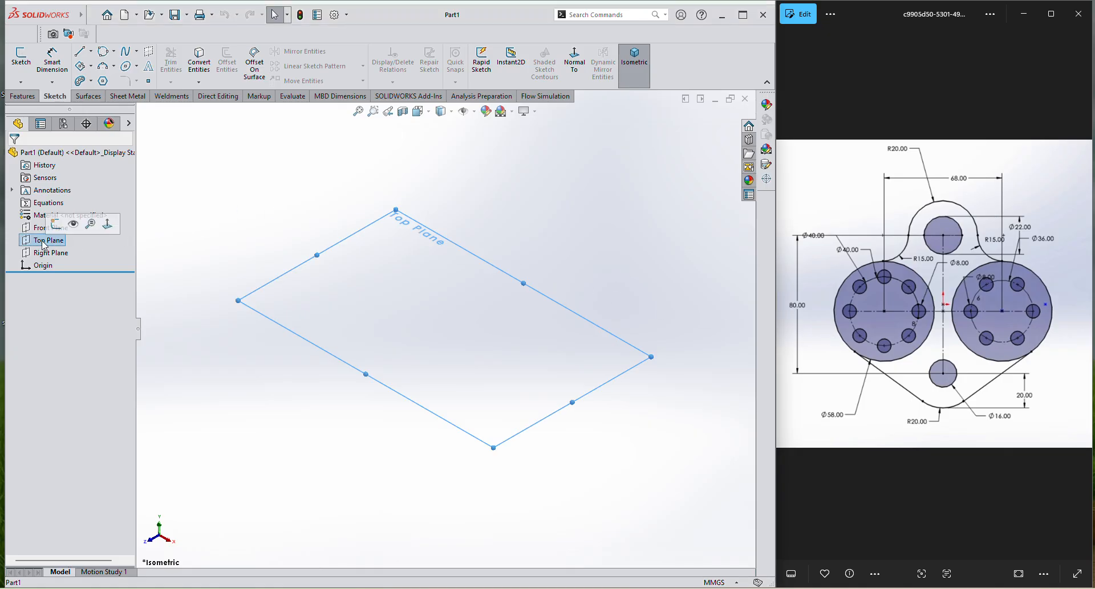
pyautogui.click(63, 221)
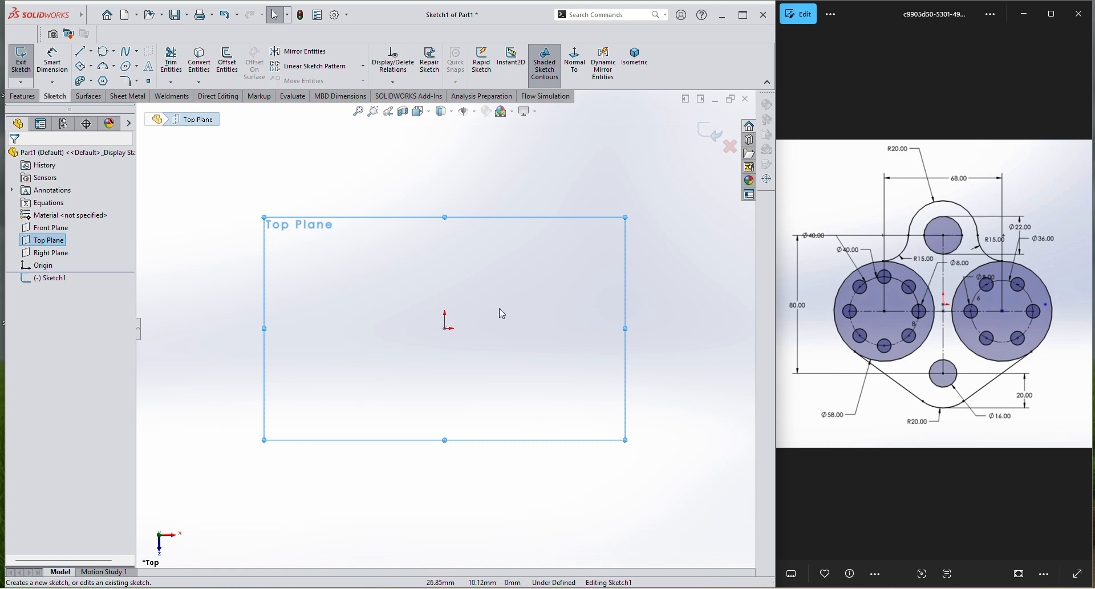
pyautogui.click(90, 51)
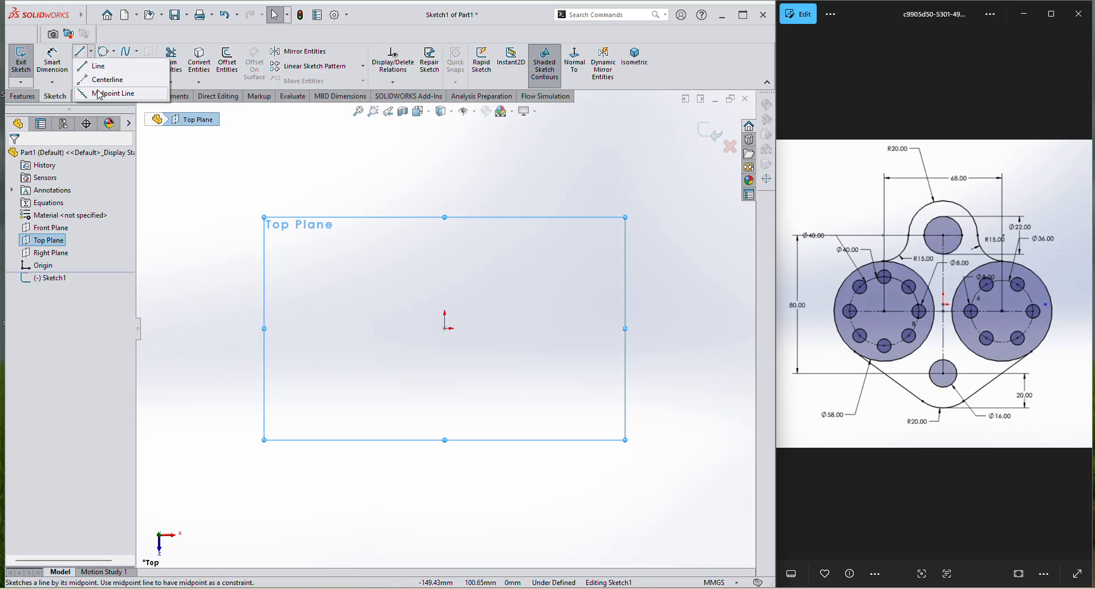
pyautogui.click(98, 86)
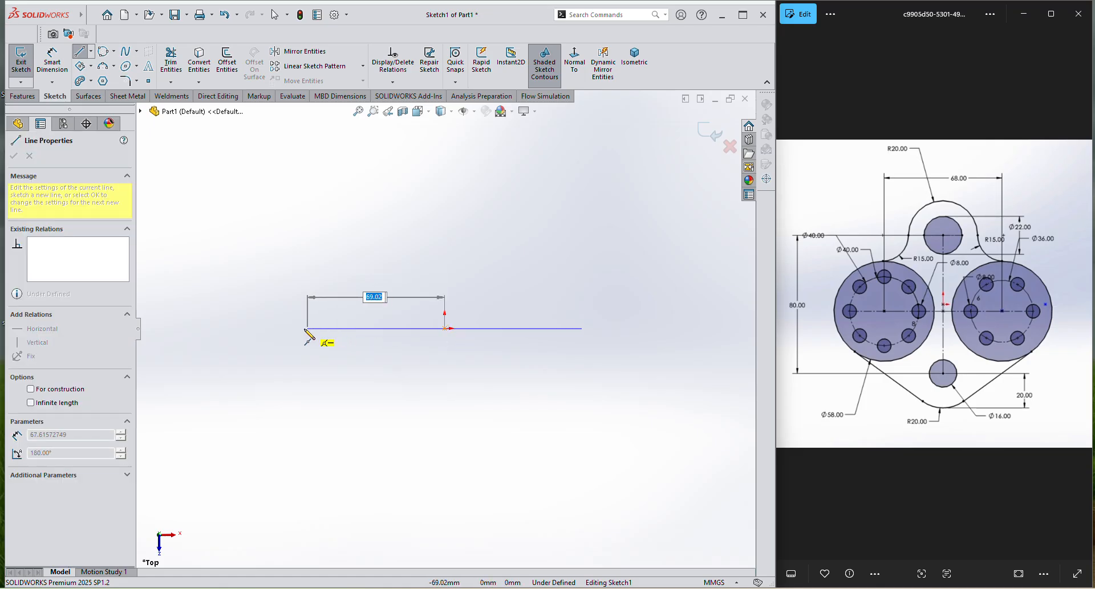
pyautogui.click(298, 328)
pyautogui.rightClick(265, 299)
pyautogui.click(304, 309)
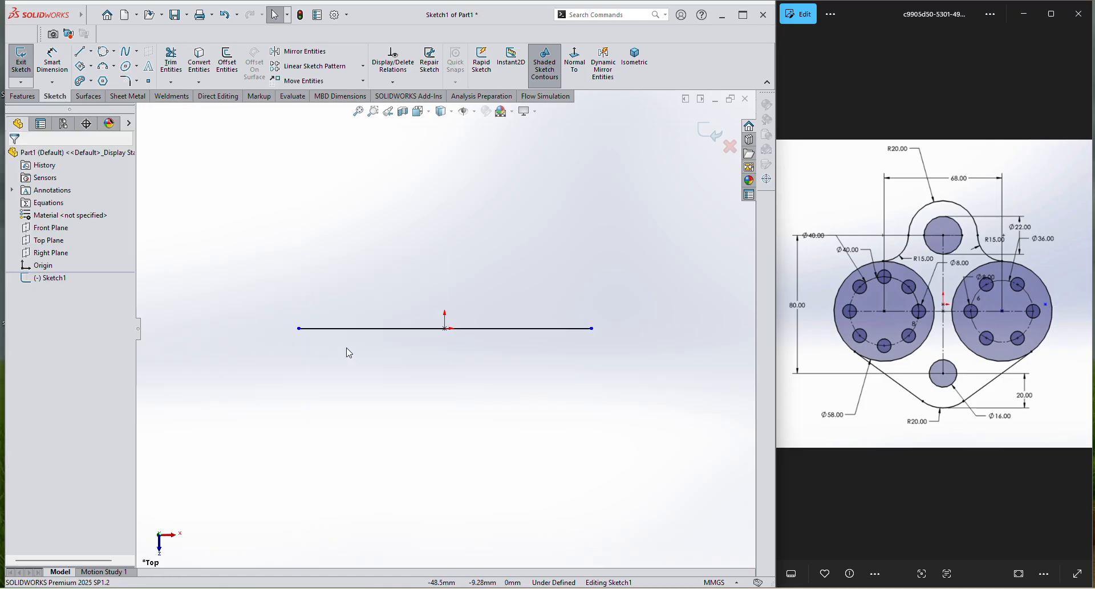
pyautogui.click(366, 329)
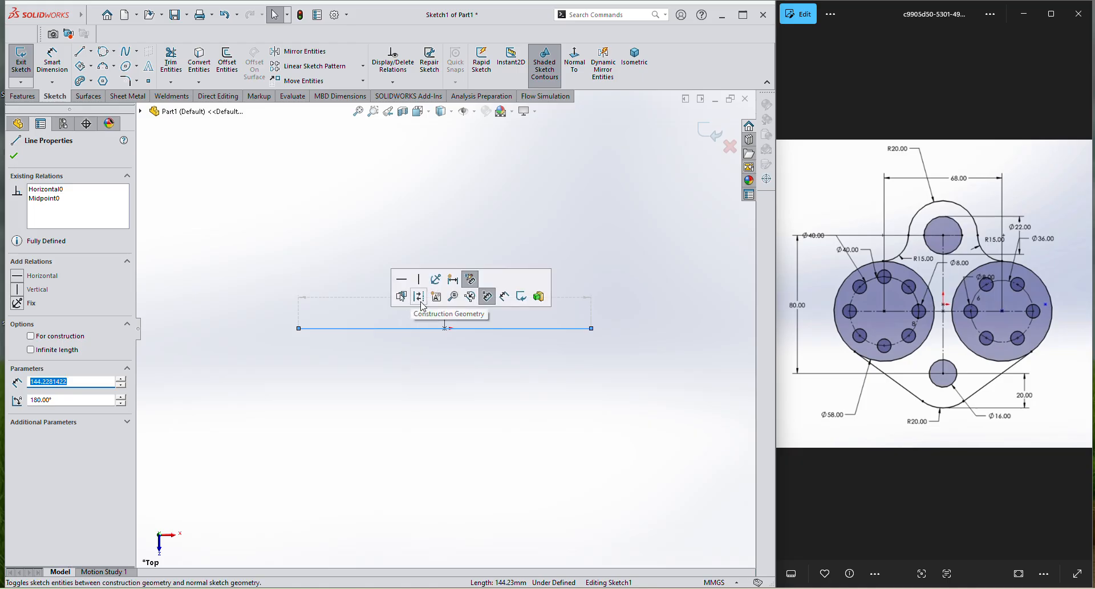
pyautogui.click(395, 389)
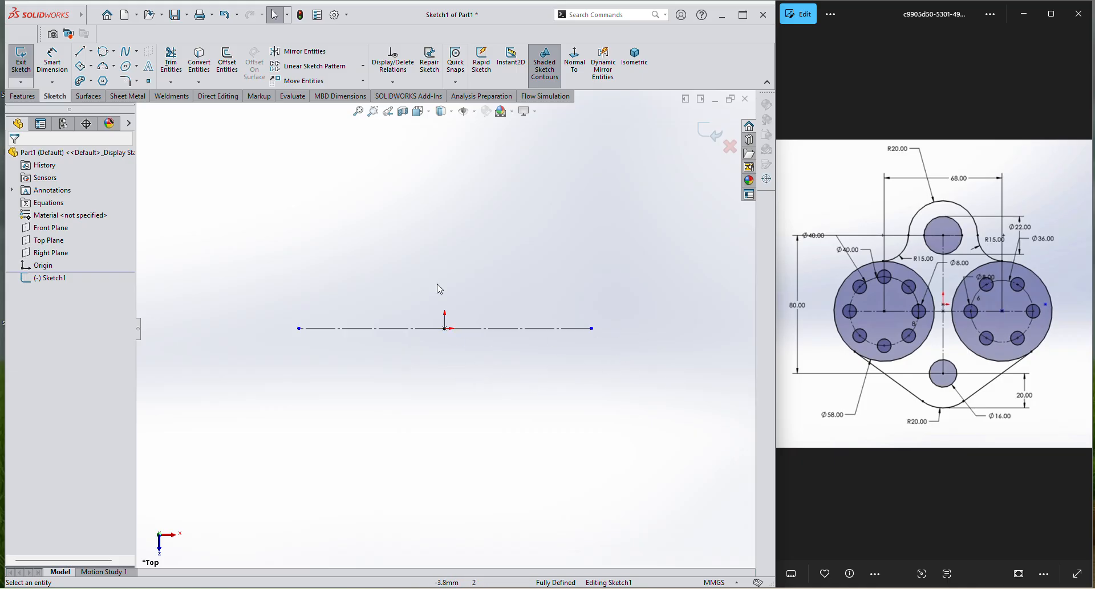
# Step: Draw a vertical line upward from the origin and convert it to construction geometry
pyautogui.press('l')
pyautogui.click(444, 329)
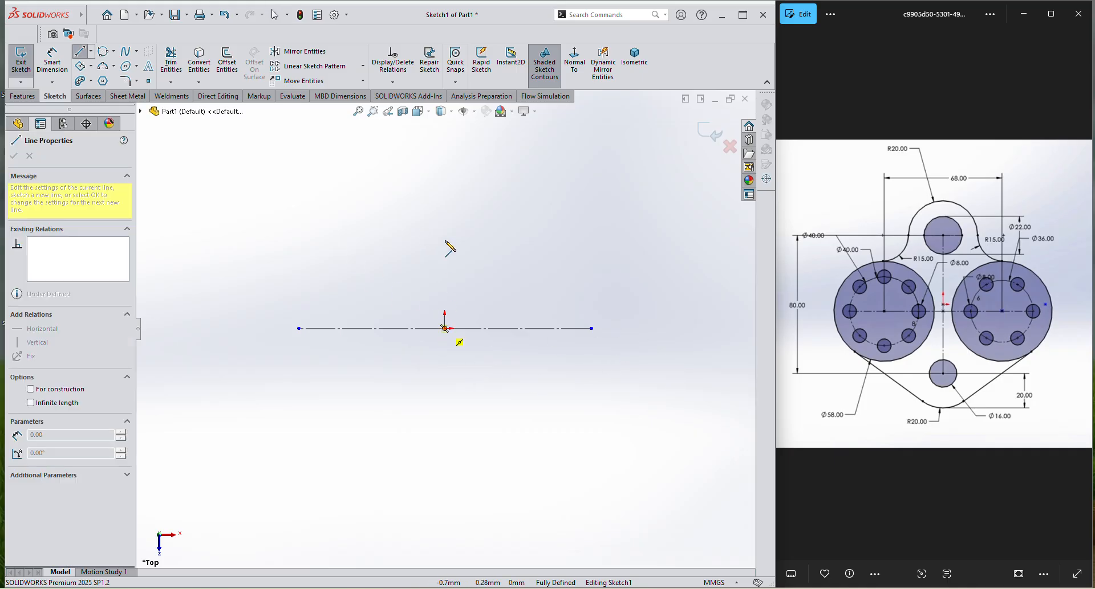
pyautogui.click(444, 200)
pyautogui.rightClick(467, 211)
pyautogui.click(494, 208)
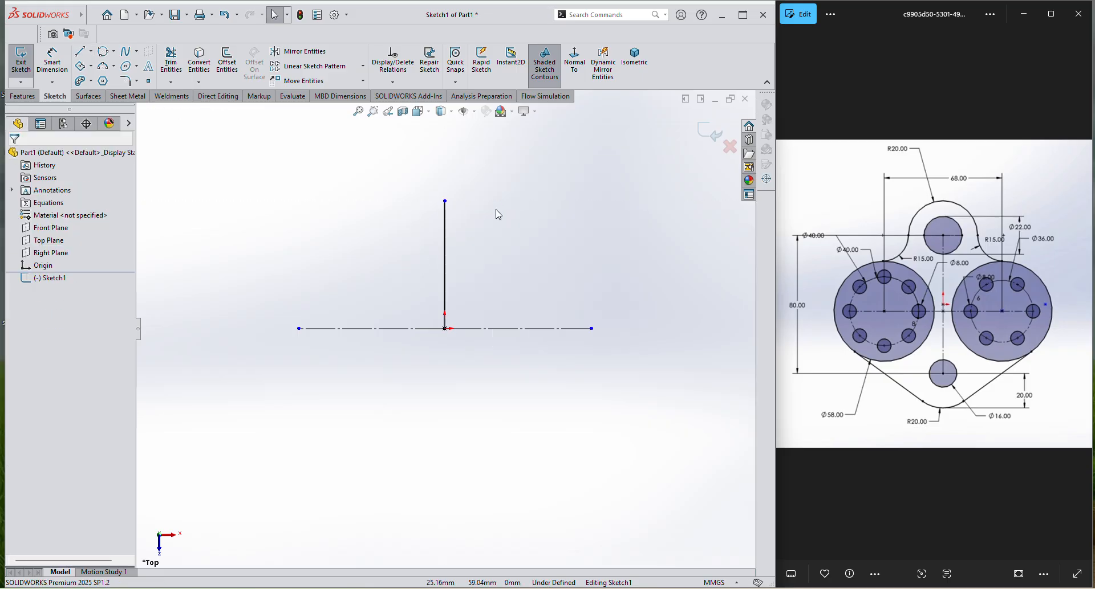
pyautogui.rightClick(445, 261)
pyautogui.click(480, 245)
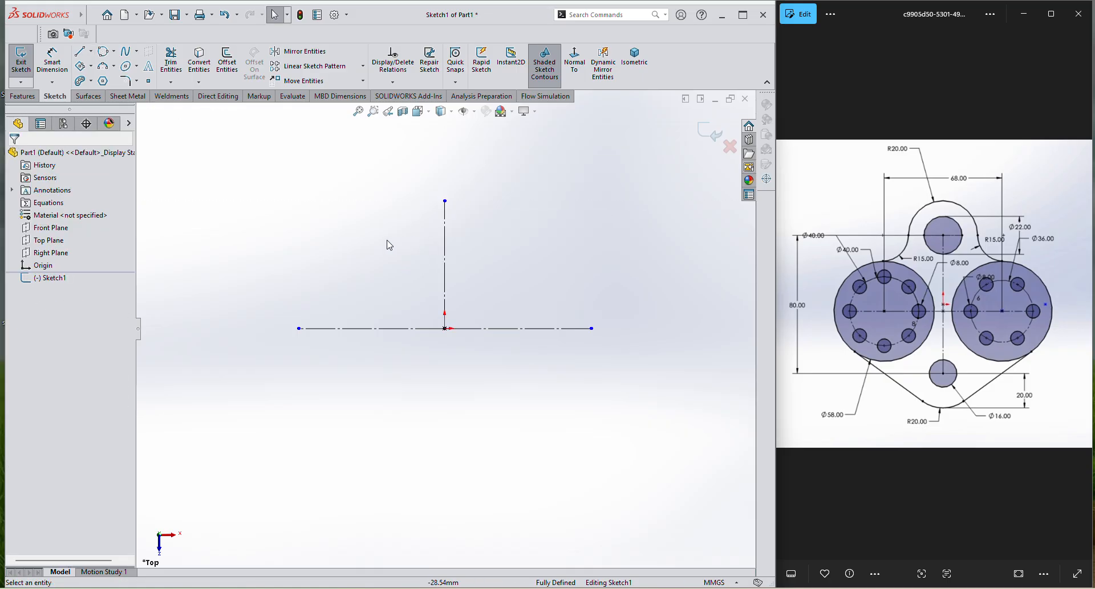
# Step: Draw a circle about 60 mm in diameter centred on the left endpoint of the horizontal centerline
pyautogui.scroll(-2, 374, 303)
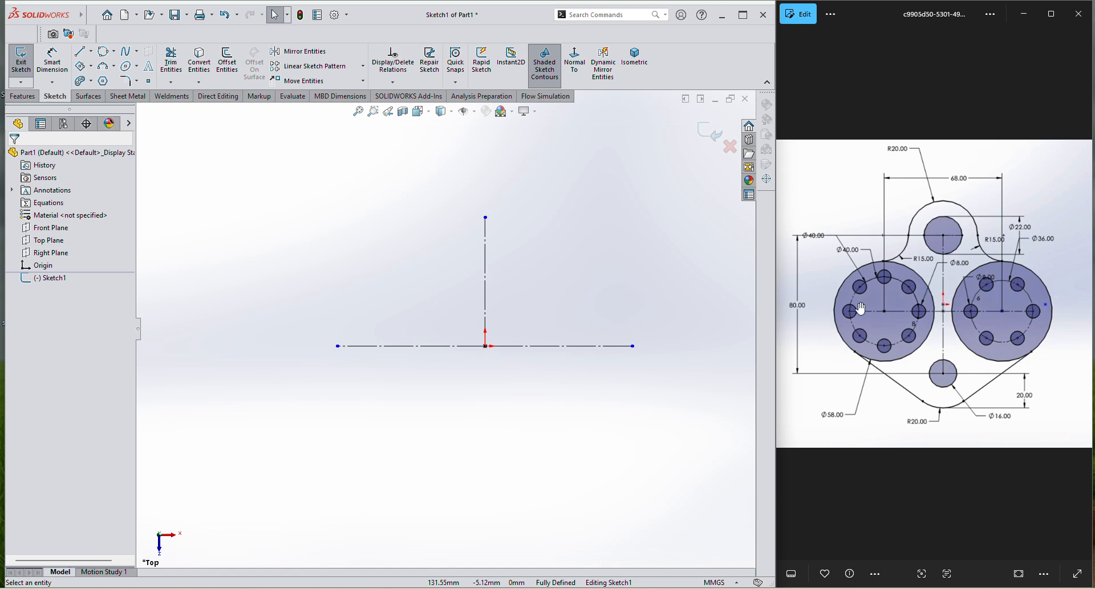
pyautogui.moveTo(237, 286); pyautogui.dragTo(357, 293, button='right')
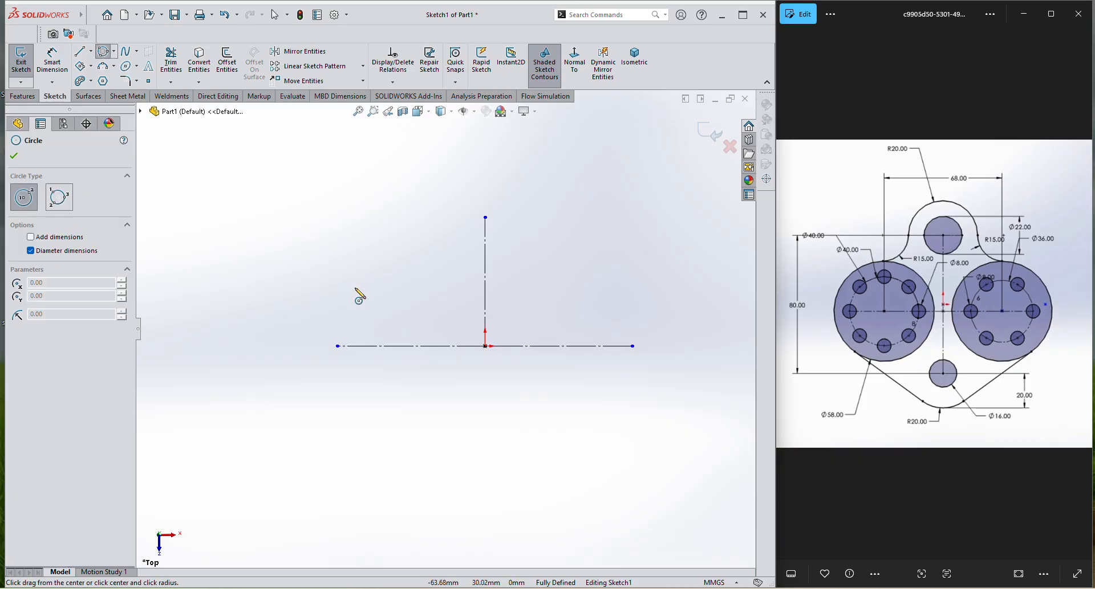
pyautogui.click(337, 346)
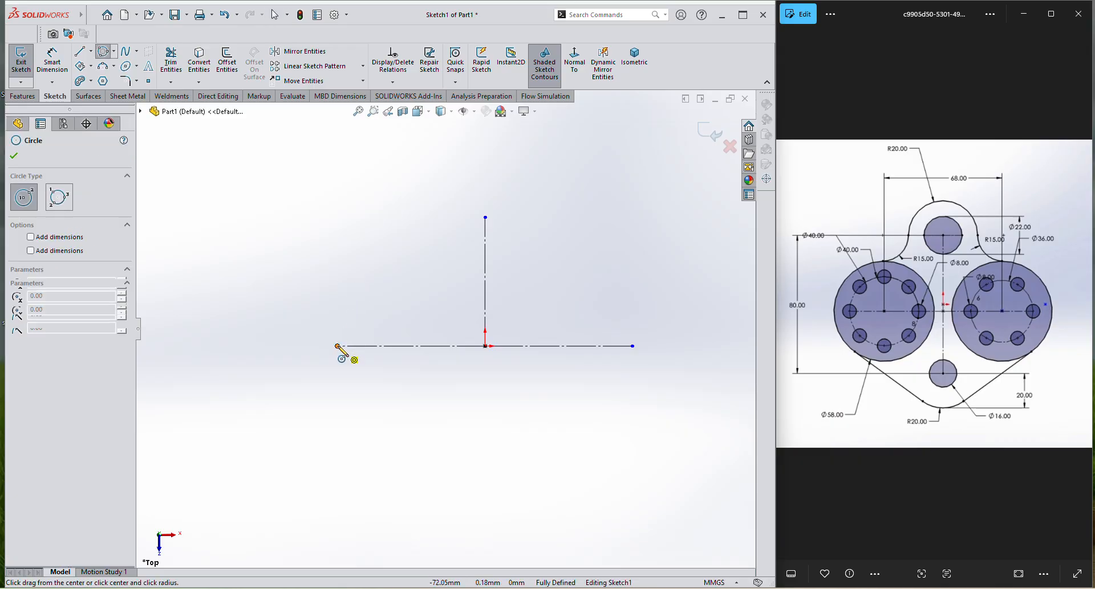
pyautogui.click(342, 408)
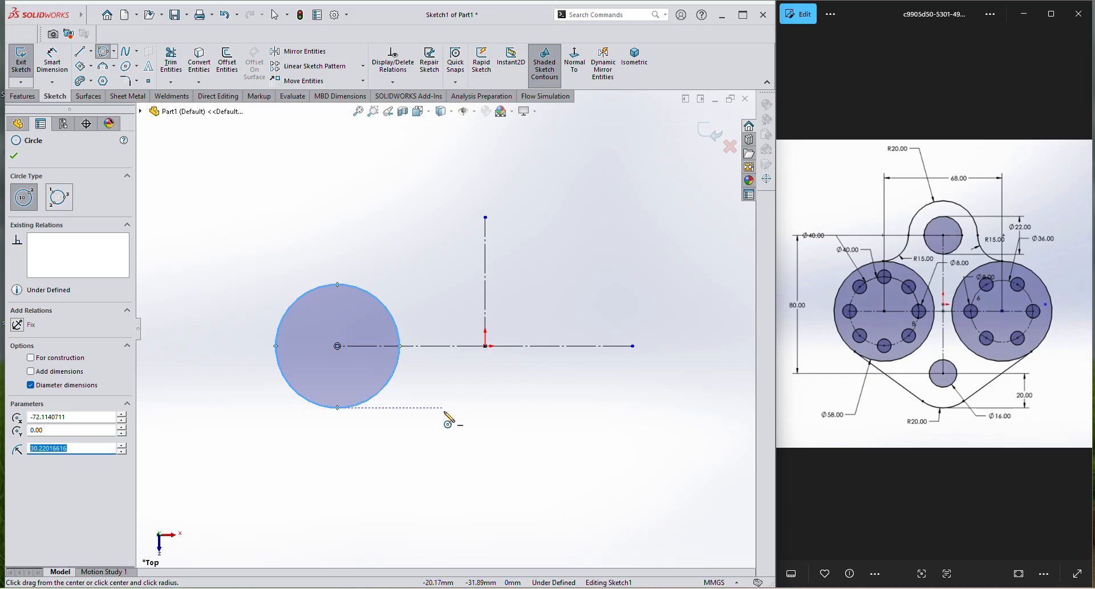
pyautogui.rightClick(427, 390)
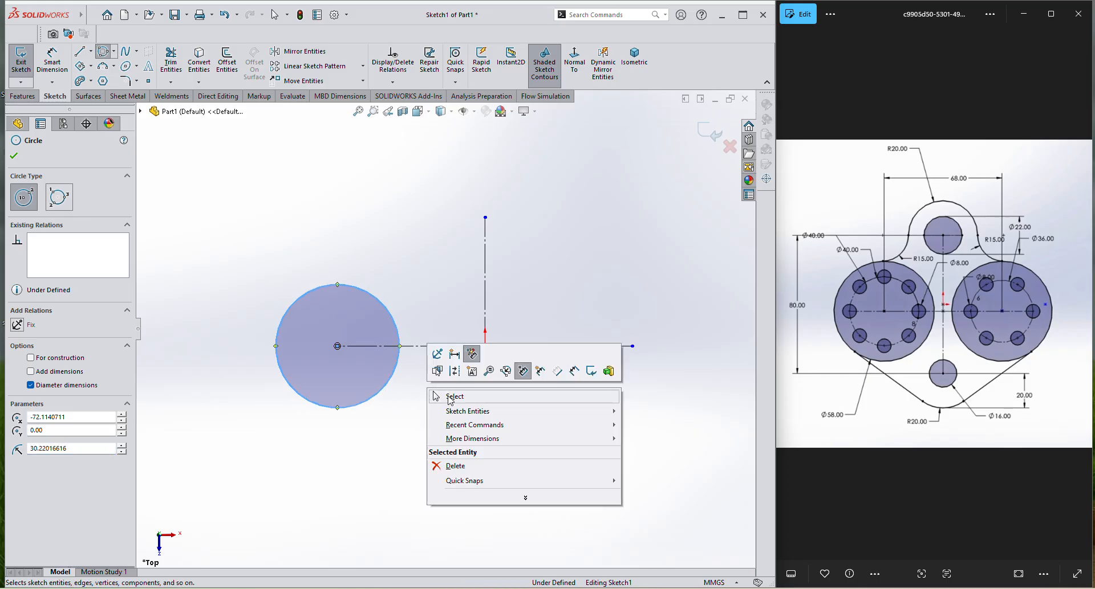
pyautogui.click(450, 394)
# Step: Dimension the circle's diameter as 58 mm
pyautogui.scroll(-1, 313, 323)
pyautogui.press('d')
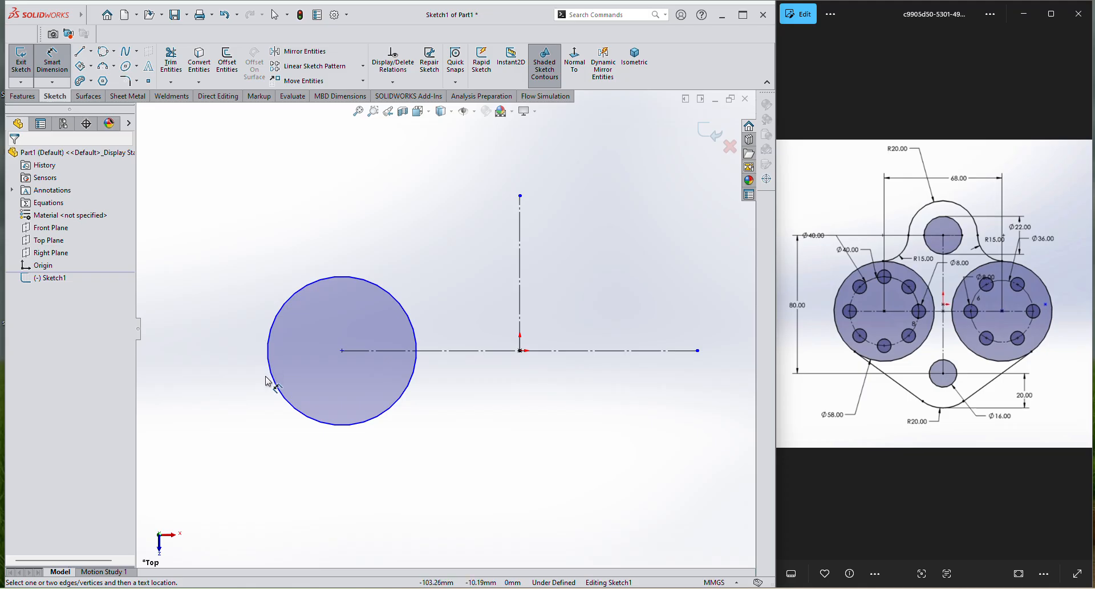
pyautogui.click(272, 381)
pyautogui.click(242, 399)
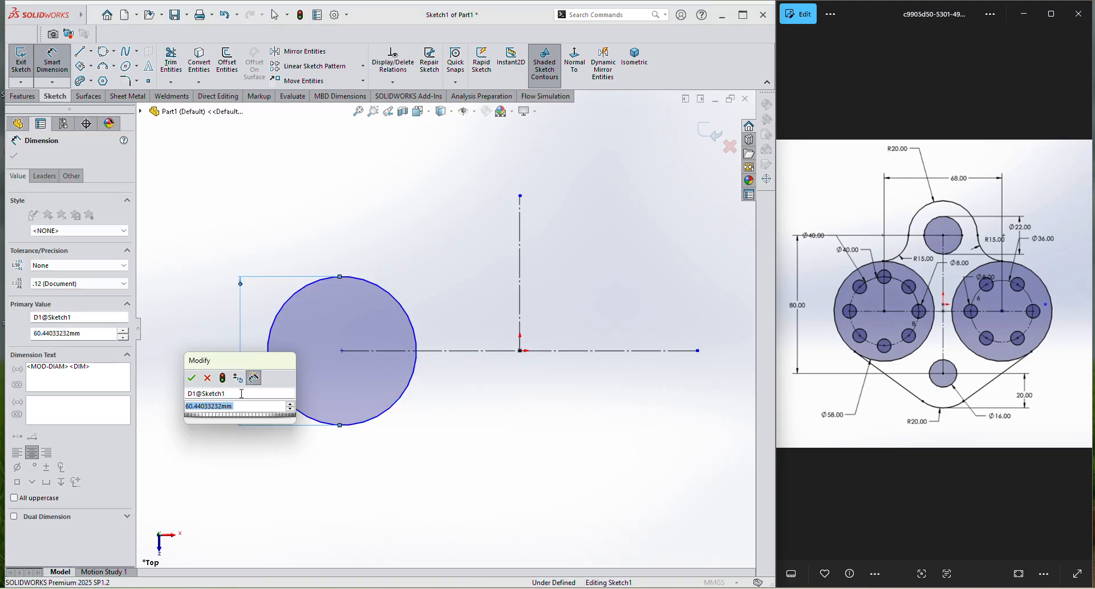
pyautogui.write('58')
pyautogui.press('Return')
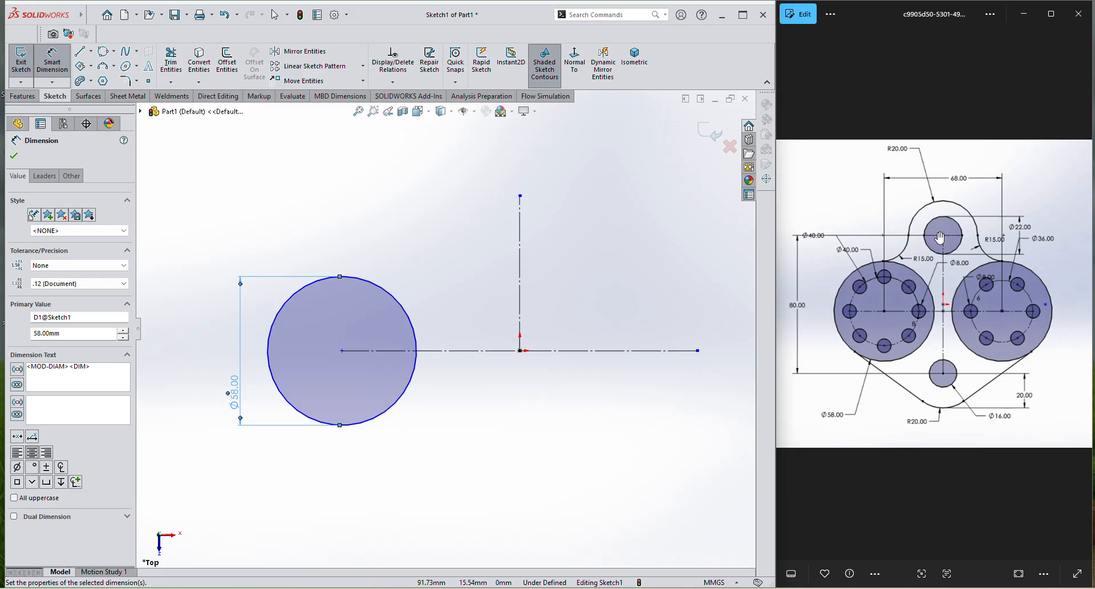
# Step: Dimension the full length of the horizontal centerline as 68 mm
pyautogui.click(581, 351)
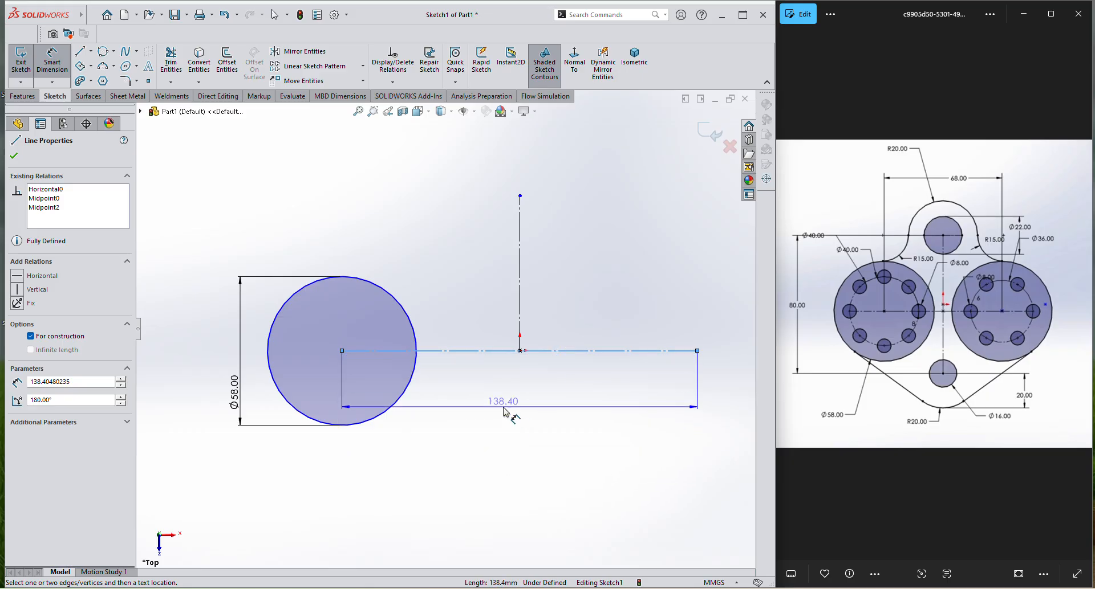
pyautogui.click(507, 390)
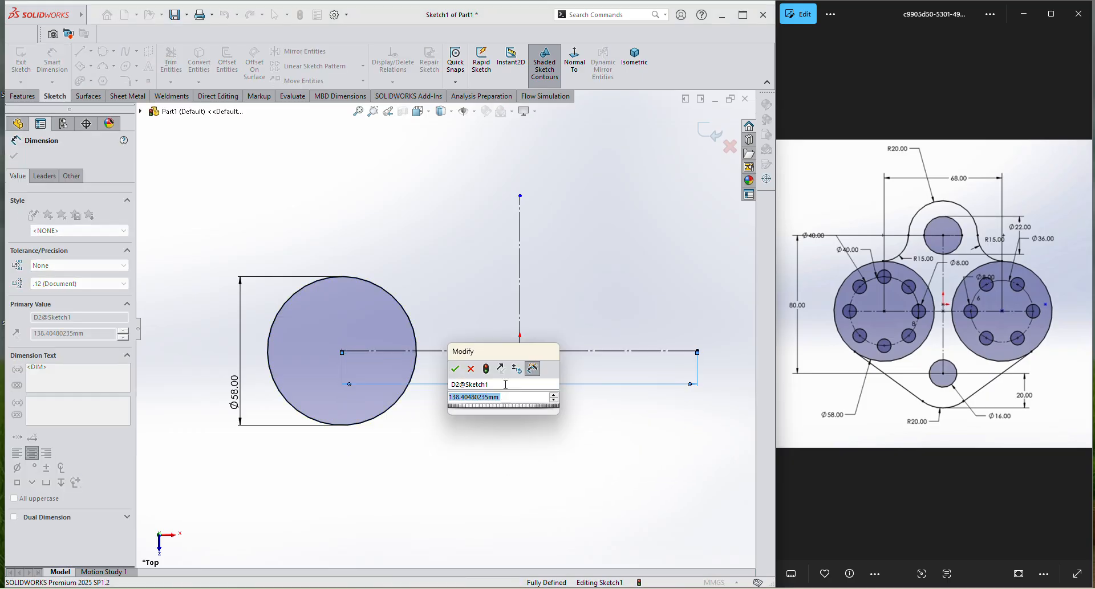
pyautogui.write('68')
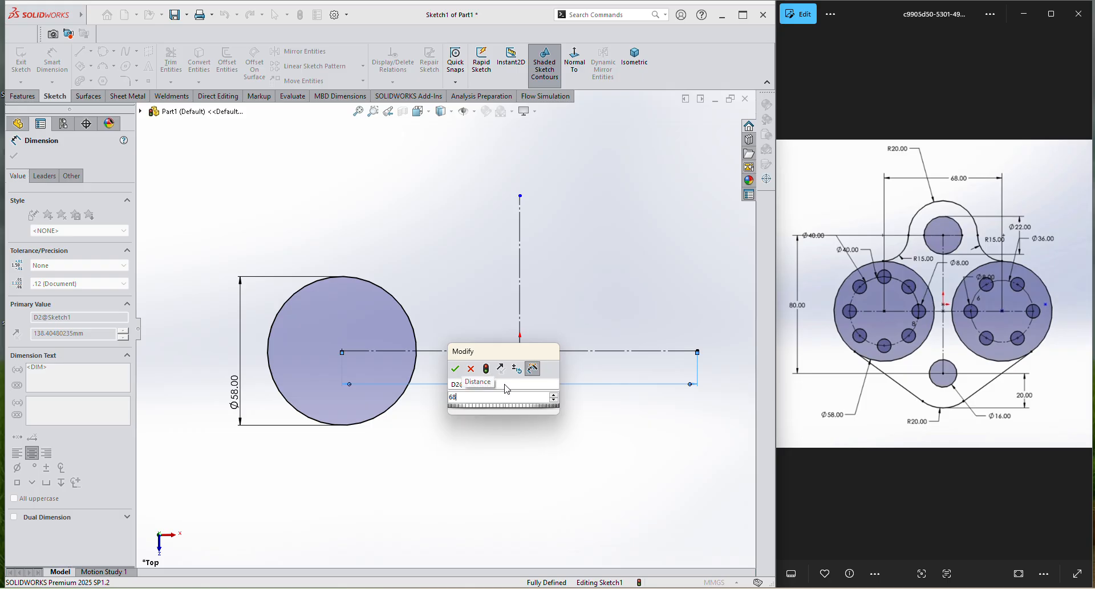
pyautogui.press('Return')
pyautogui.rightClick(570, 290)
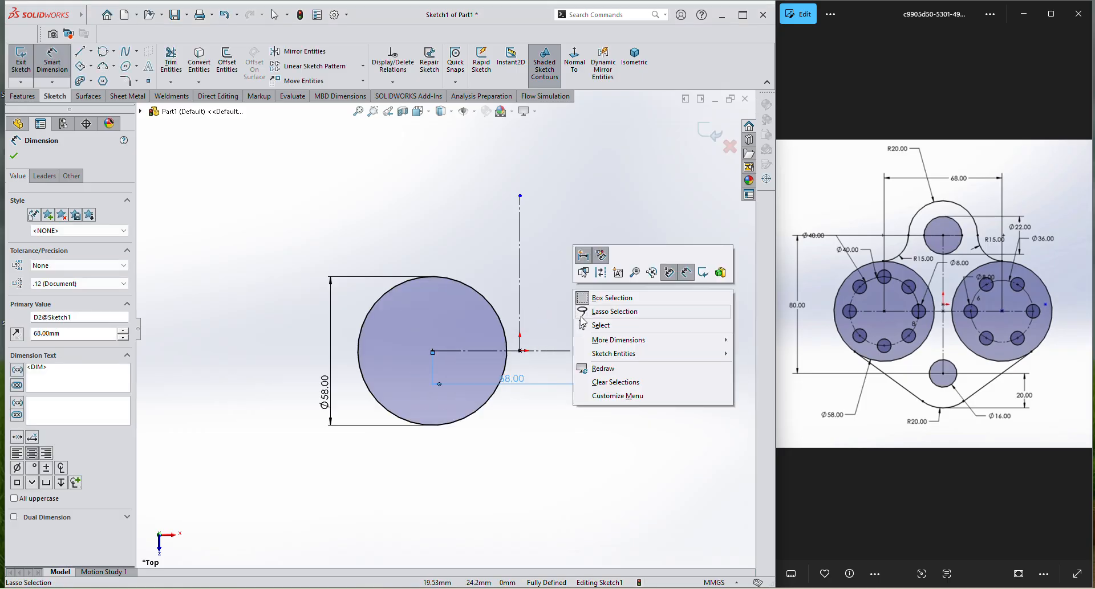
pyautogui.click(604, 325)
# Step: Draw a smaller circle about 36 mm in diameter, concentric with the 58 mm circle
pyautogui.scroll(-3, 585, 340)
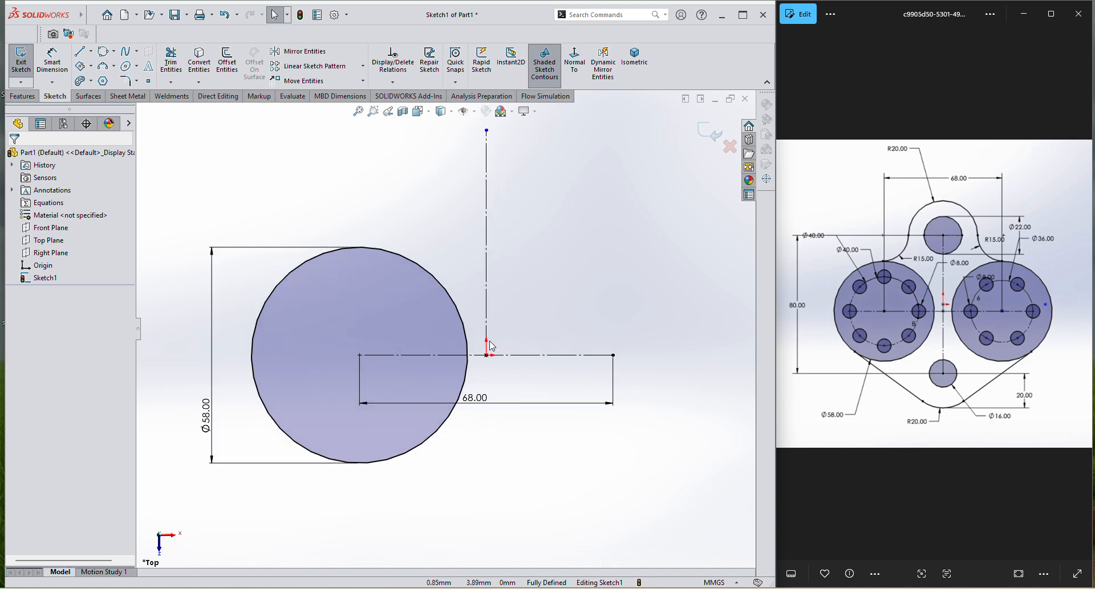
pyautogui.scroll(5, 878, 304)
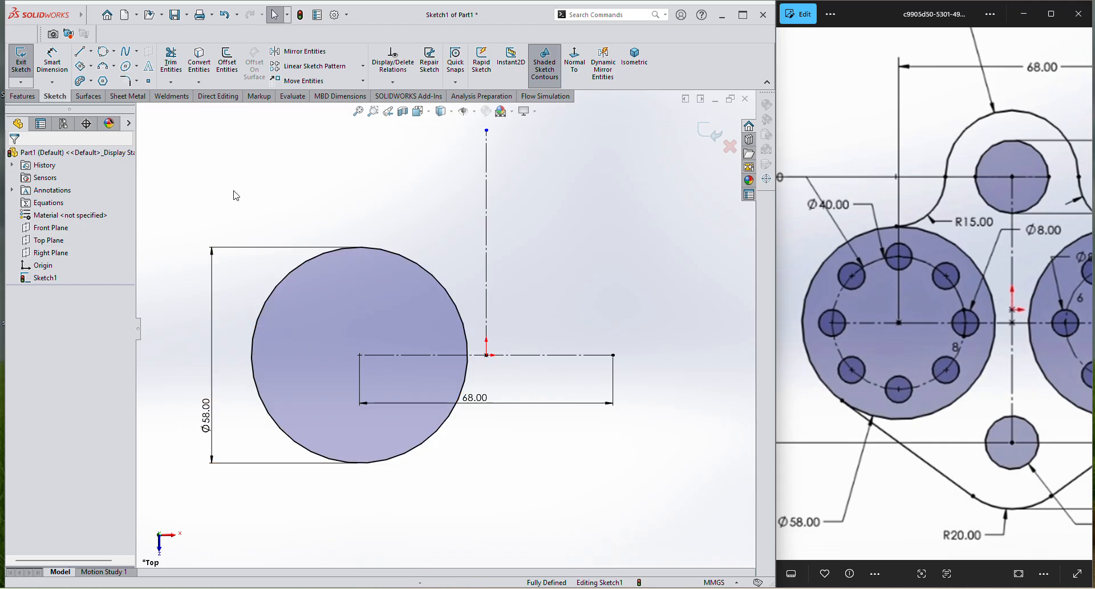
pyautogui.press('c')
pyautogui.click(359, 355)
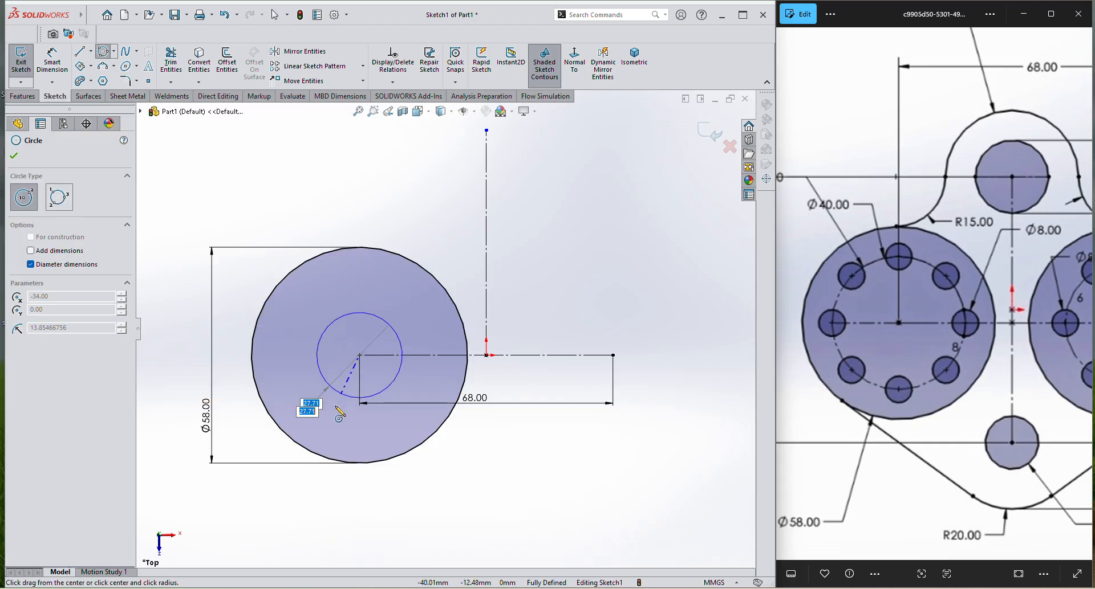
pyautogui.click(312, 403)
# Step: Dimension the inner circle's diameter as 48 mm
pyautogui.press('d')
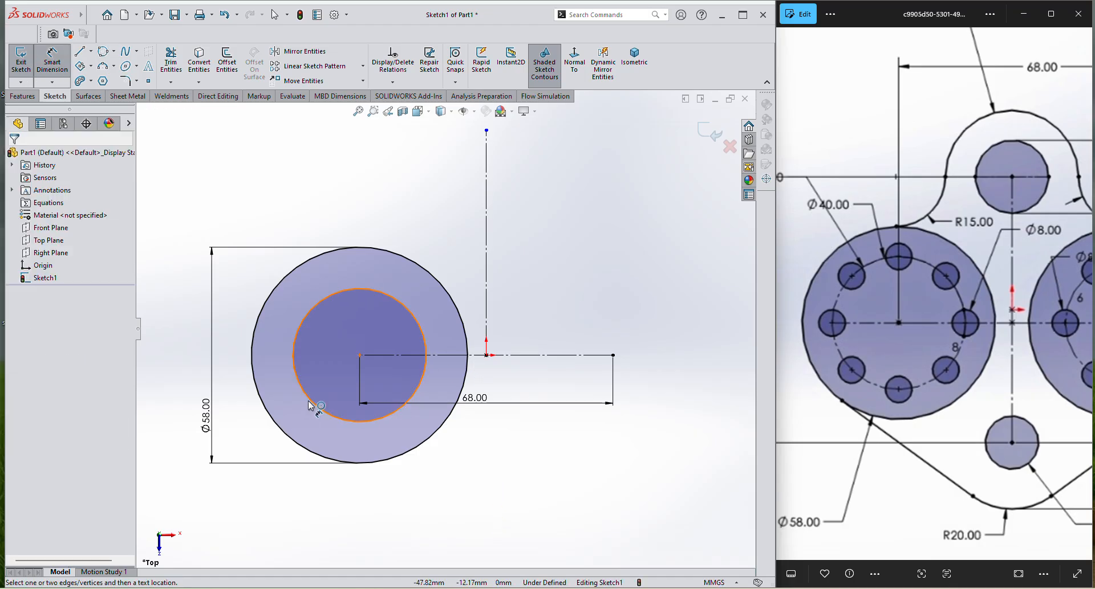
pyautogui.click(311, 406)
pyautogui.click(171, 359)
pyautogui.write('4')
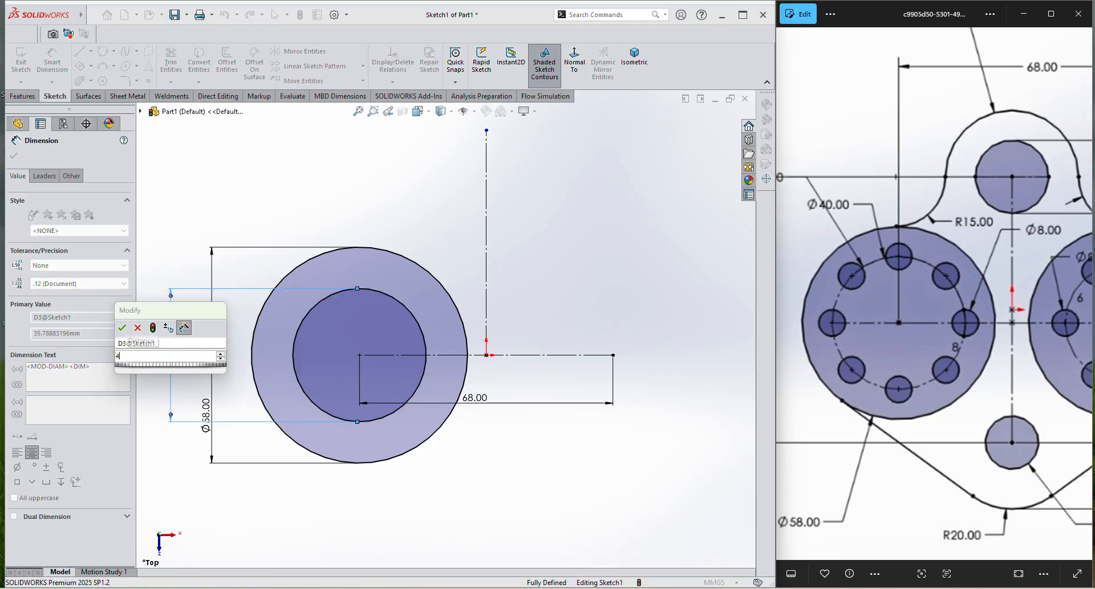
pyautogui.write('8')
pyautogui.press('Return')
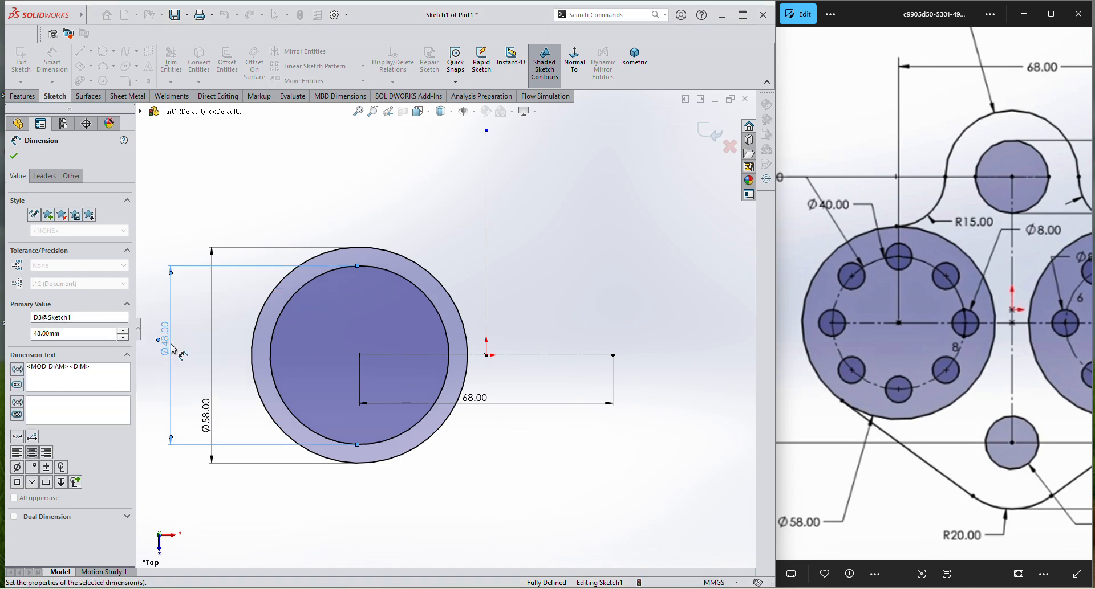
# Step: Set the inner circle's diameter to 40 mm and convert that circle to construction geometry
pyautogui.rightClick(219, 196)
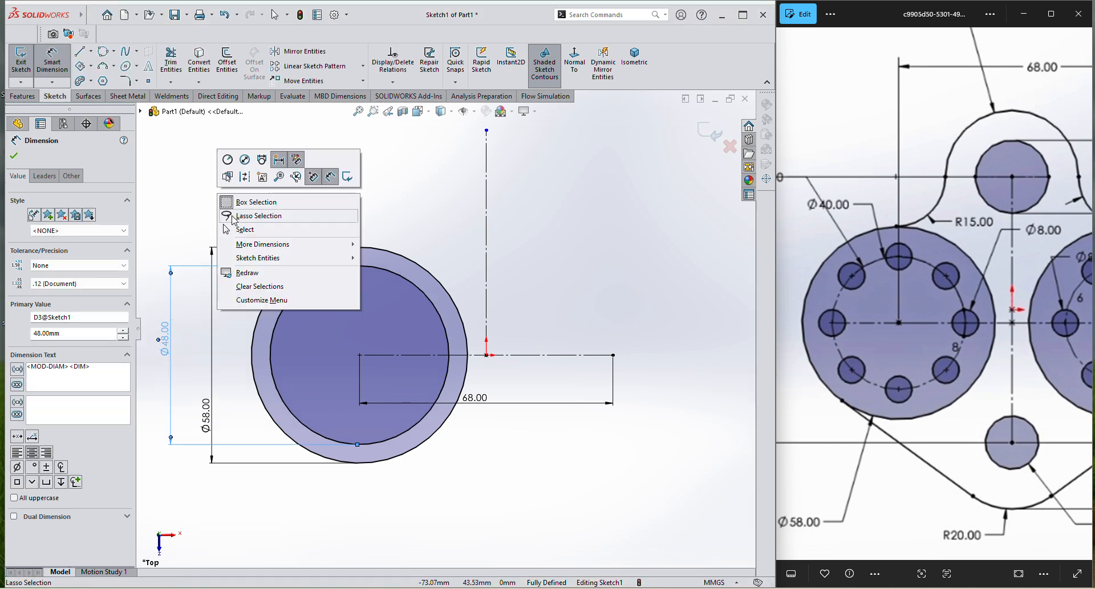
pyautogui.click(171, 311)
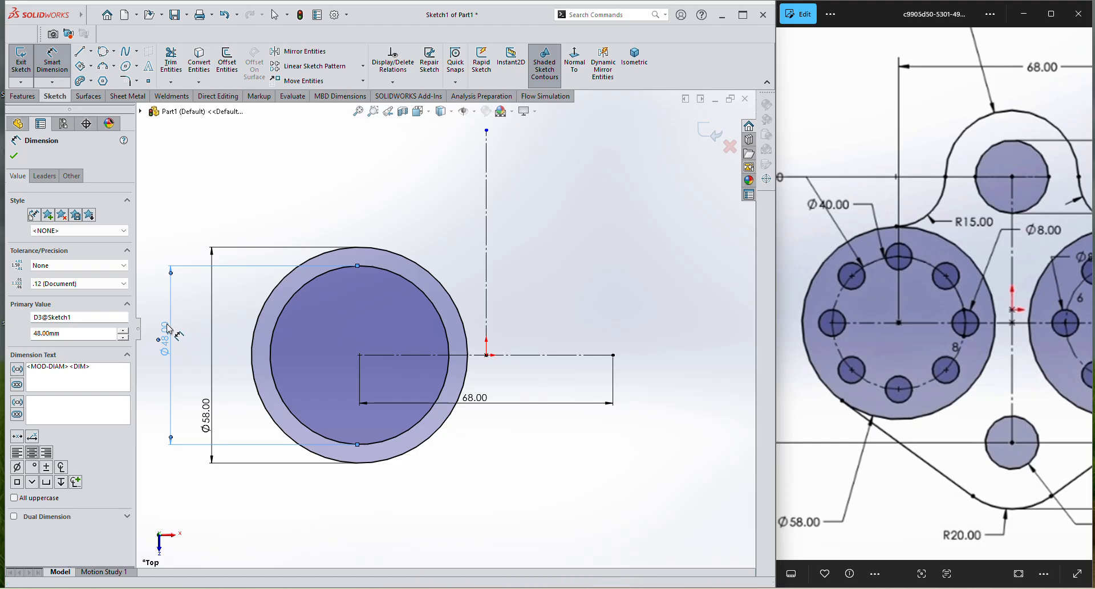
pyautogui.doubleClick(165, 339)
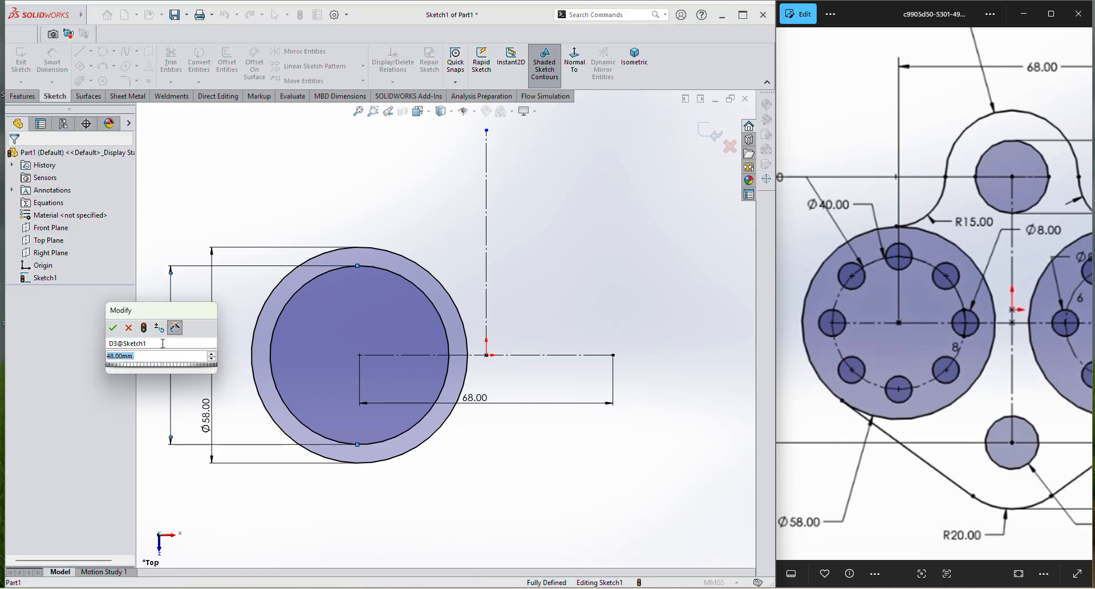
pyautogui.write('40')
pyautogui.press('Return')
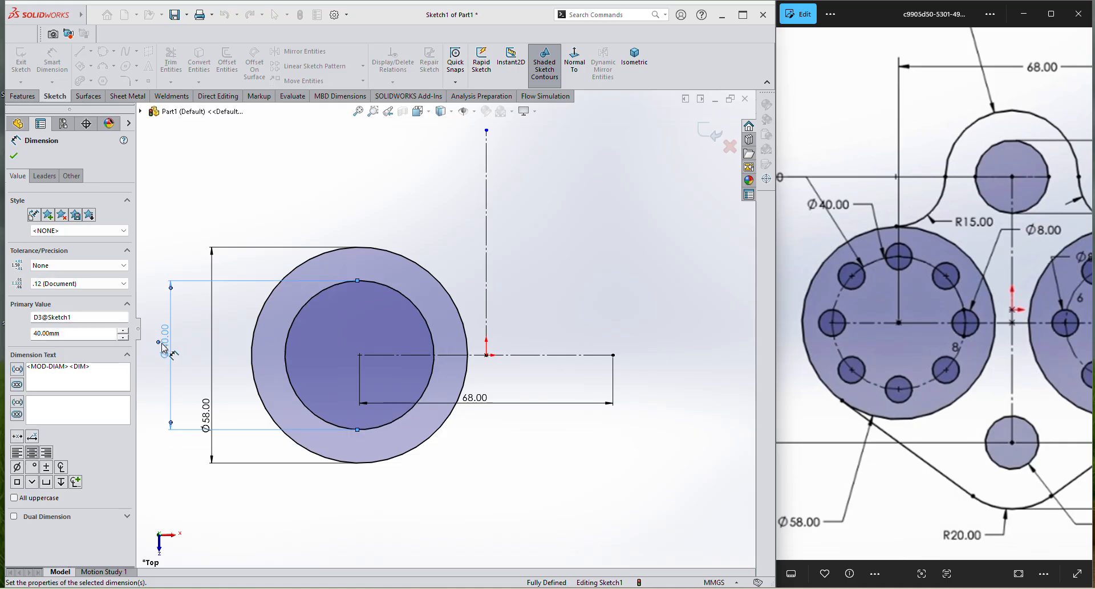
pyautogui.rightClick(190, 214)
pyautogui.click(221, 238)
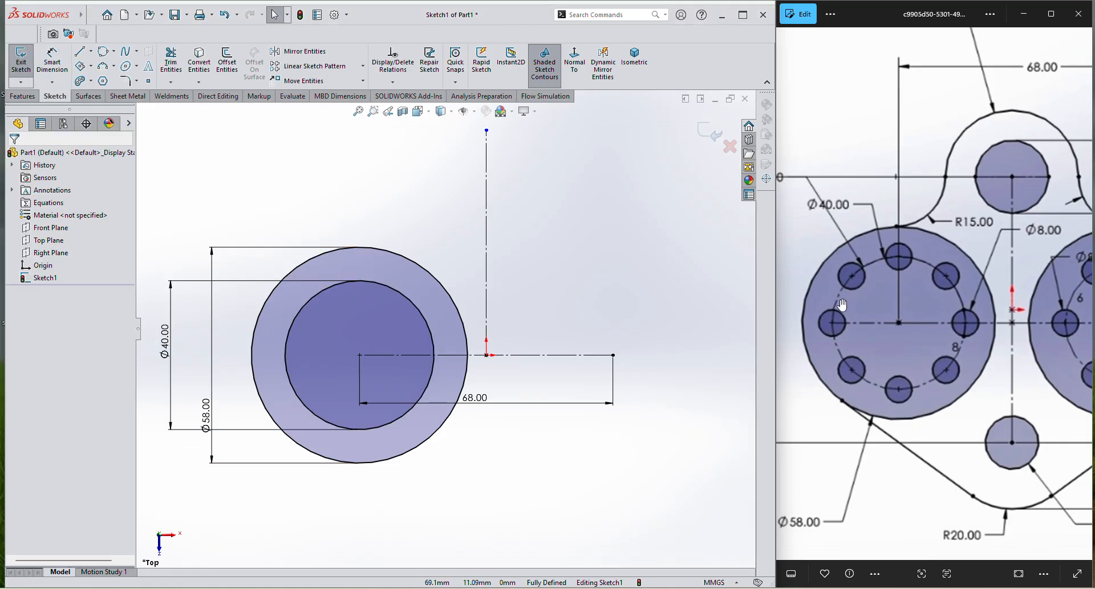
pyautogui.click(374, 316)
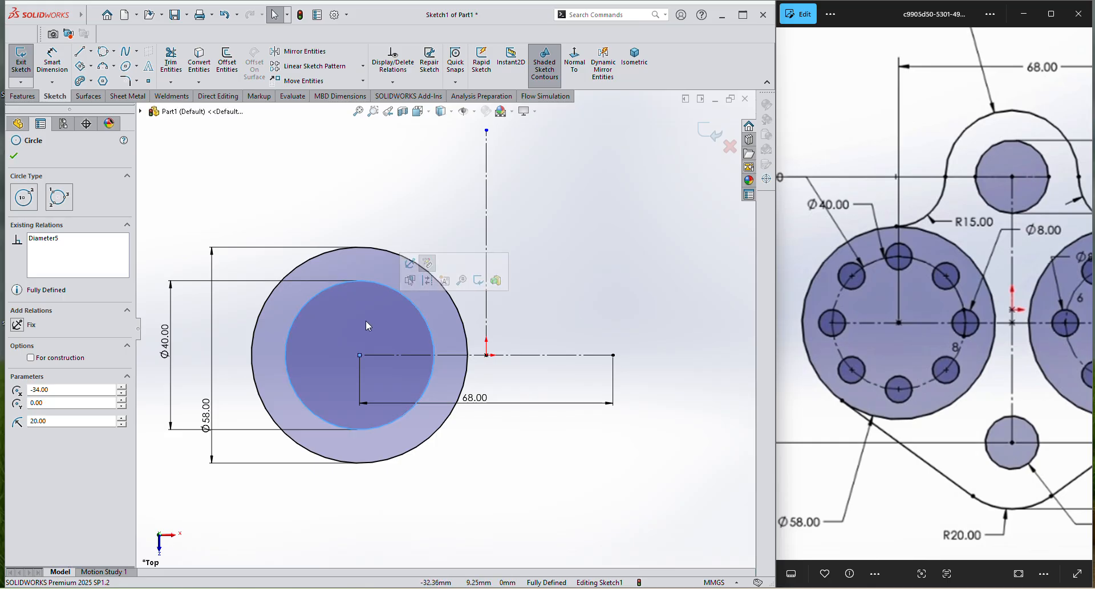
pyautogui.click(428, 282)
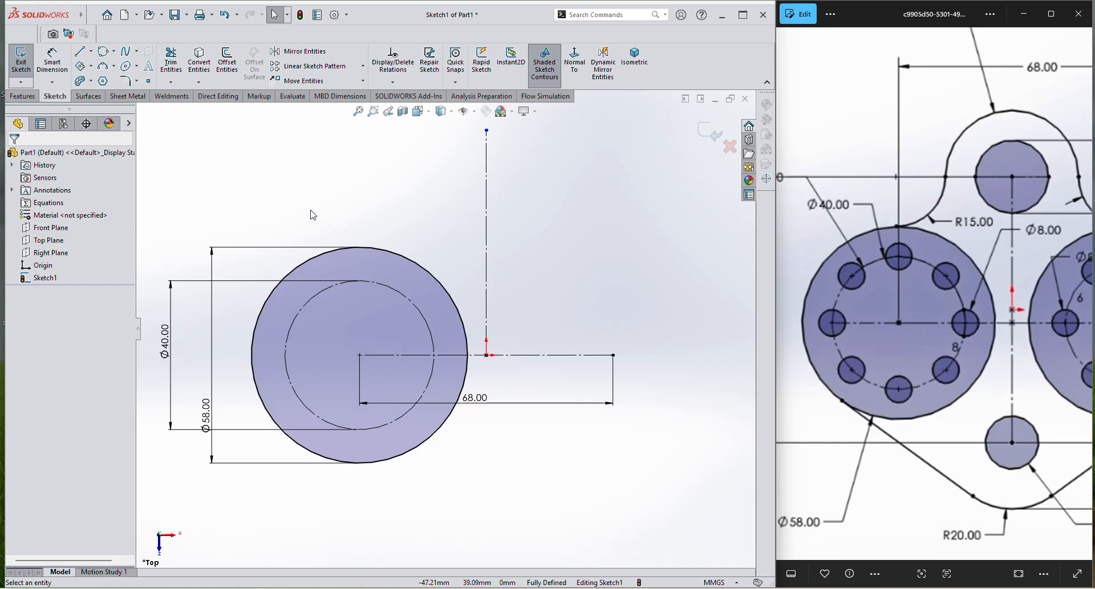
# Step: Draw a small circle about 9 mm in diameter, centered where the 40 mm construction circle crosses the horizontal centerline on the origin side
pyautogui.moveTo(311, 211); pyautogui.dragTo(387, 206, button='right')
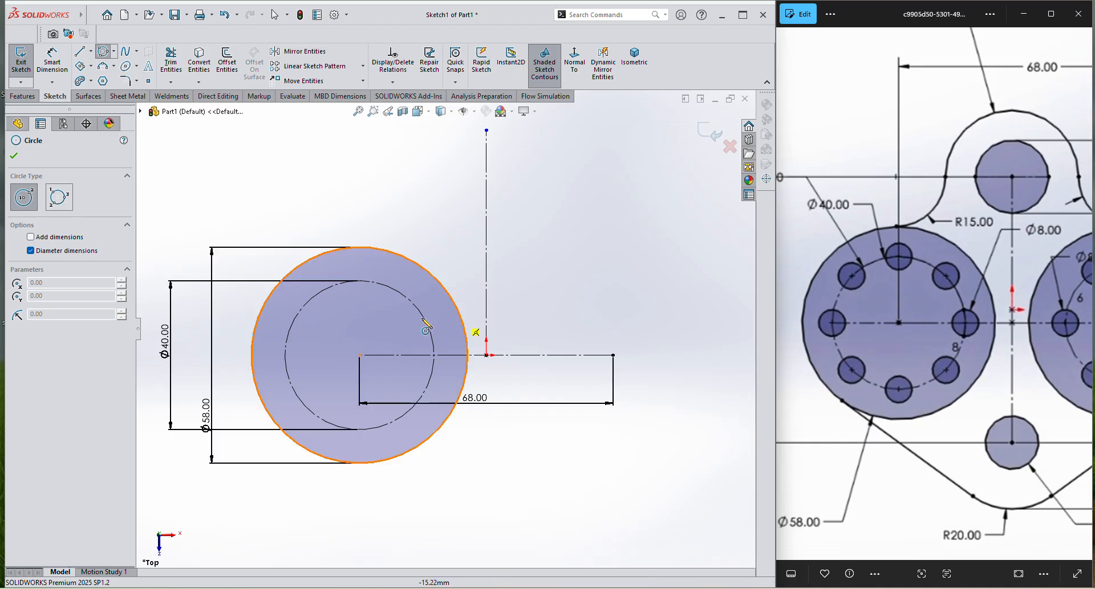
pyautogui.click(434, 355)
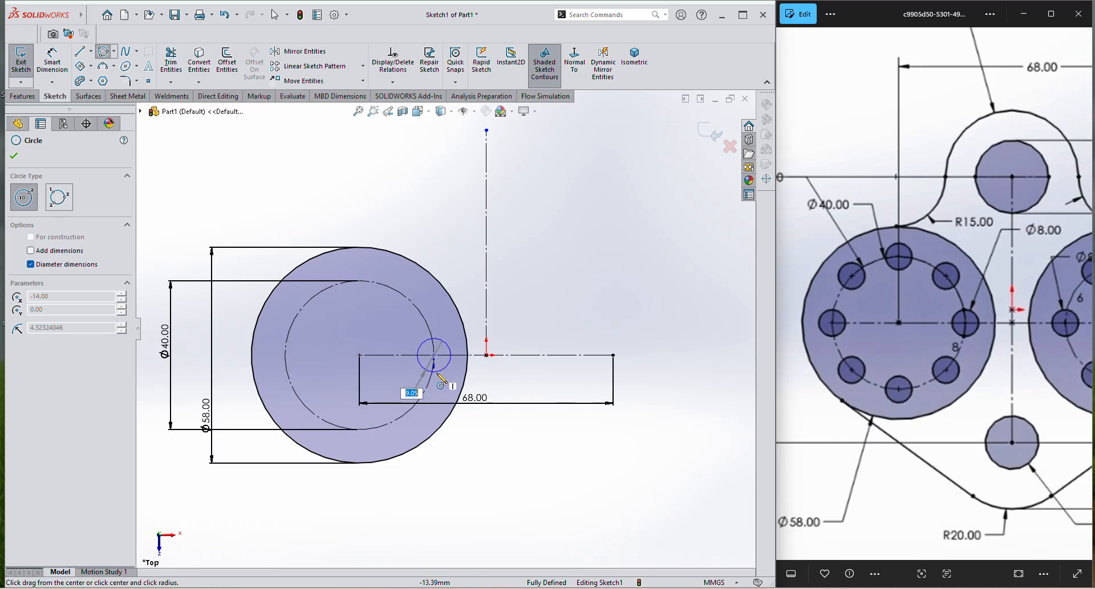
pyautogui.click(421, 367)
pyautogui.press('Escape')
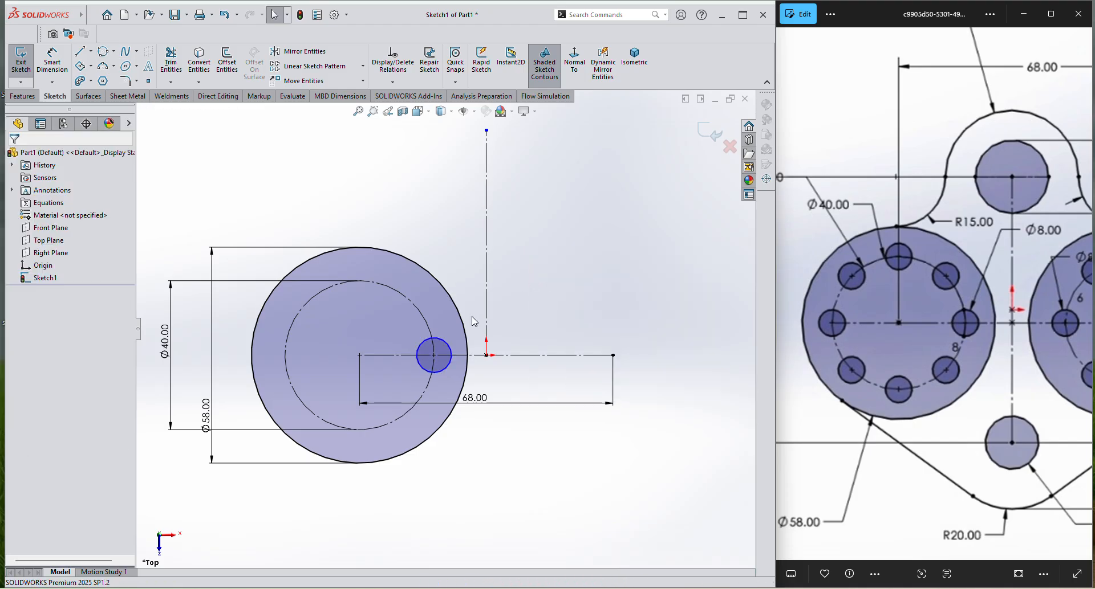
# Step: Dimension the small circle's diameter as 8 mm
pyautogui.moveTo(516, 298); pyautogui.dragTo(488, 258, button='right')
pyautogui.click(445, 346)
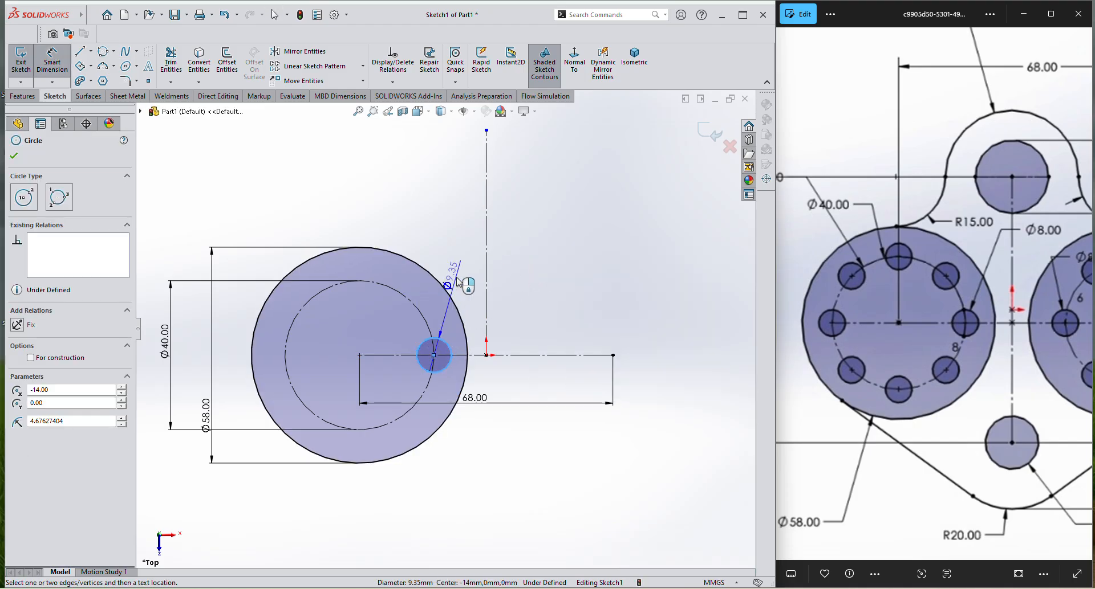
pyautogui.click(459, 285)
pyautogui.write('8')
pyautogui.press('Return')
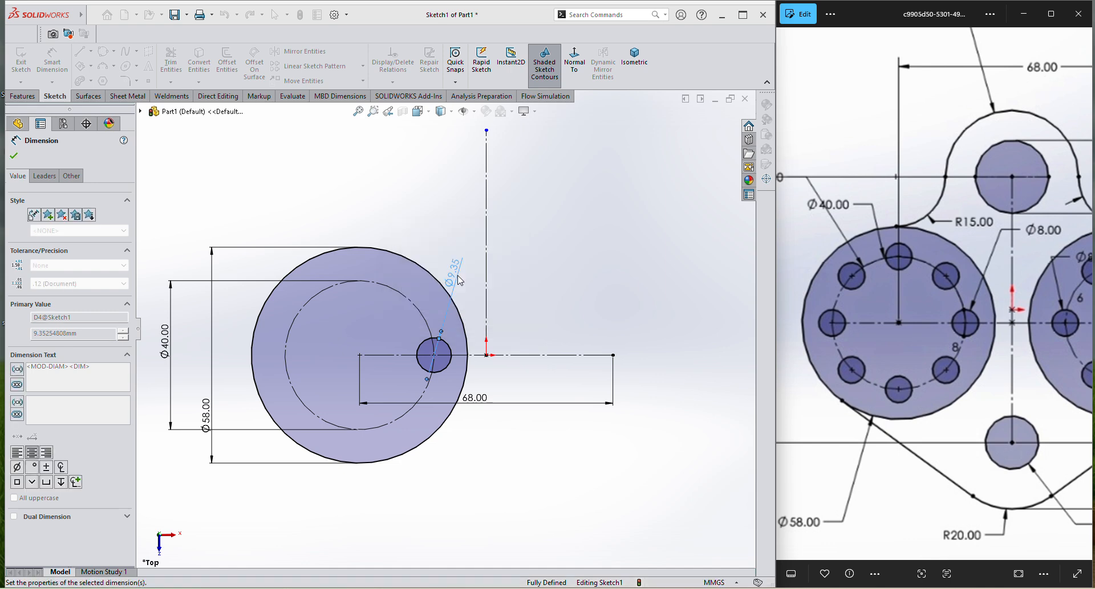
pyautogui.rightClick(380, 200)
pyautogui.click(411, 235)
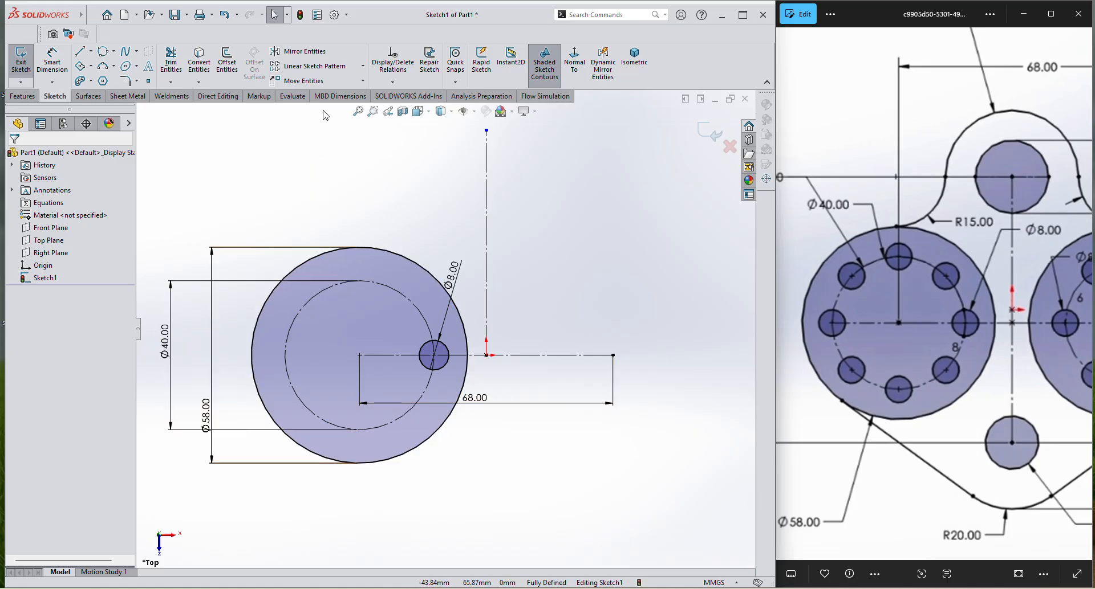
# Step: Circular-pattern the 8 mm circle around the 58 mm circle's center, with 8 equally spaced instances over 360 degrees
pyautogui.click(362, 67)
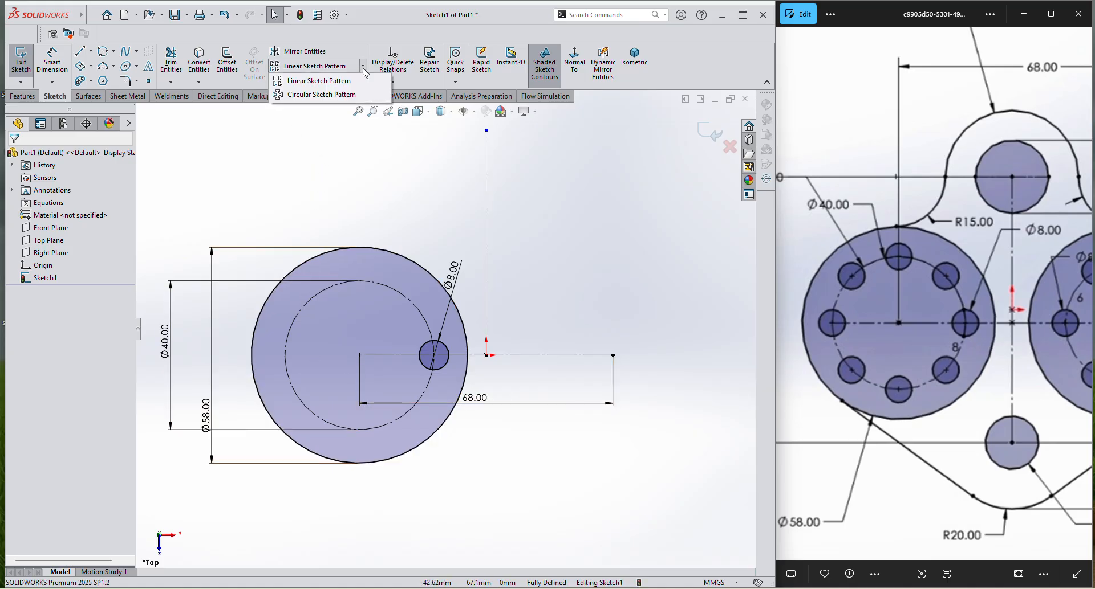
pyautogui.click(326, 95)
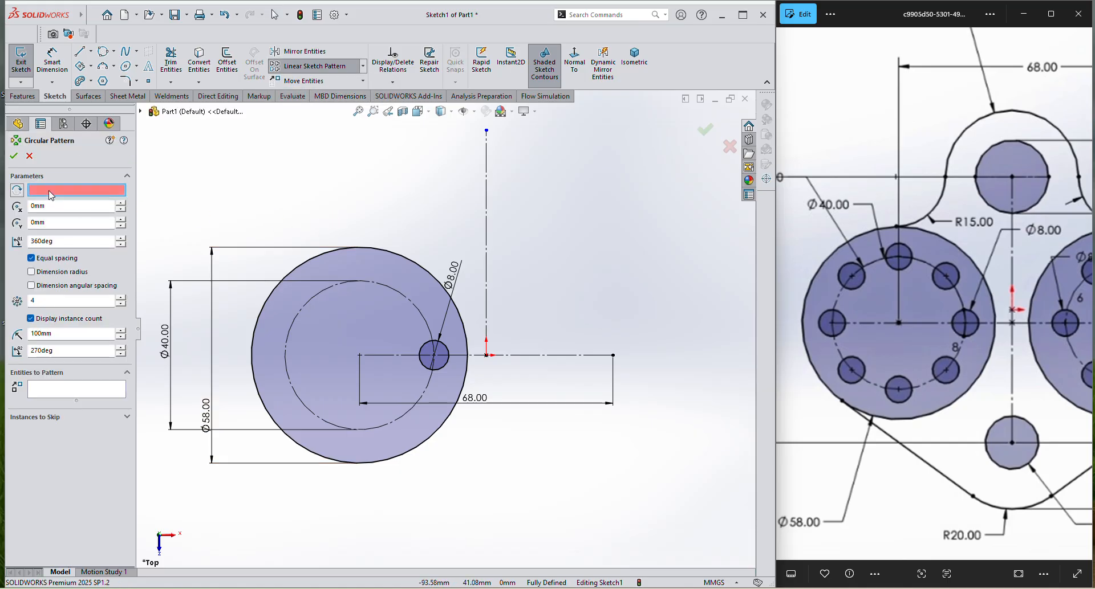
pyautogui.click(360, 358)
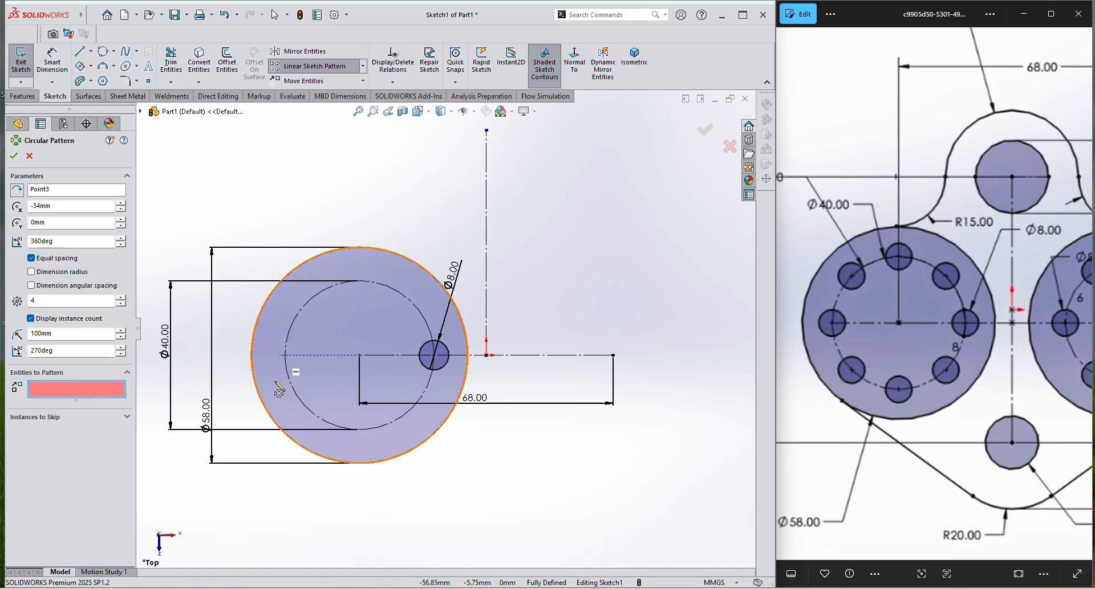
pyautogui.scroll(-3, 279, 371)
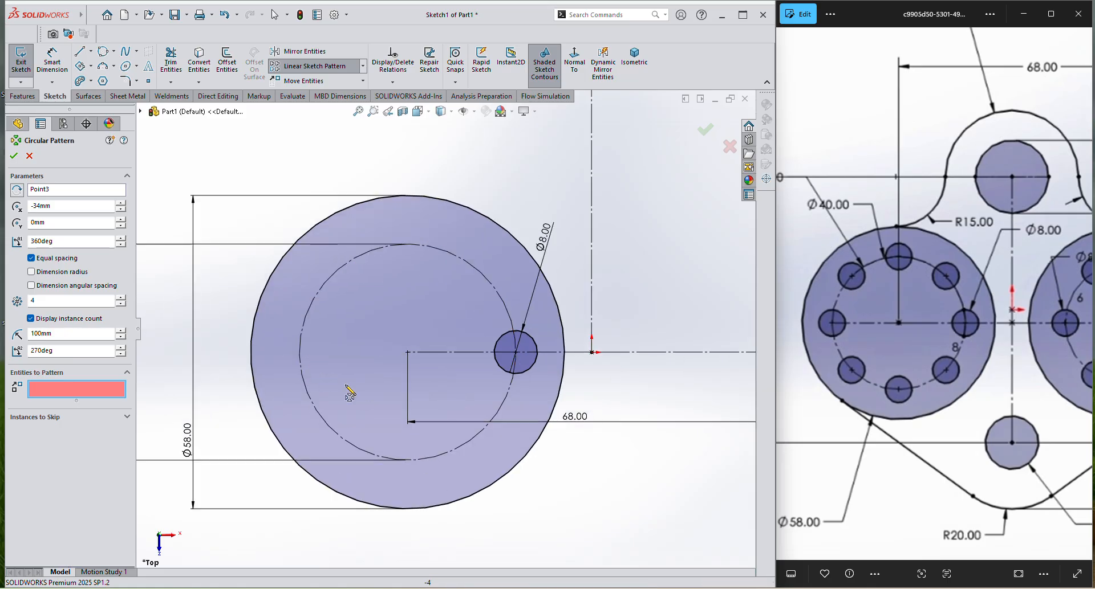
pyautogui.click(505, 365)
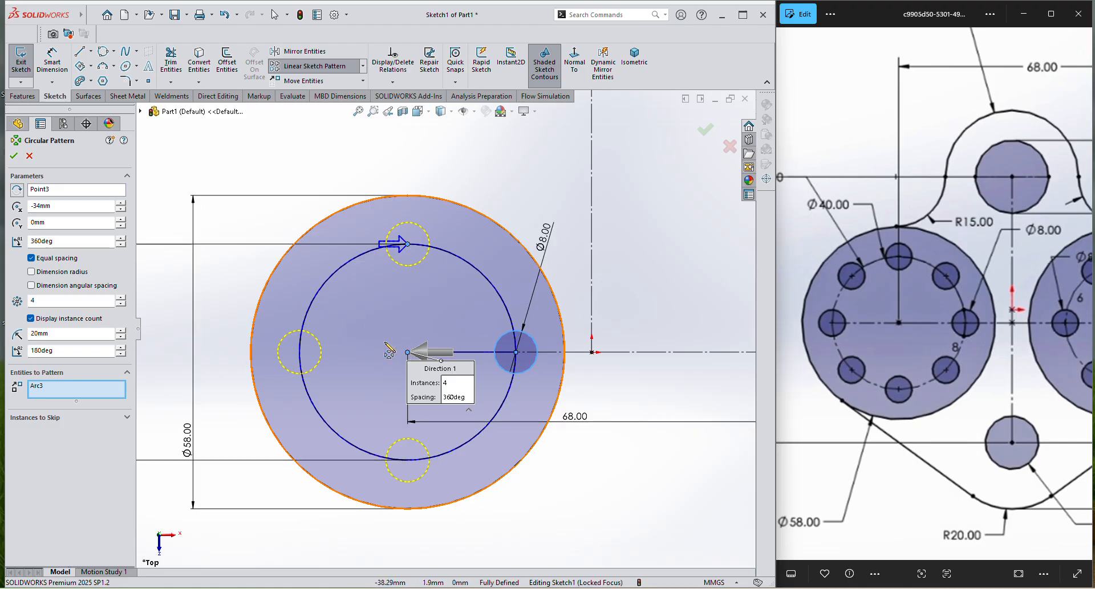
pyautogui.click(120, 298)
pyautogui.click(120, 298)
pyautogui.click(120, 298)
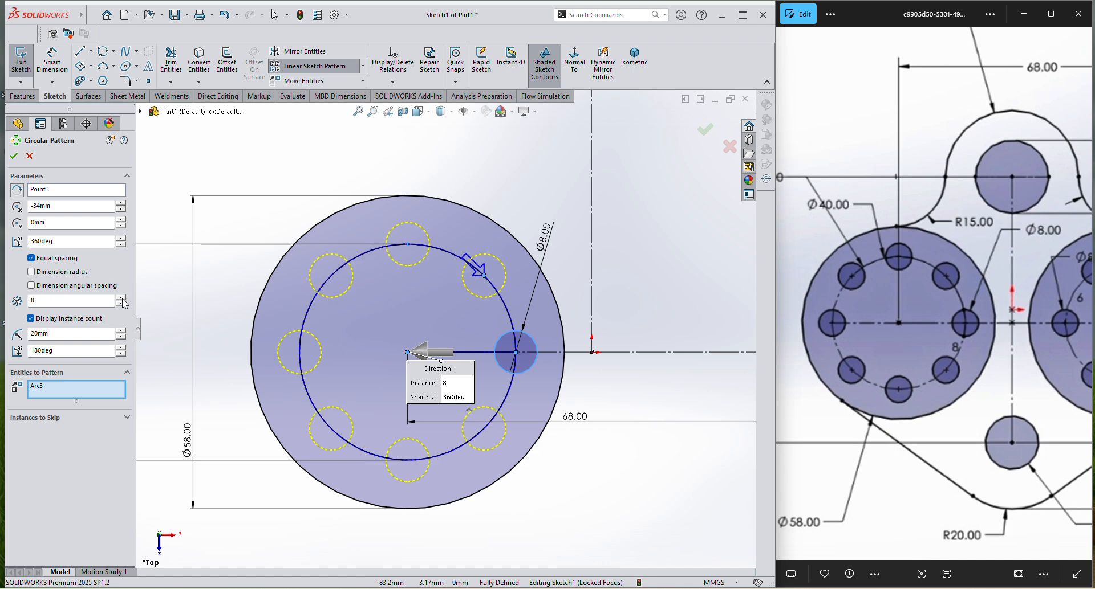
pyautogui.click(15, 156)
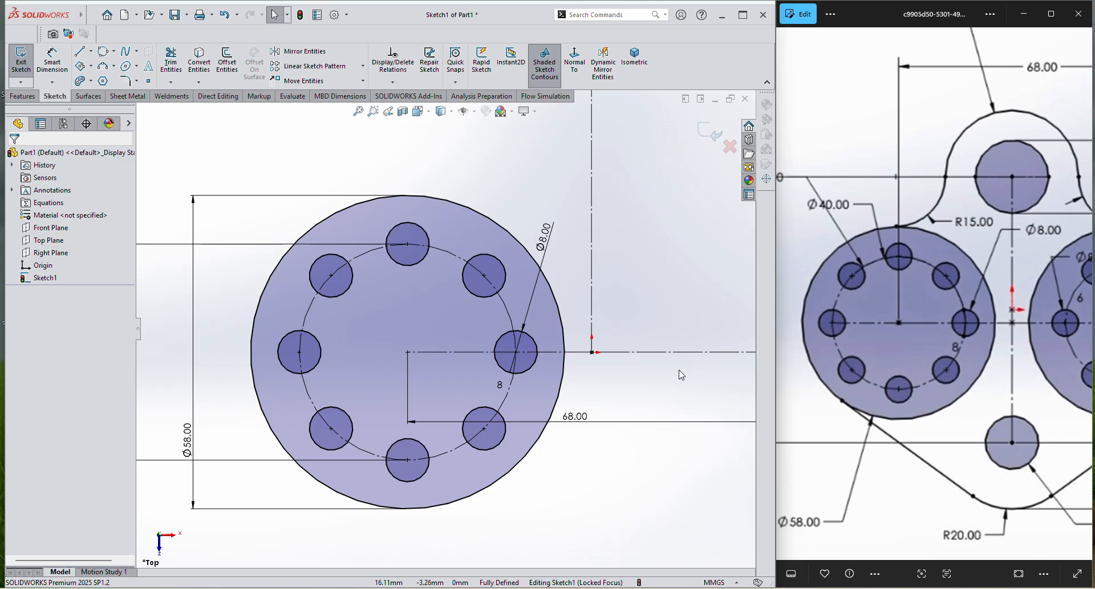
# Step: Mirror a copy of the 58 mm circle about the vertical centerline
pyautogui.scroll(5, 679, 374)
pyautogui.scroll(-1, 645, 341)
pyautogui.scroll(2, 643, 337)
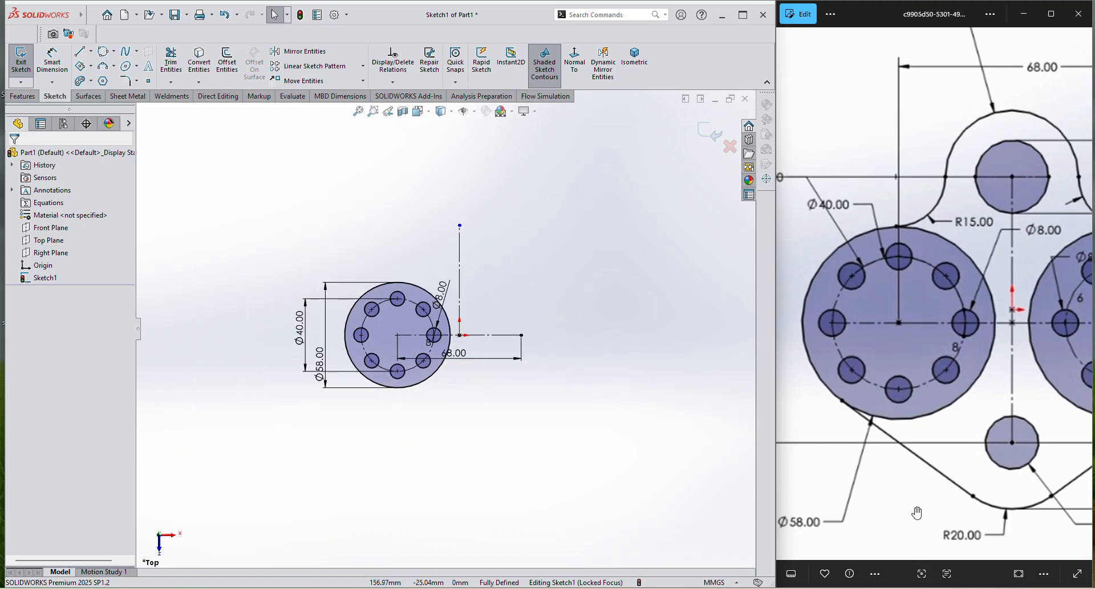
pyautogui.moveTo(917, 513); pyautogui.dragTo(758, 517)
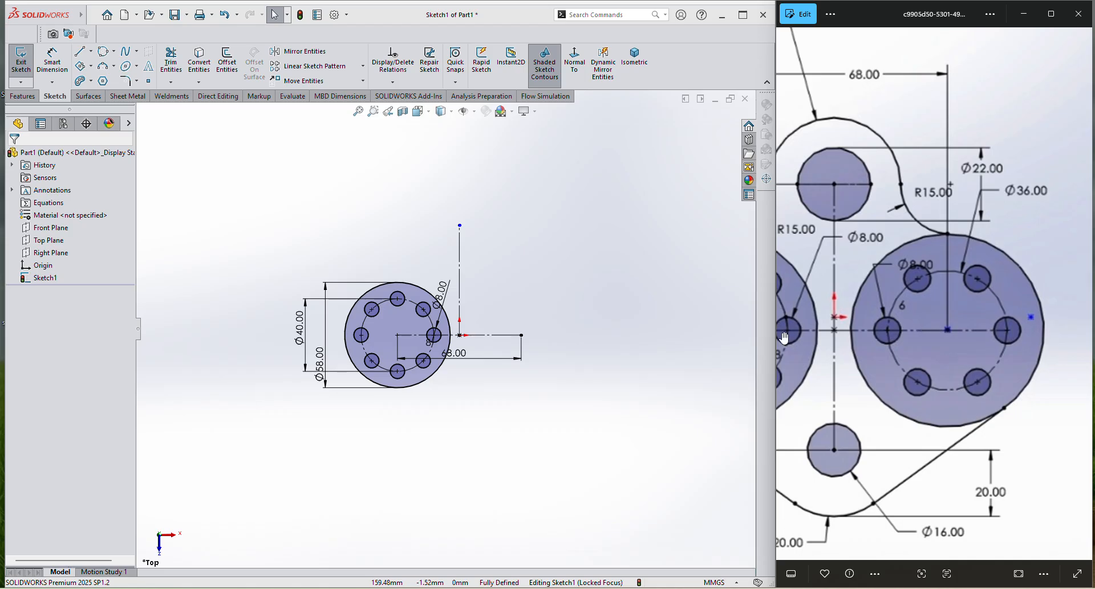
pyautogui.scroll(-2, 598, 330)
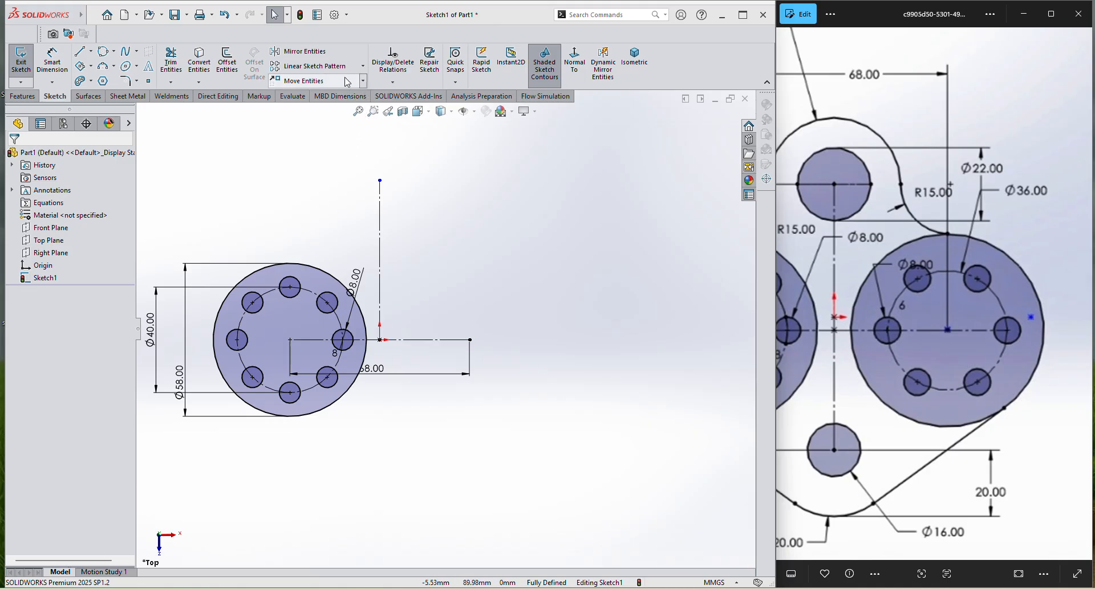
pyautogui.click(303, 51)
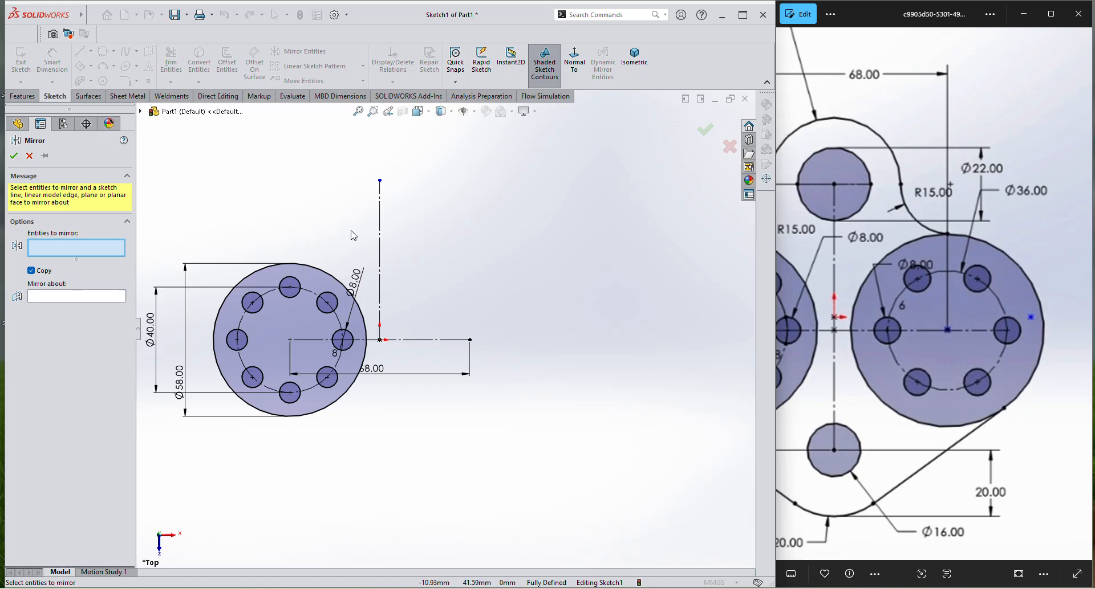
pyautogui.click(380, 237)
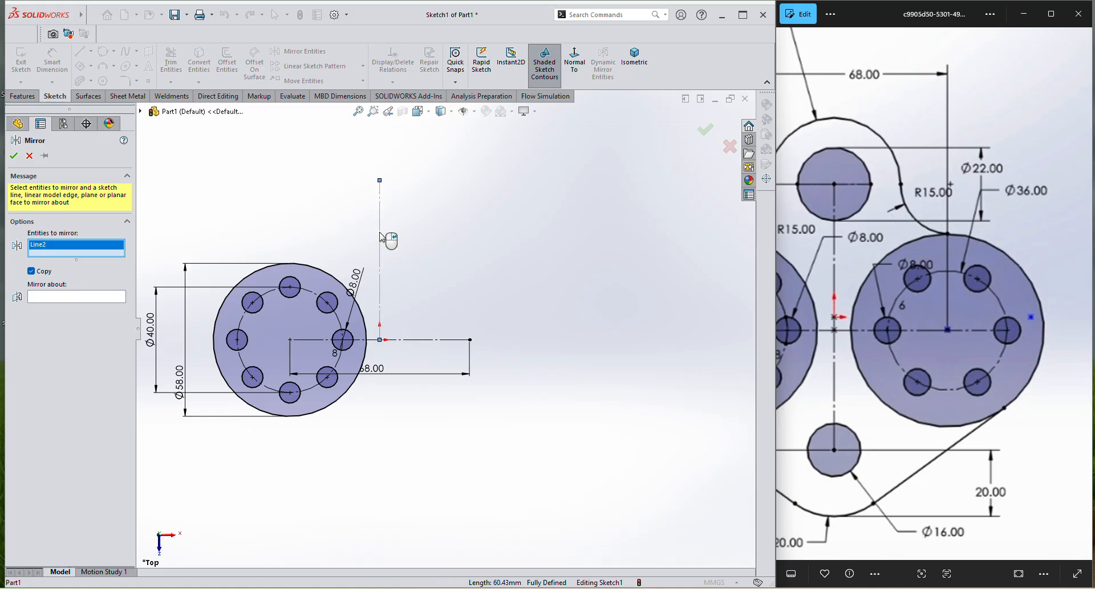
pyautogui.click(73, 299)
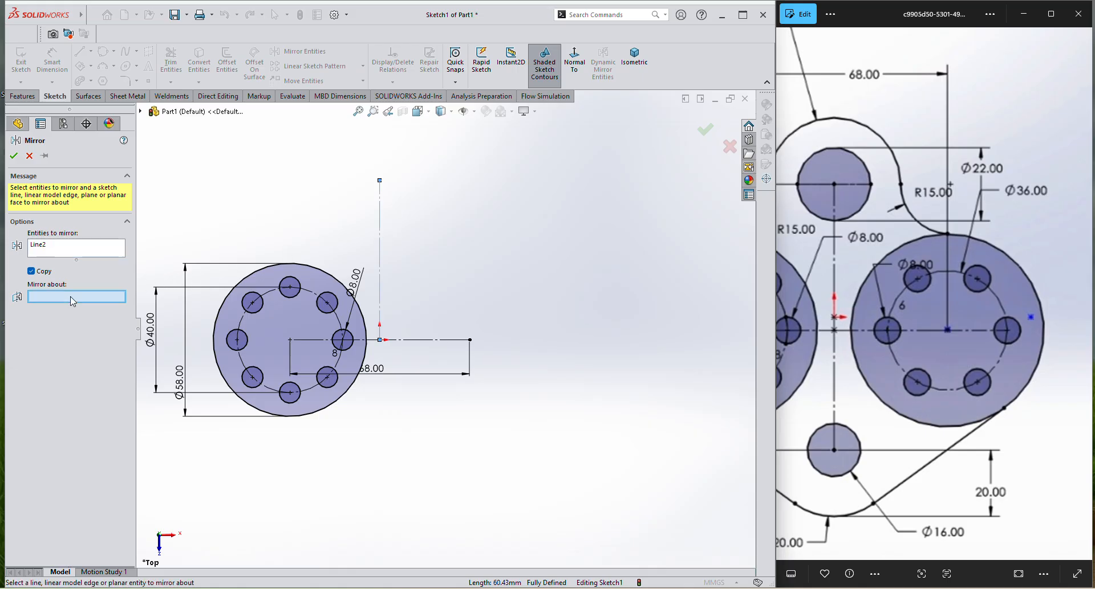
pyautogui.click(67, 251)
pyautogui.rightClick(64, 245)
pyautogui.click(99, 252)
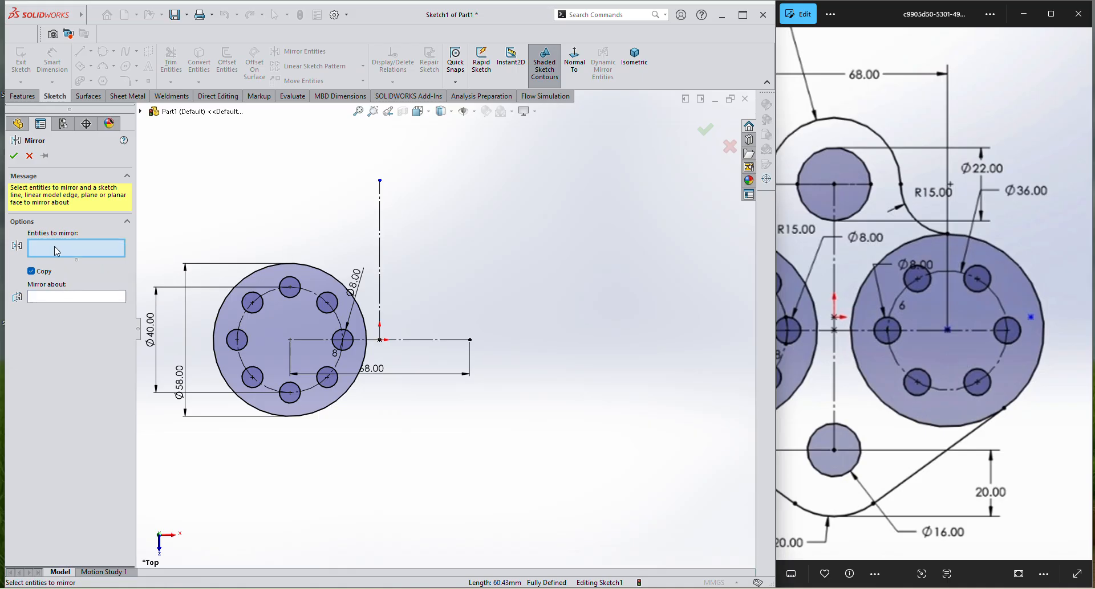
pyautogui.click(60, 301)
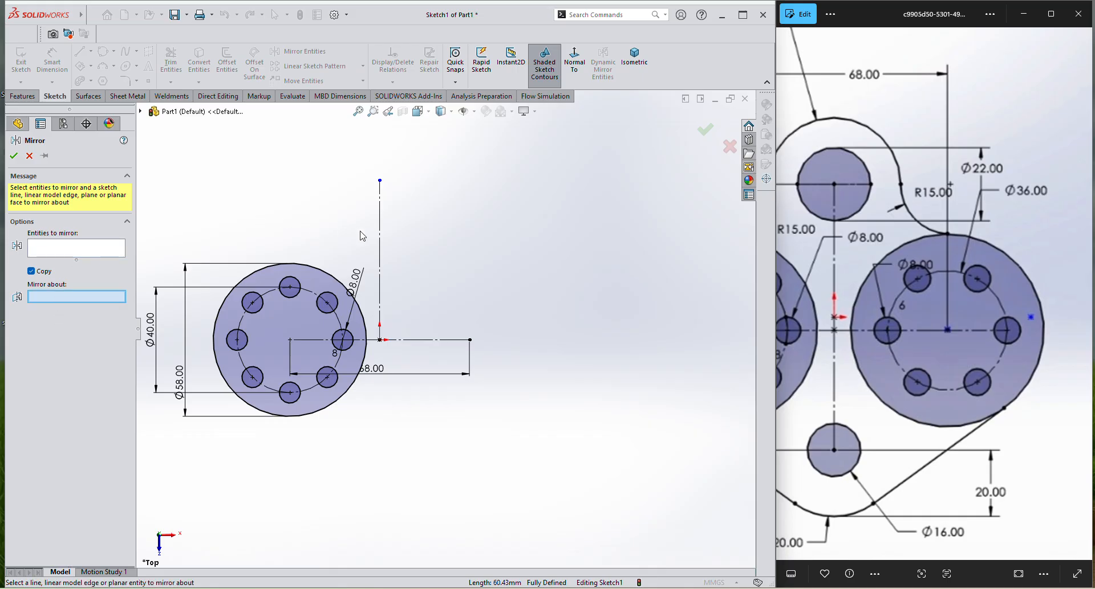
pyautogui.click(380, 236)
pyautogui.click(49, 251)
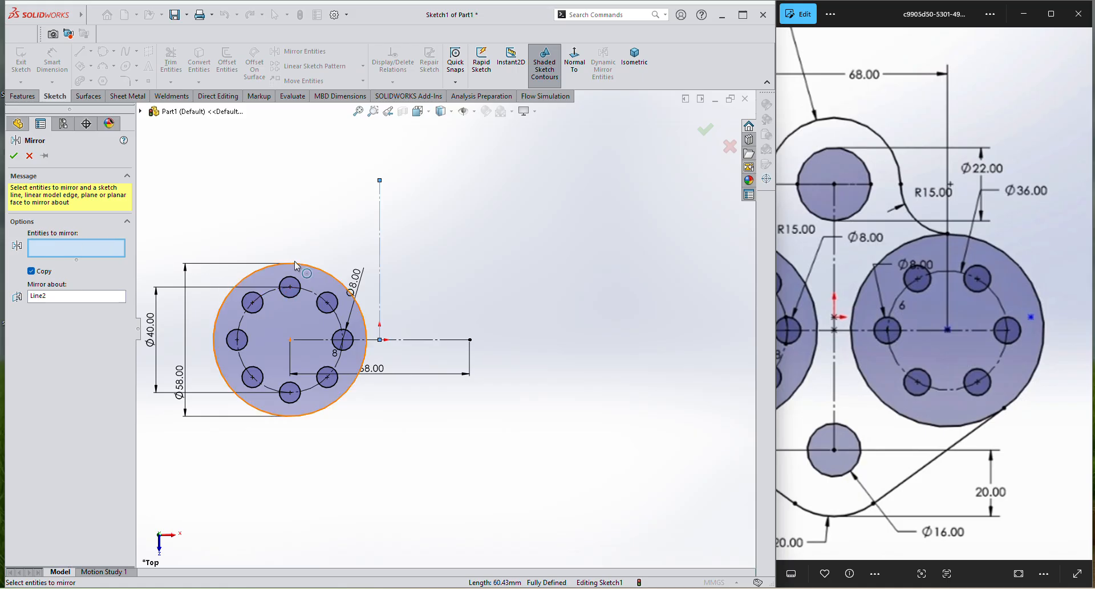
pyautogui.click(313, 275)
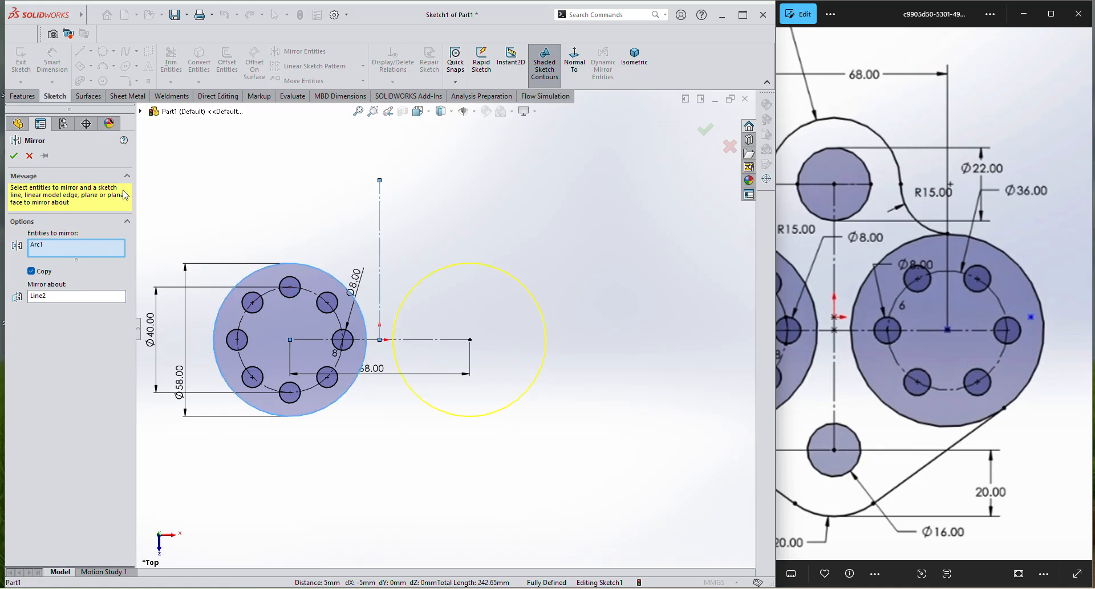
pyautogui.click(14, 156)
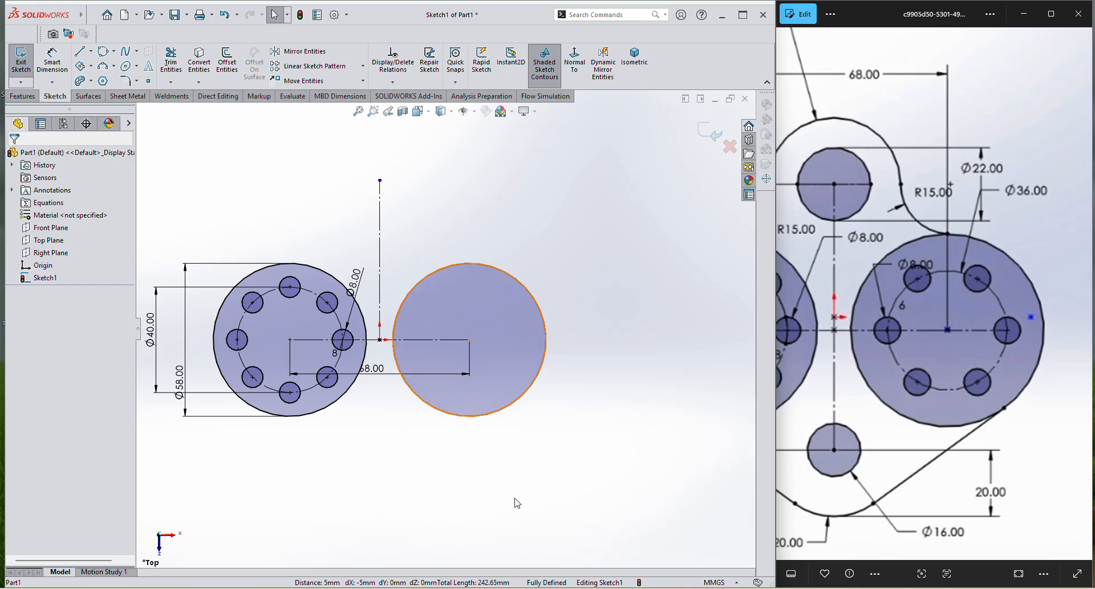
# Step: Draw a circle about 40 mm in diameter, concentric with the mirrored large circle
pyautogui.scroll(-1, 467, 358)
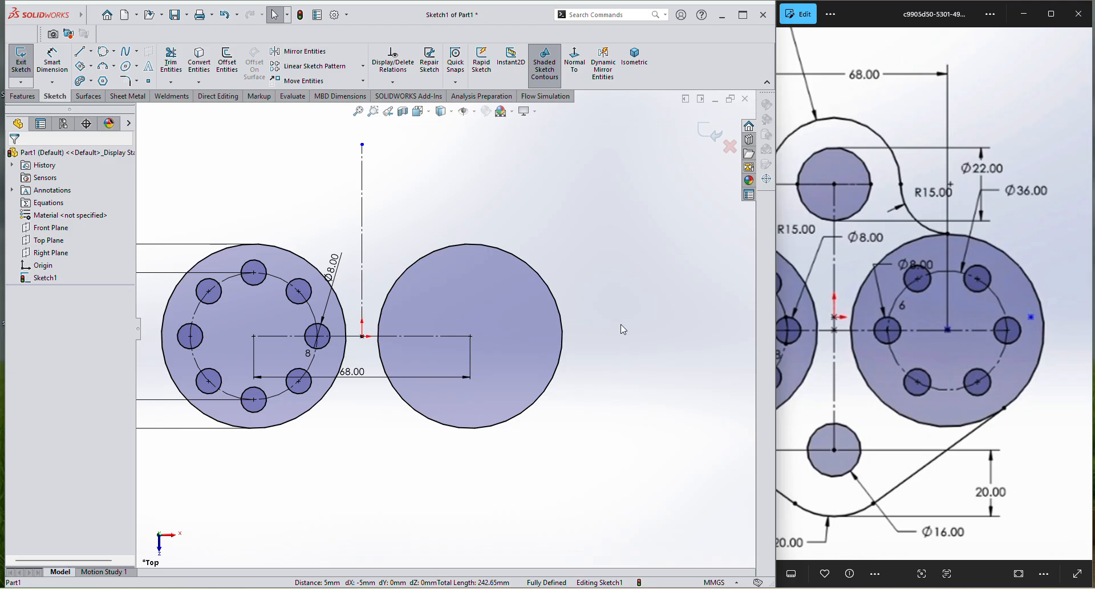
pyautogui.scroll(-2, 622, 330)
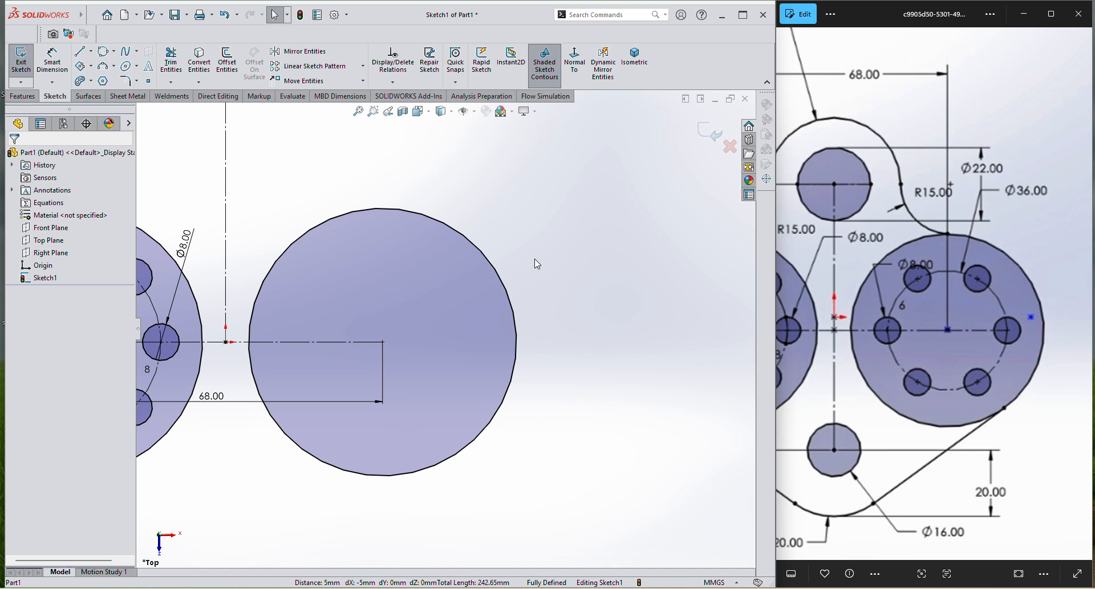
pyautogui.moveTo(535, 260); pyautogui.dragTo(645, 267, button='right')
pyautogui.click(382, 343)
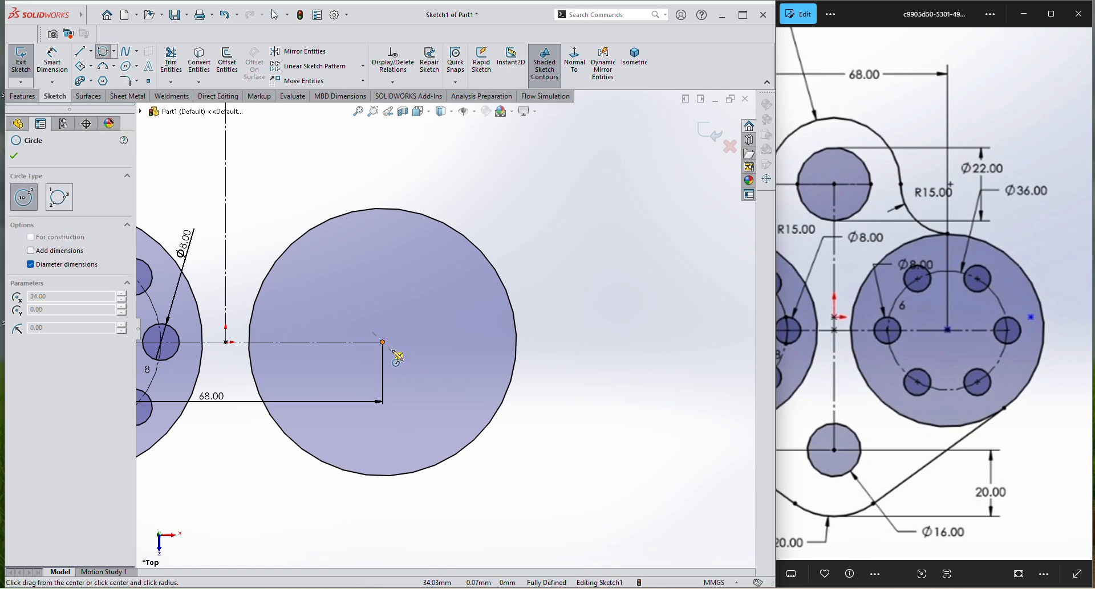
pyautogui.click(433, 420)
# Step: Dimension the new inner circle's diameter as 36 mm and convert that circle to construction geometry
pyautogui.moveTo(573, 455); pyautogui.dragTo(507, 319, button='right')
pyautogui.click(473, 365)
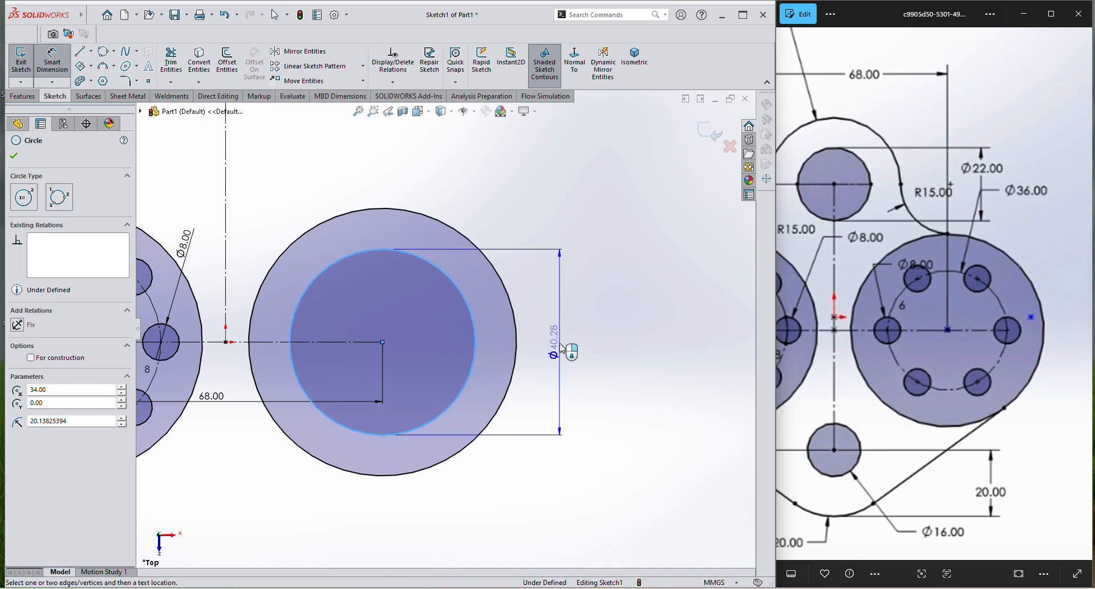
pyautogui.click(561, 349)
pyautogui.write('36')
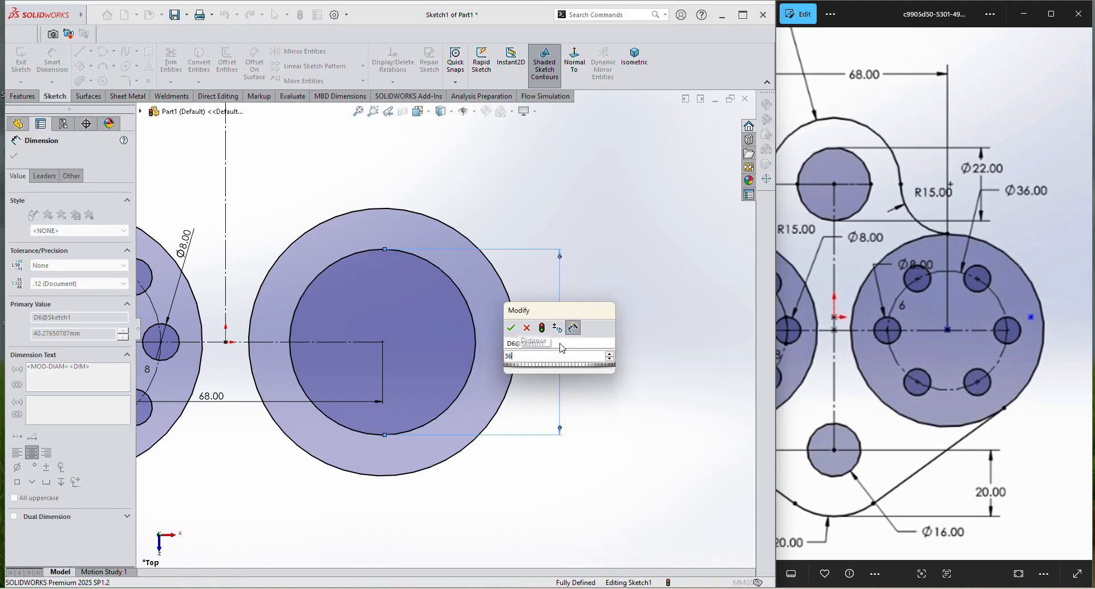
pyautogui.press('Return')
pyautogui.rightClick(598, 371)
pyautogui.click(627, 409)
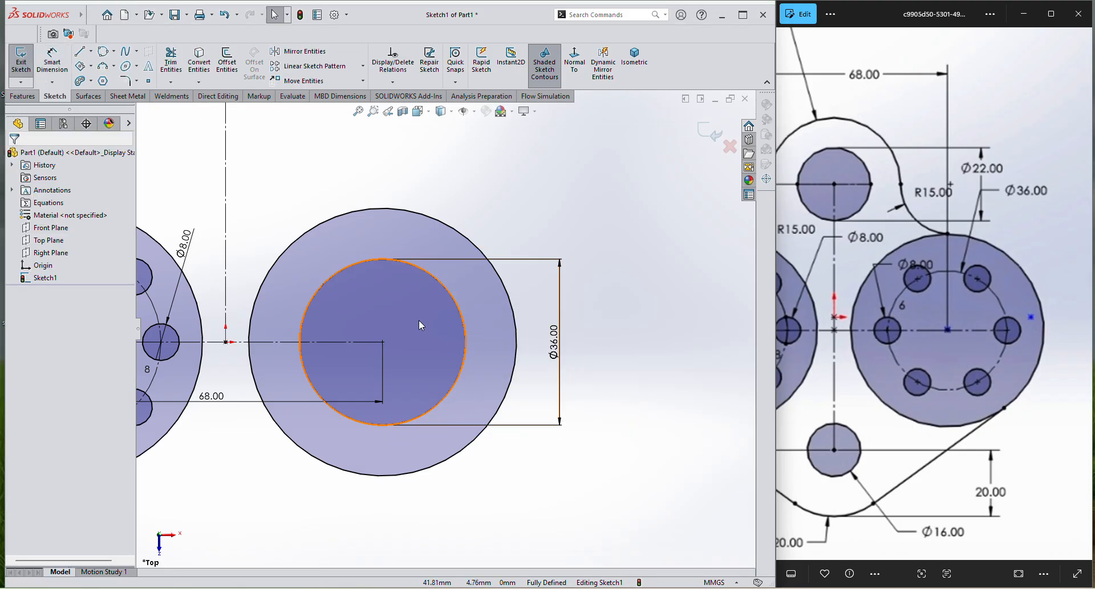
pyautogui.rightClick(420, 325)
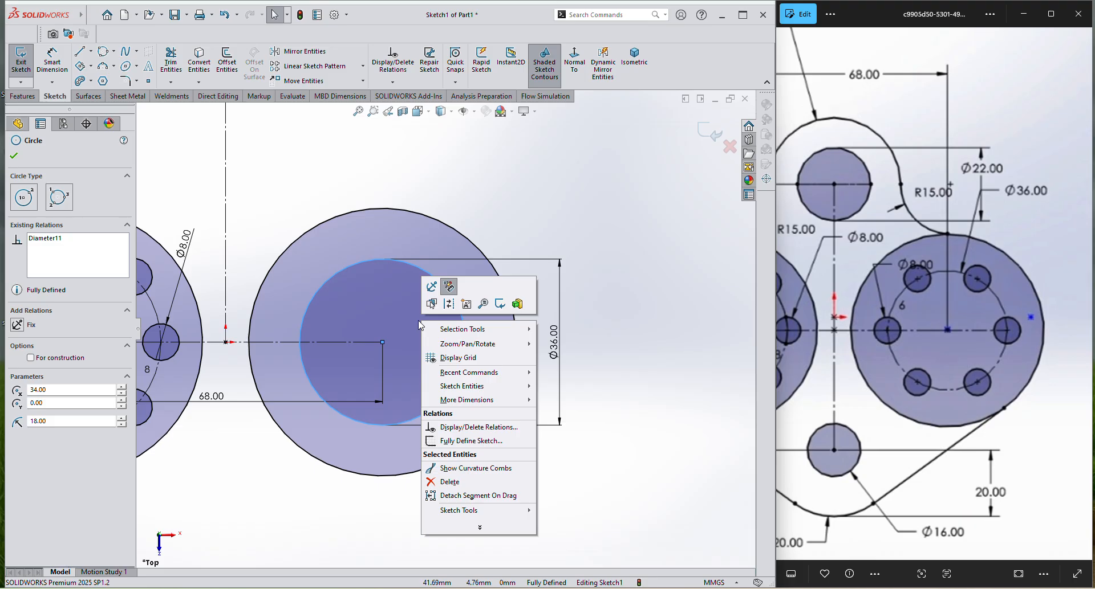
pyautogui.click(448, 305)
# Step: Draw a small circle at the 36 mm construction circle's quadrant point farthest from the origin, and dimension its diameter as 8 mm
pyautogui.moveTo(600, 340); pyautogui.dragTo(679, 329, button='right')
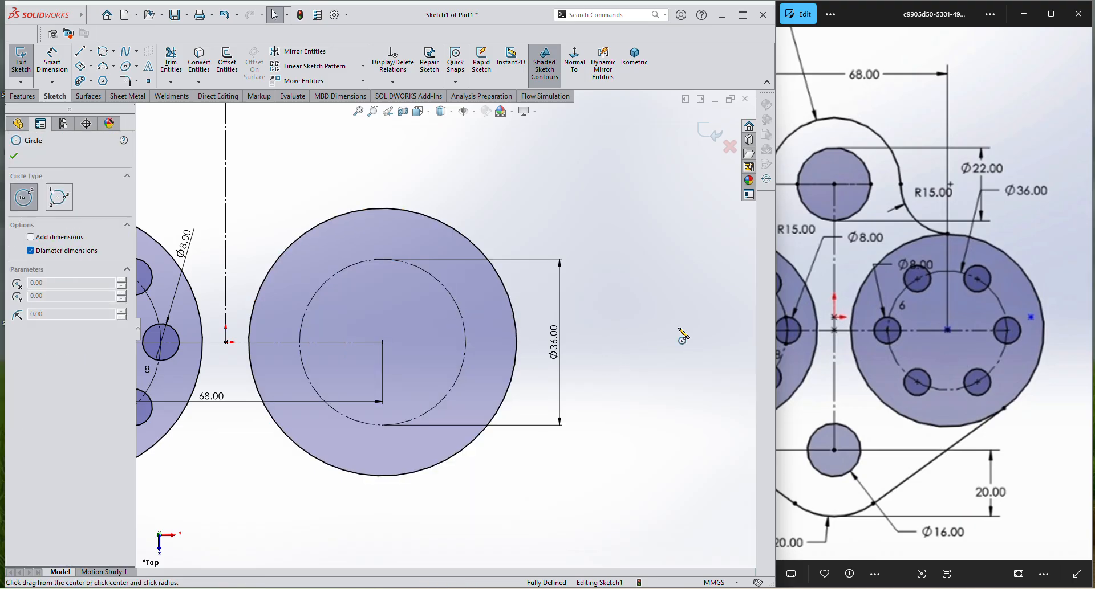
pyautogui.click(465, 342)
pyautogui.click(478, 356)
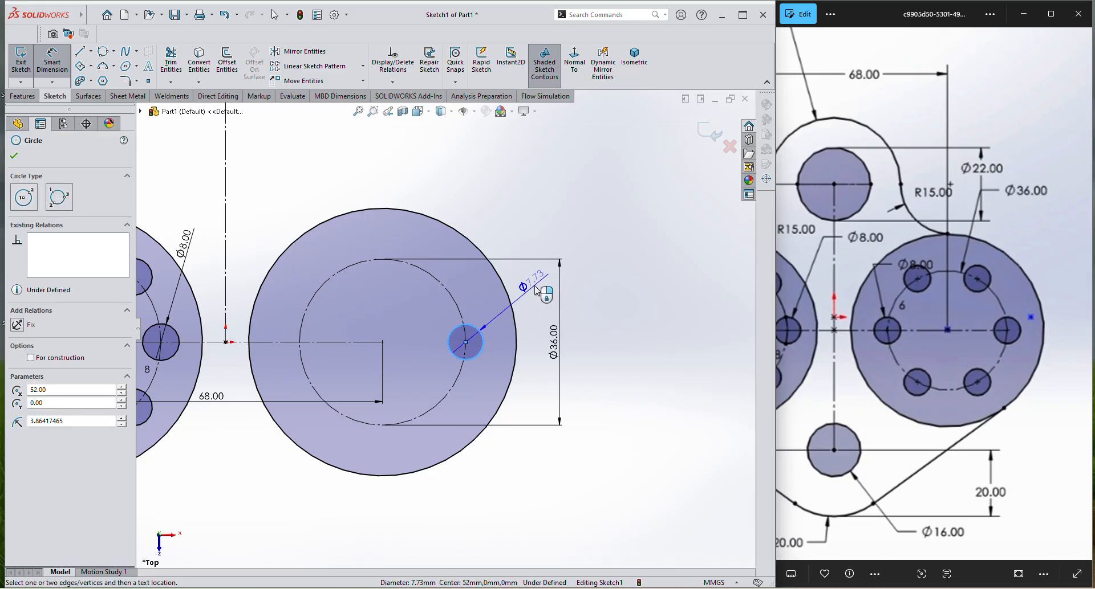
pyautogui.click(535, 285)
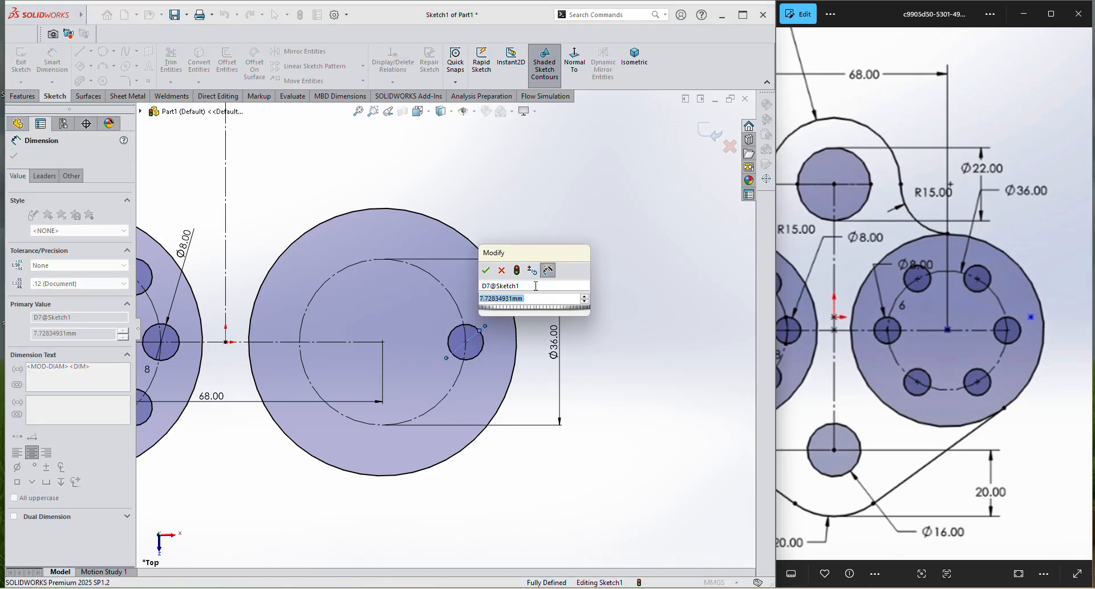
pyautogui.write('8')
pyautogui.press('Return')
pyautogui.rightClick(617, 378)
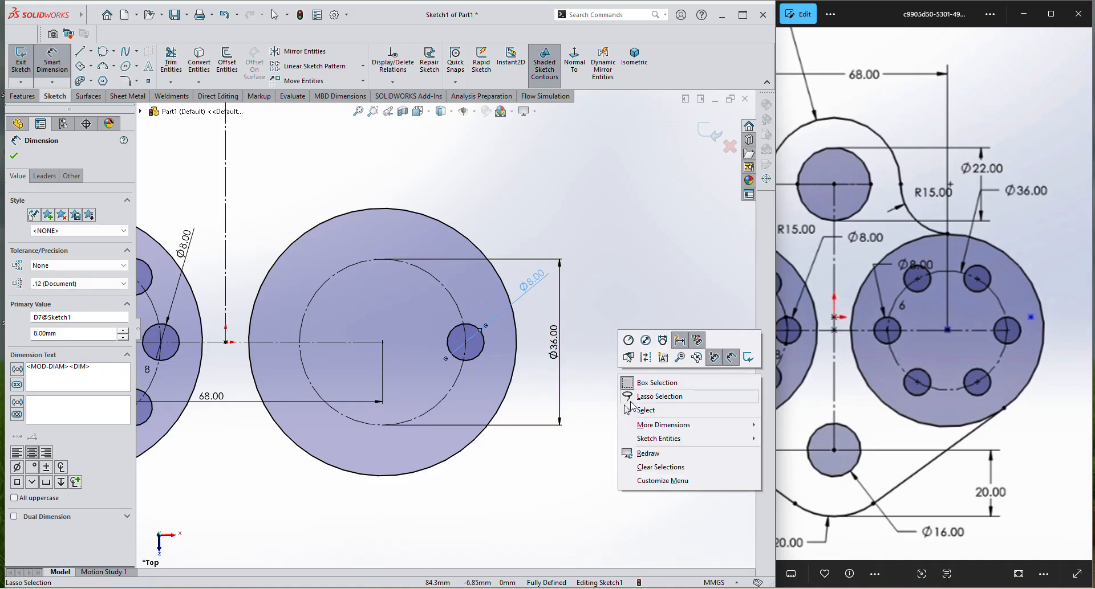
# Step: Create a circular sketch pattern of the 8 mm circle around the second large circle's center, with 6 equally spaced instances over 360 degrees
pyautogui.click(645, 410)
pyautogui.click(363, 66)
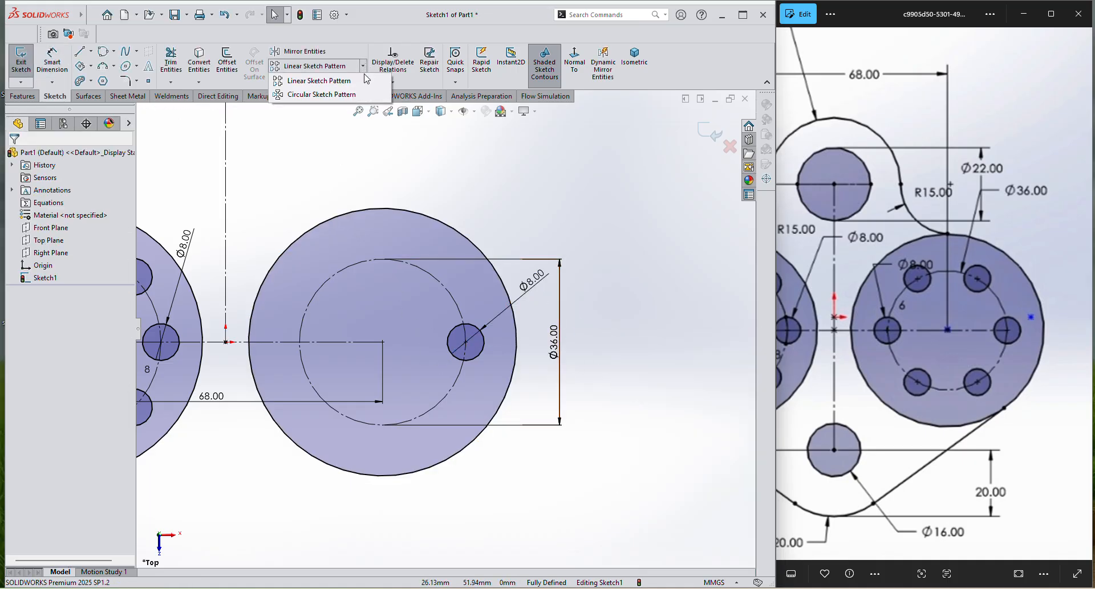
pyautogui.click(319, 94)
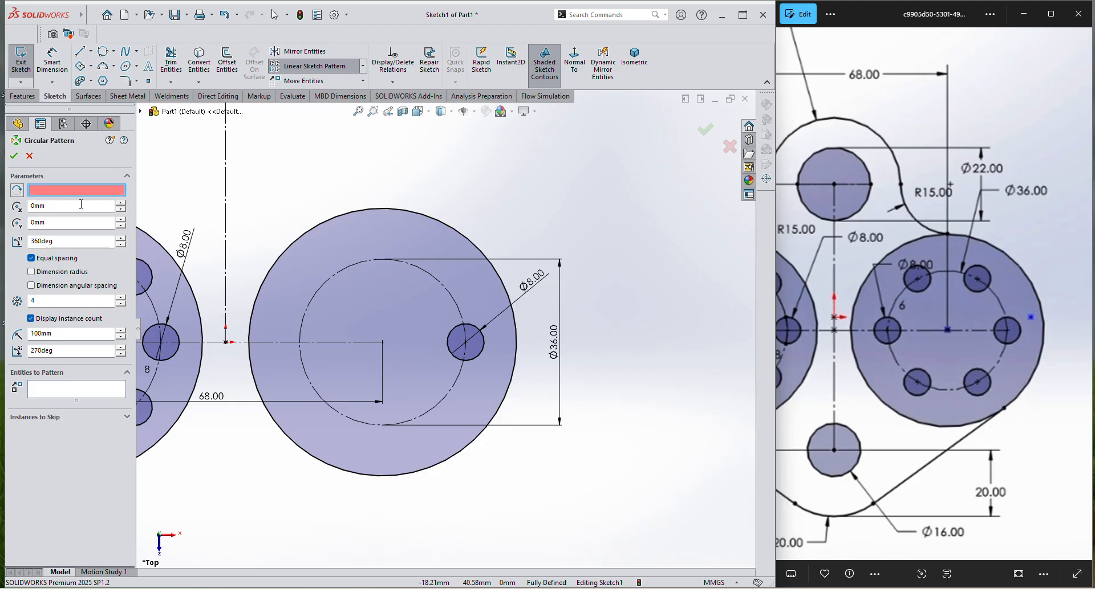
pyautogui.click(382, 342)
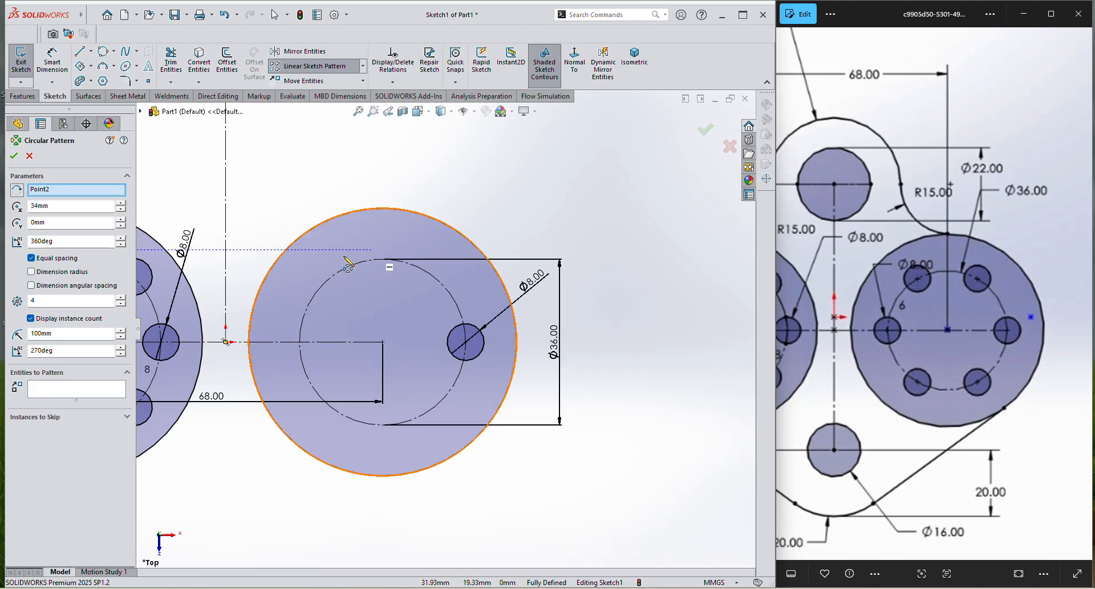
pyautogui.click(67, 393)
pyautogui.click(463, 348)
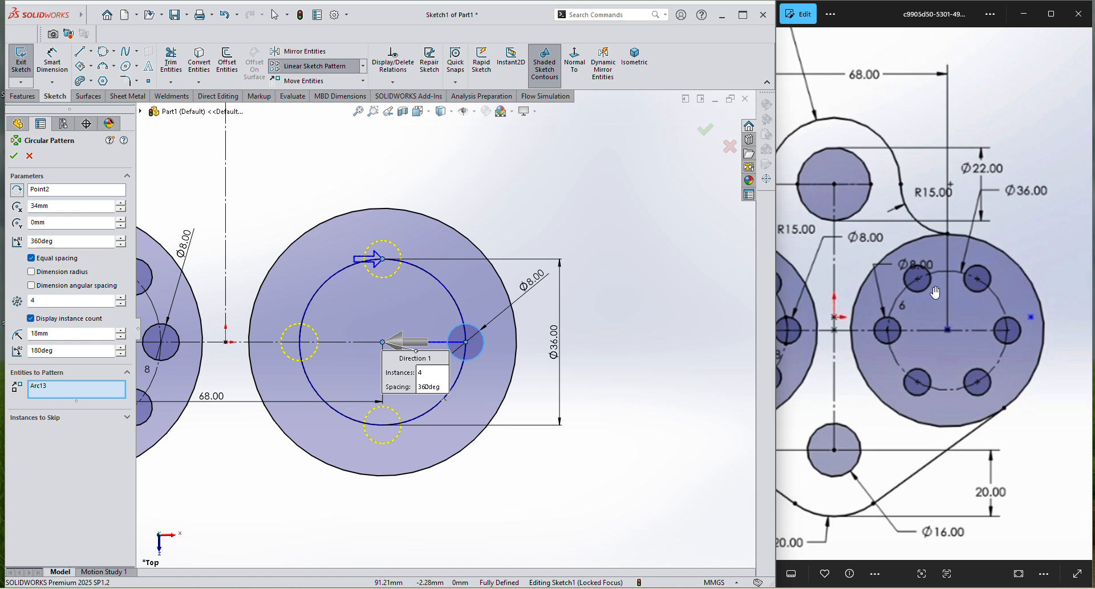
pyautogui.click(121, 298)
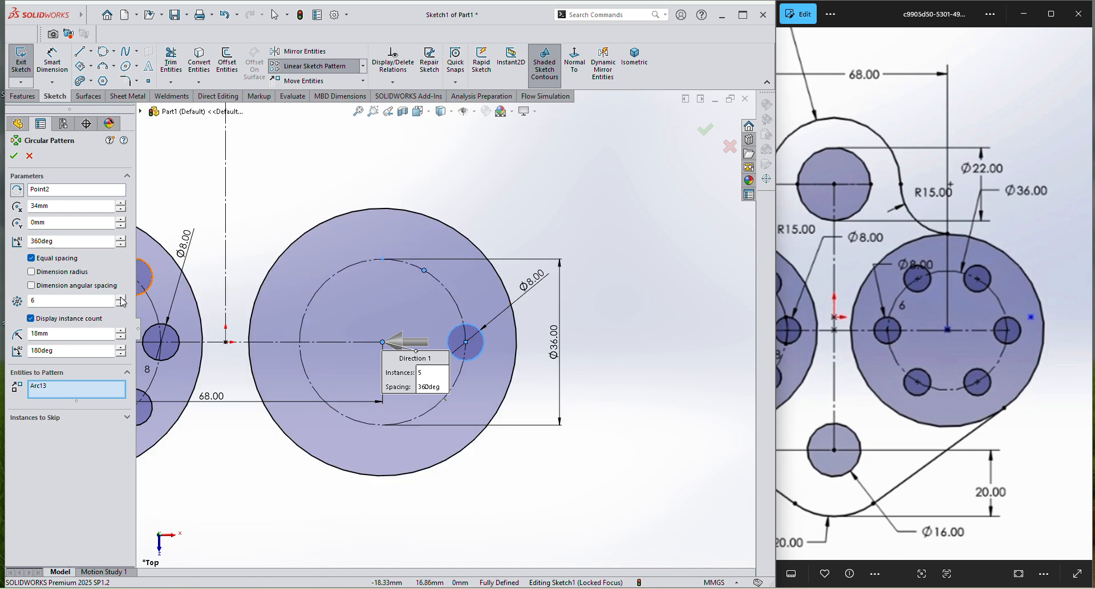
pyautogui.click(15, 157)
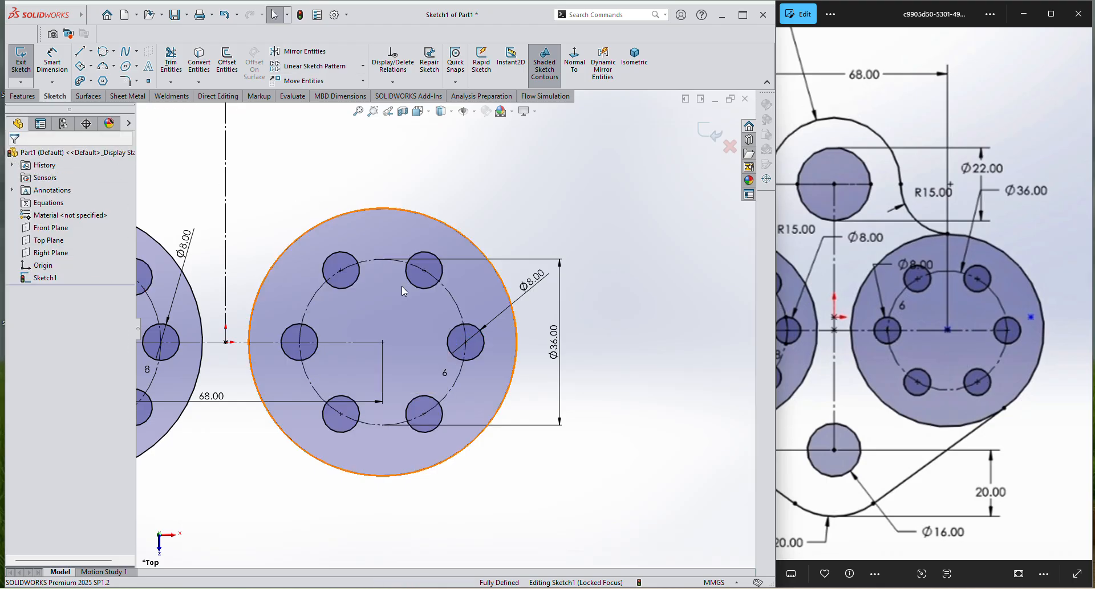
# Step: Examine the reference drawing for the circles above and below the two hole patterns and their dimensions
pyautogui.scroll(-4, 439, 319)
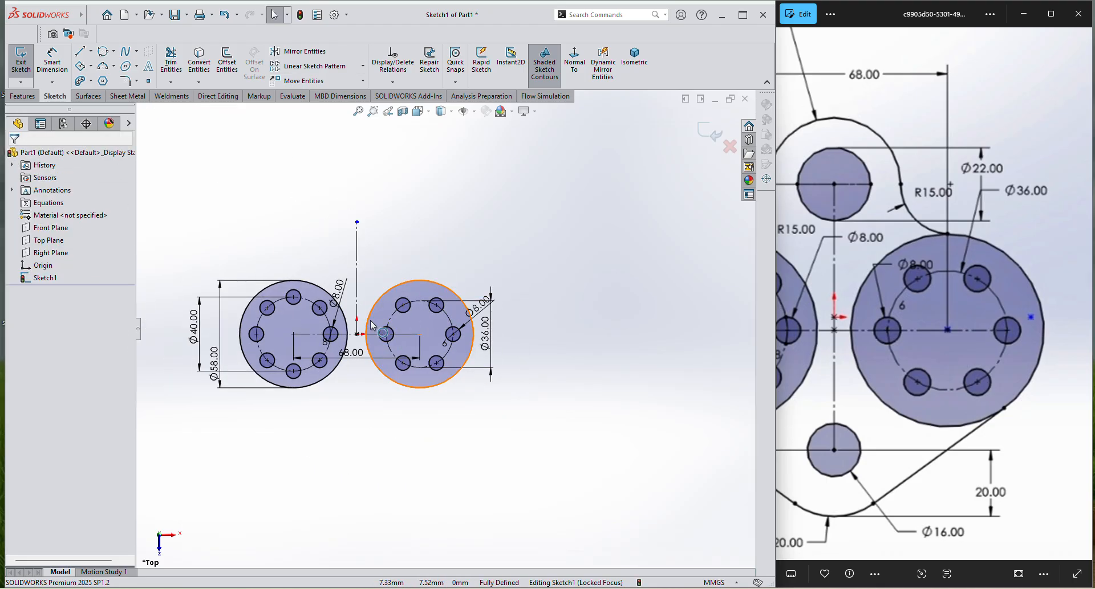
pyautogui.scroll(-2, 360, 325)
pyautogui.scroll(2, 360, 320)
pyautogui.scroll(2, 344, 266)
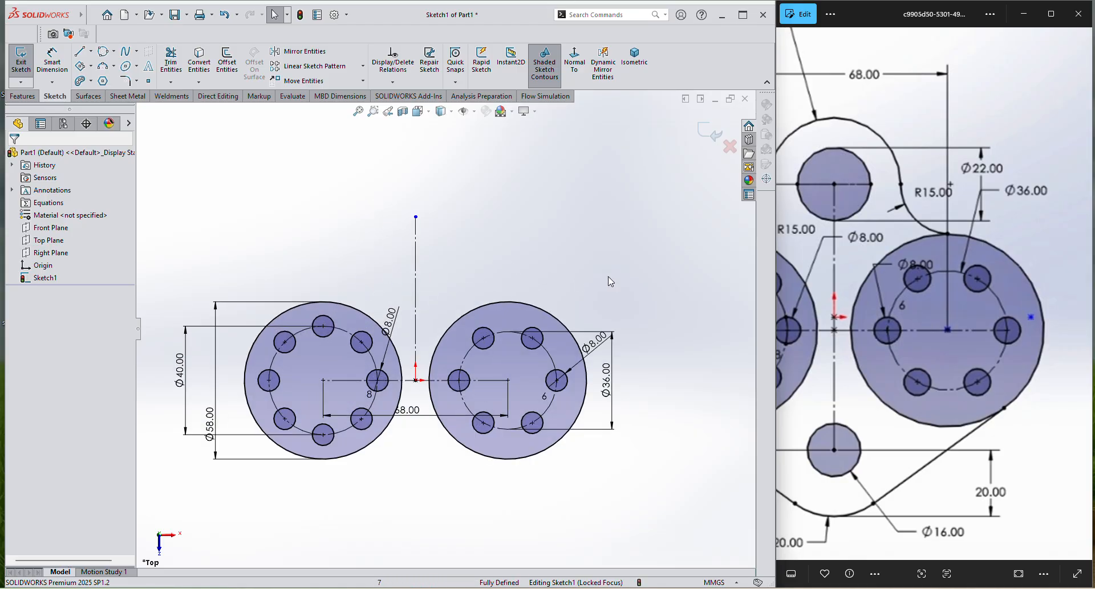
pyautogui.moveTo(866, 449); pyautogui.dragTo(927, 454)
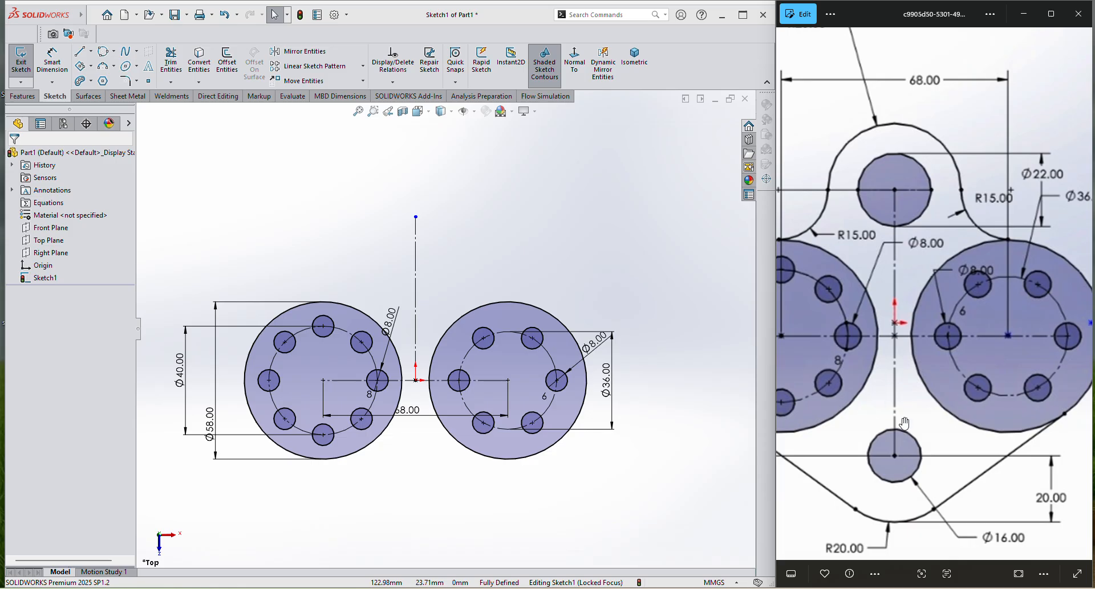
pyautogui.scroll(-3, 904, 424)
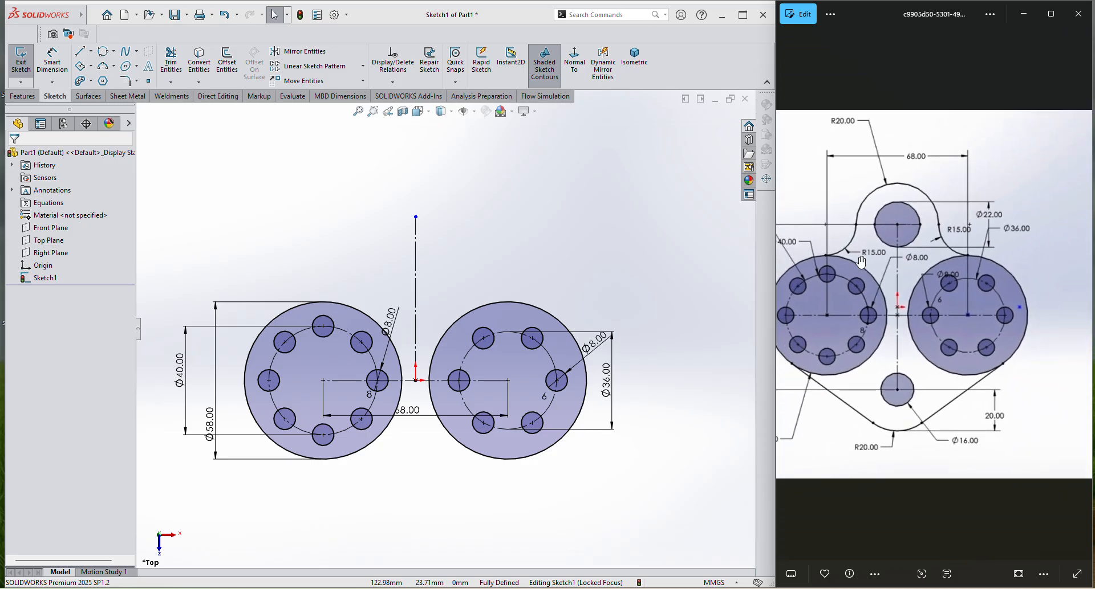
pyautogui.scroll(1, 861, 262)
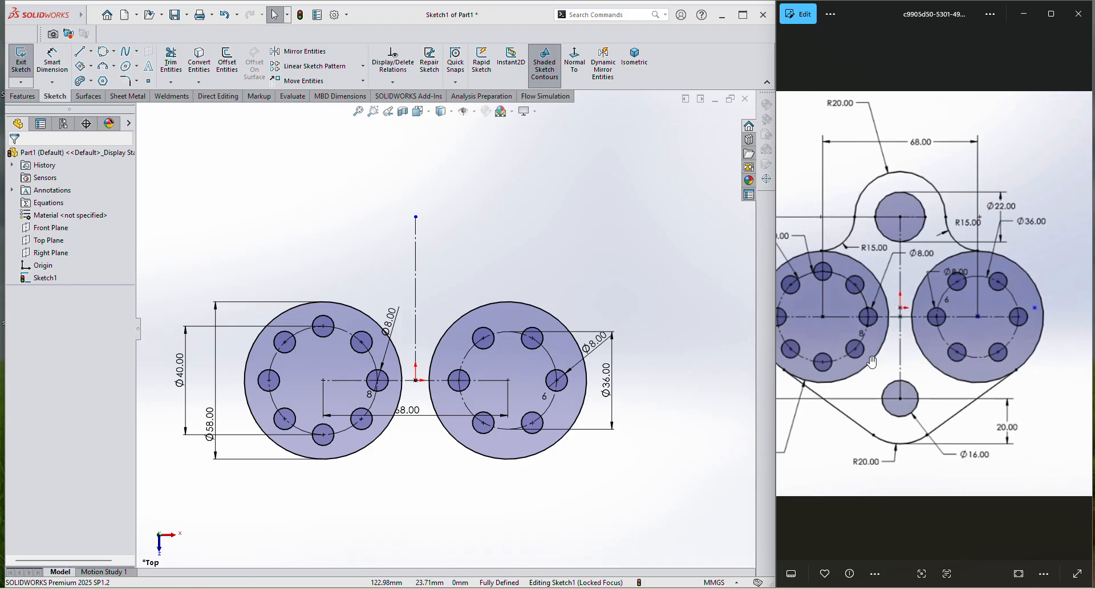
pyautogui.scroll(-3, 889, 325)
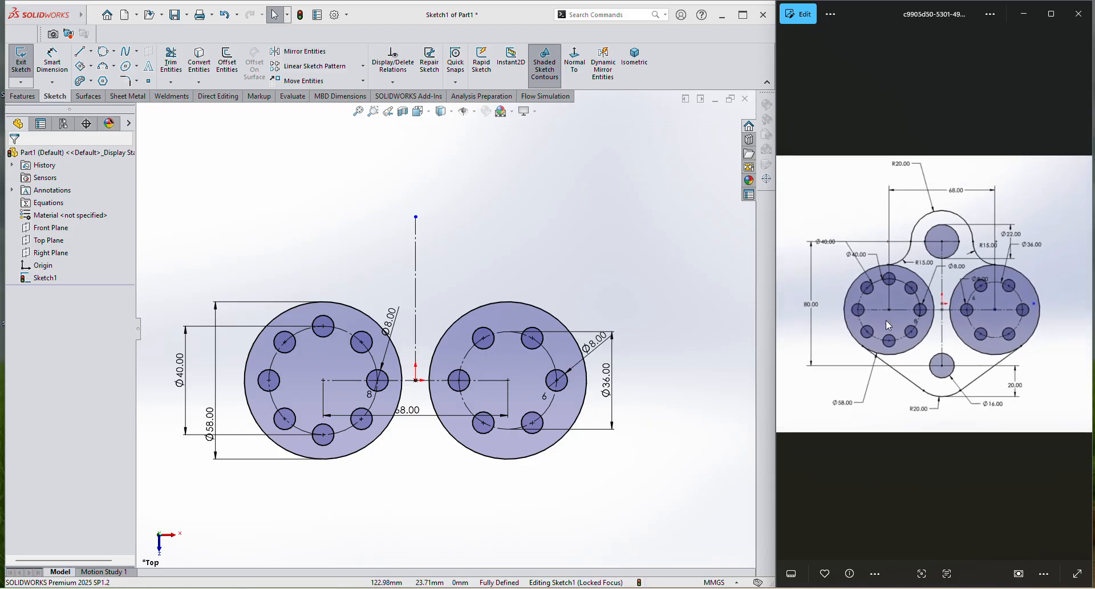
pyautogui.scroll(3, 888, 322)
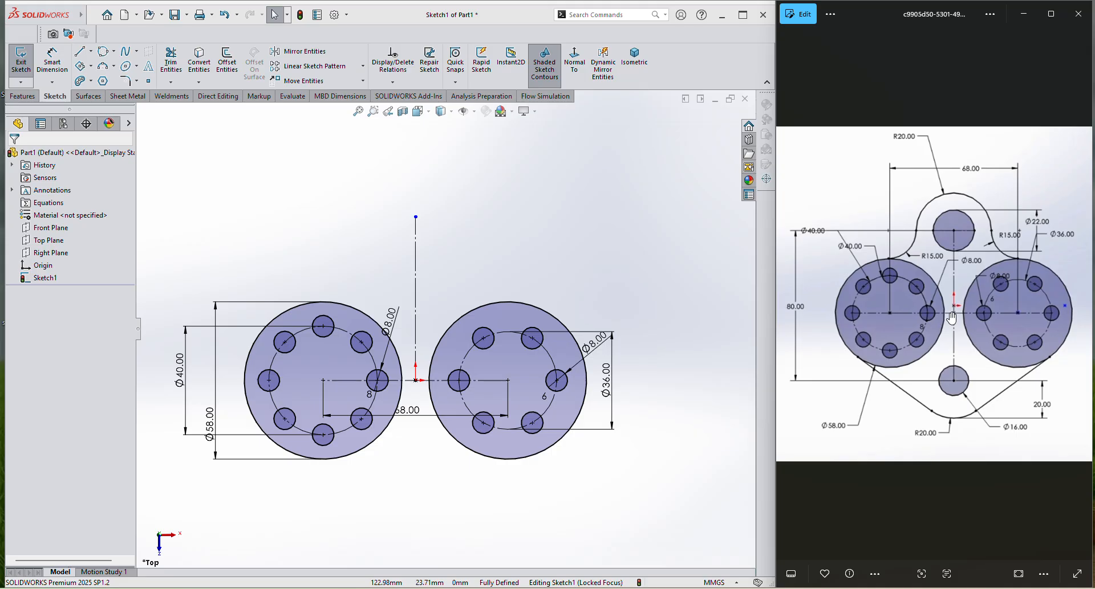
pyautogui.scroll(2, 418, 423)
pyautogui.scroll(-1, 355, 331)
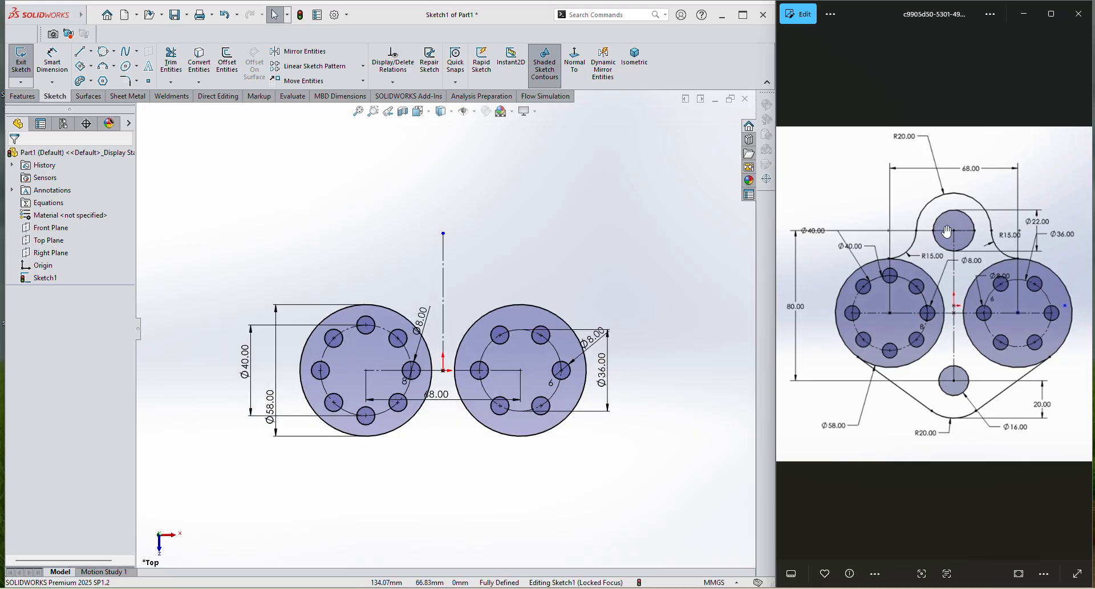
pyautogui.scroll(1, 963, 230)
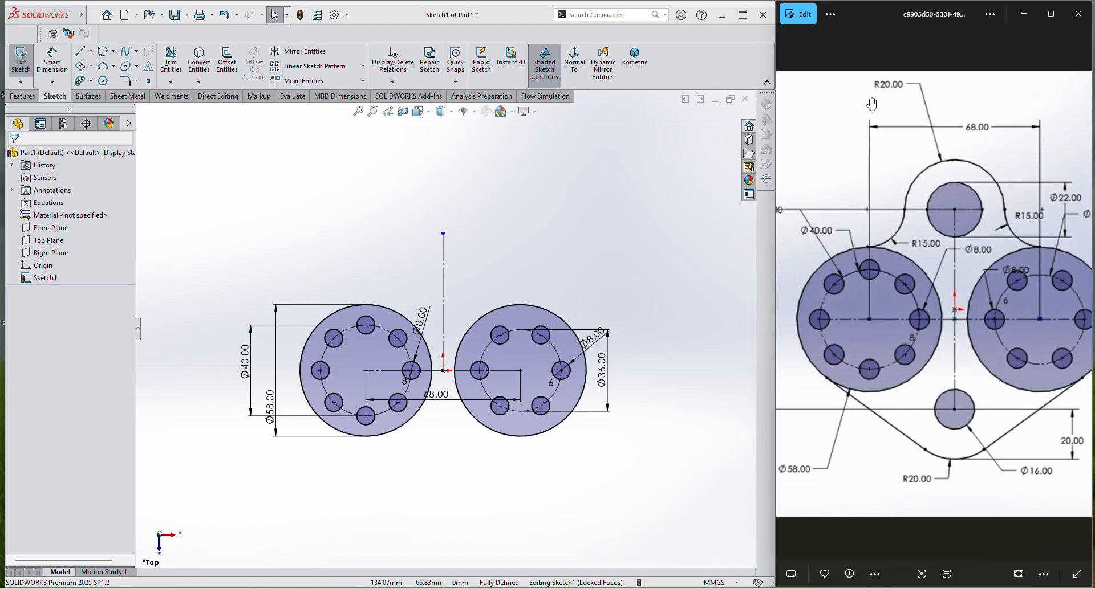
# Step: Draw two concentric circles, about 38 mm and 55 mm in diameter, centered on the vertical centerline's upper endpoint
pyautogui.moveTo(461, 219); pyautogui.dragTo(489, 238, button='right')
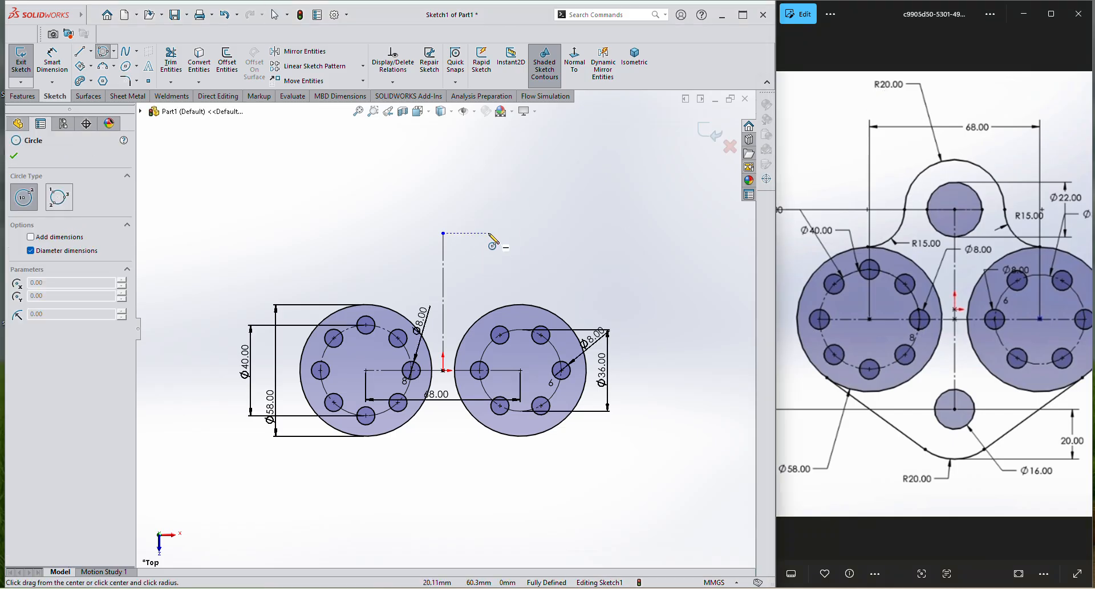
pyautogui.click(443, 234)
pyautogui.click(443, 276)
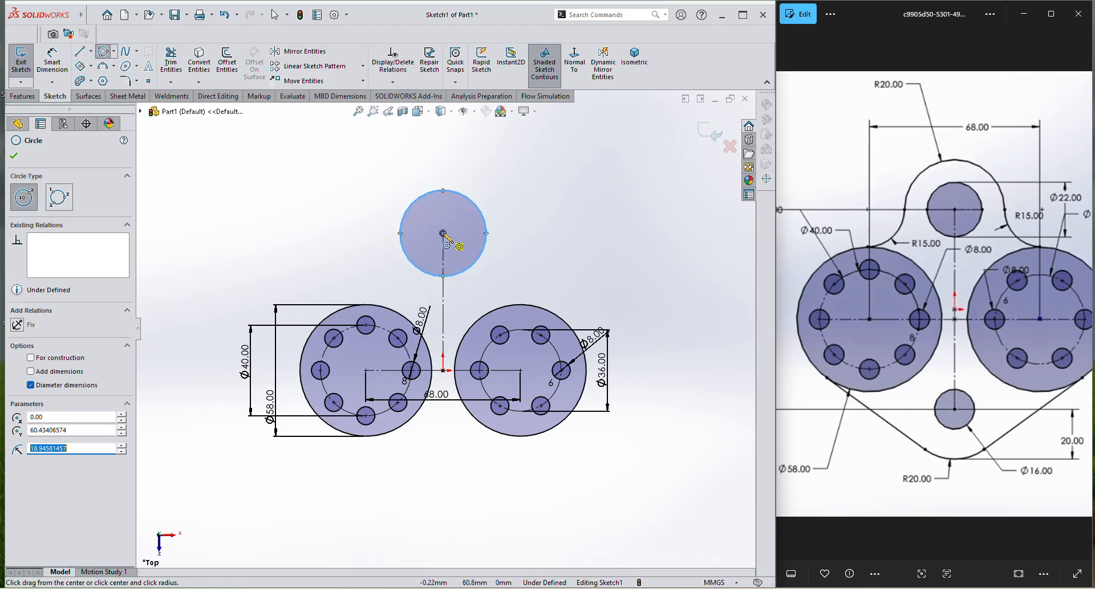
pyautogui.click(443, 234)
pyautogui.click(504, 233)
pyautogui.rightClick(551, 220)
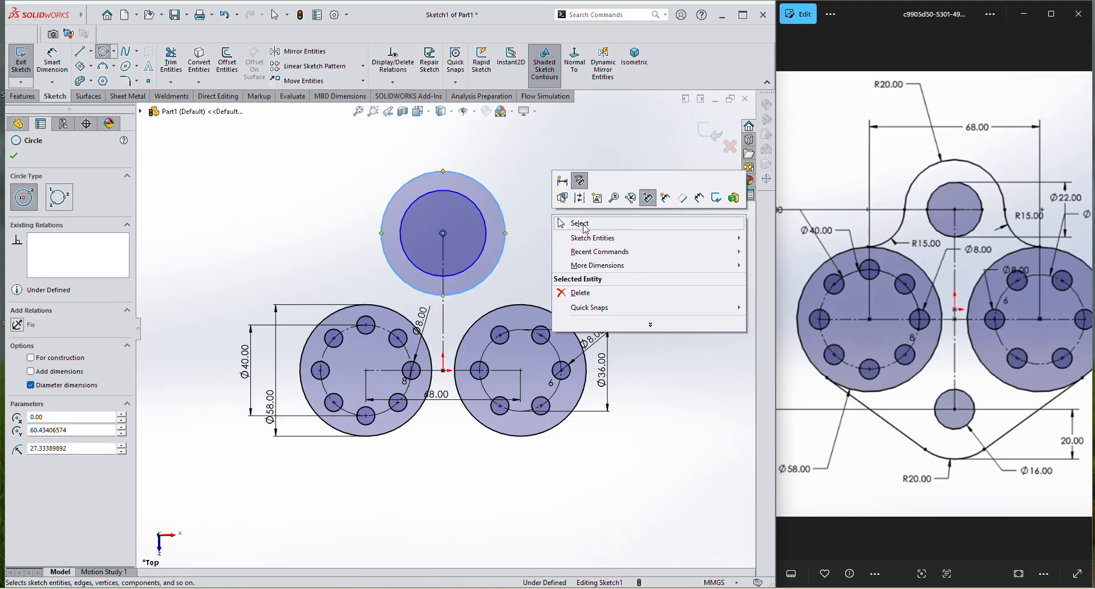
pyautogui.click(584, 227)
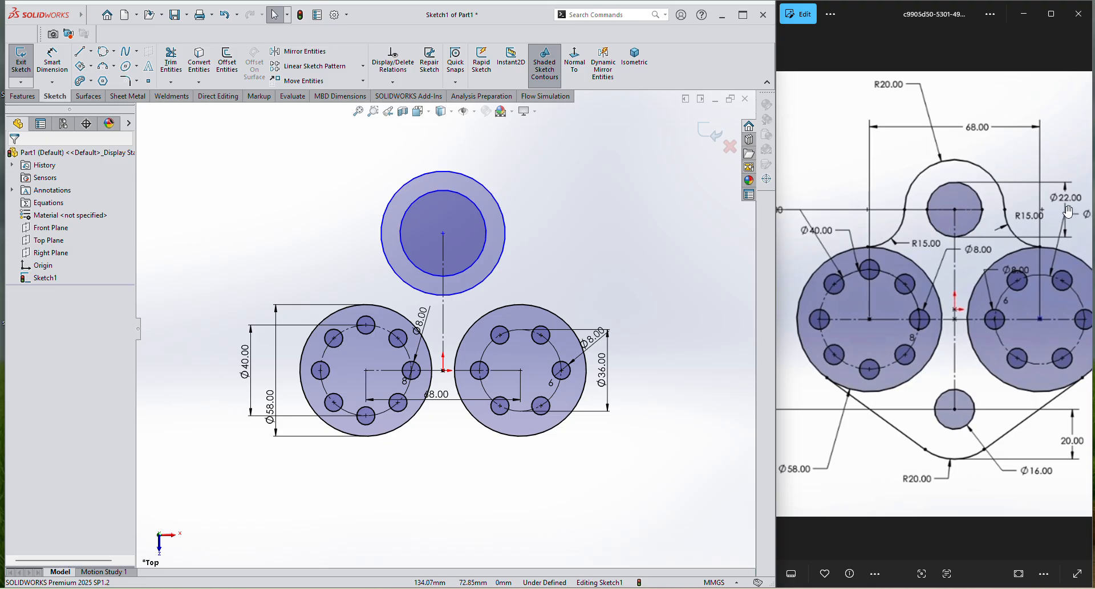
# Step: Dimension the inner of the two upper concentric circles with a diameter of 22 mm
pyautogui.press('d')
pyautogui.click(486, 233)
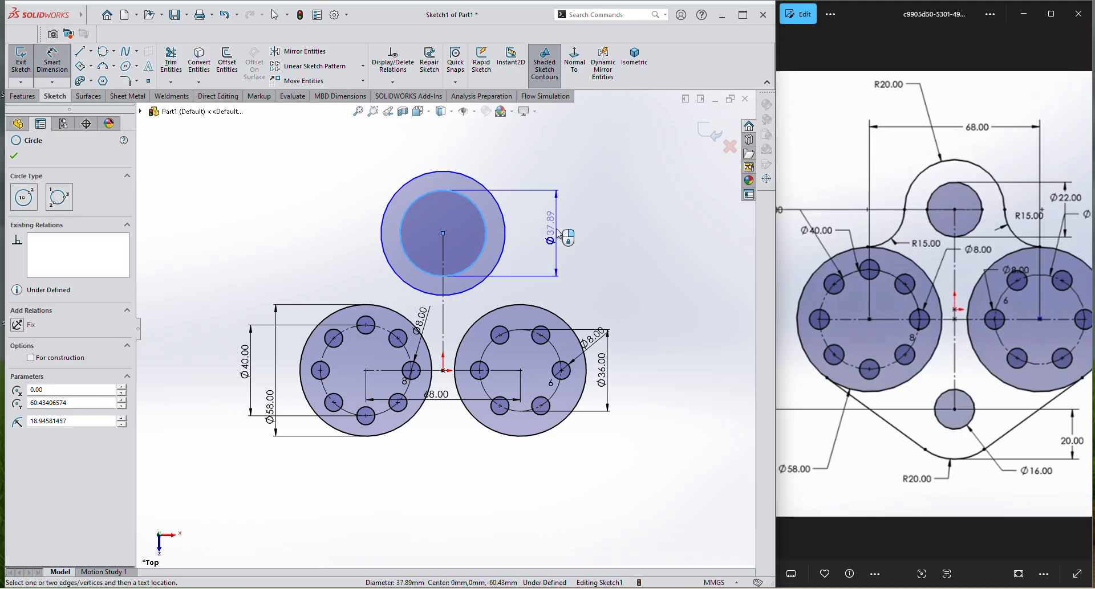
pyautogui.click(558, 234)
pyautogui.write('22')
pyautogui.press('Return')
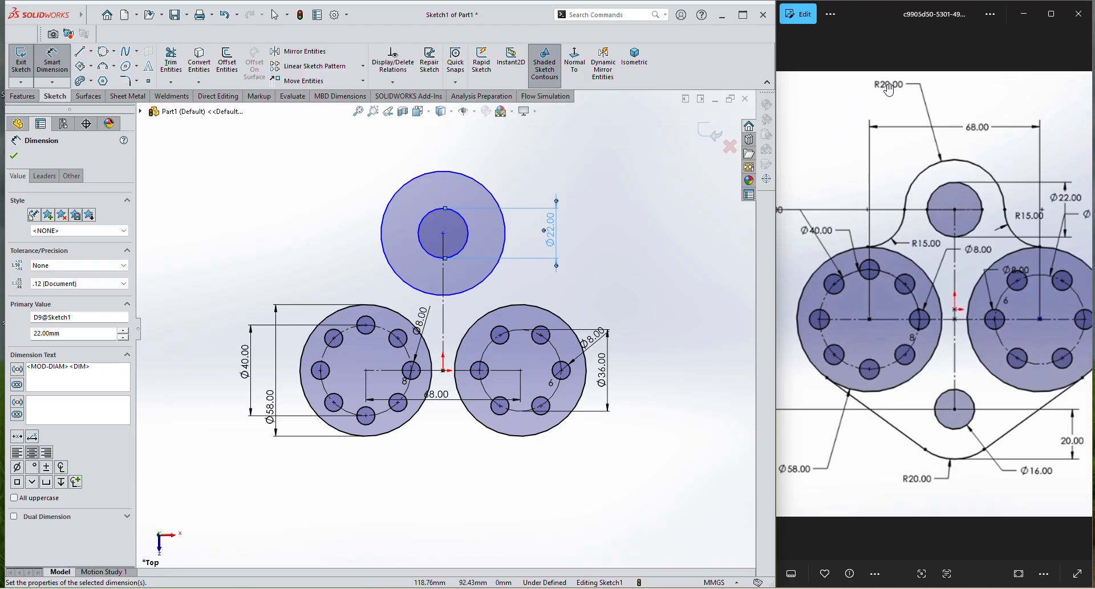
# Step: Dimension the outer of the two upper concentric circles with a diameter of 40 mm
pyautogui.click(494, 196)
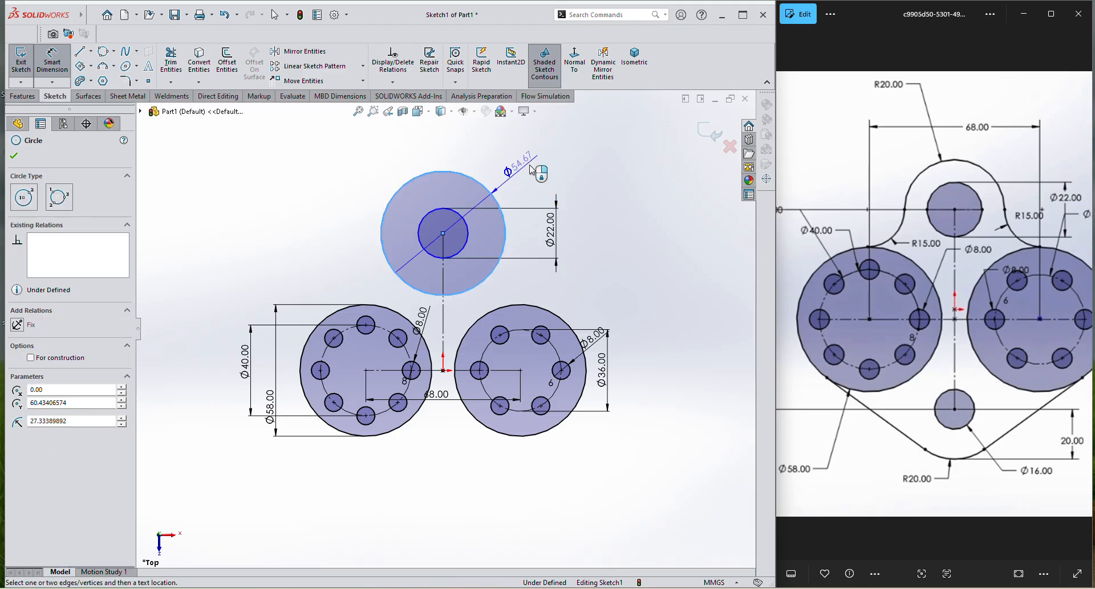
pyautogui.click(554, 158)
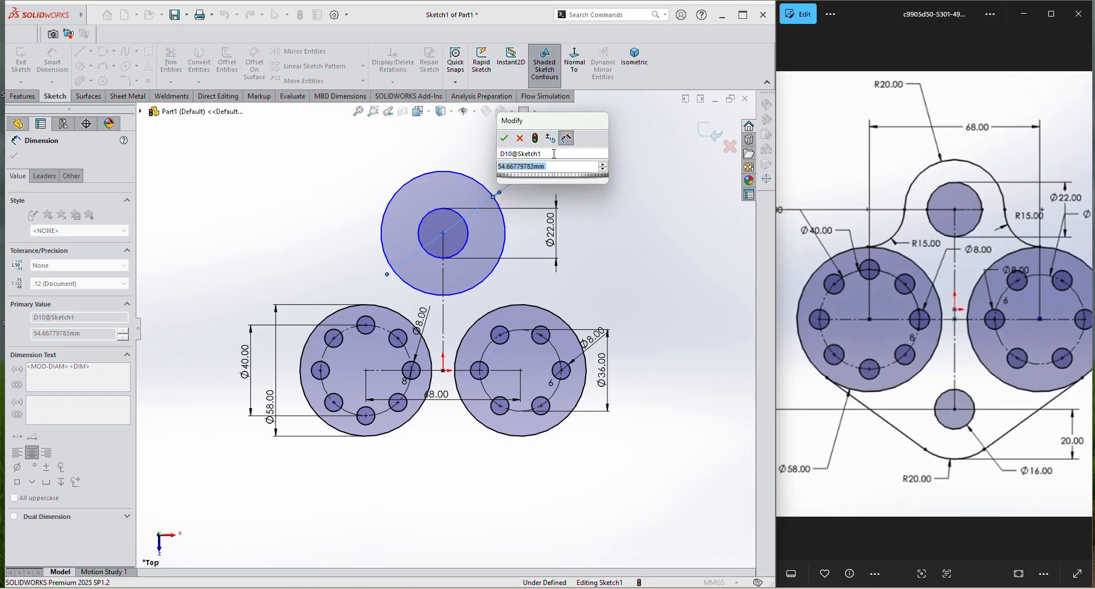
pyautogui.write('40')
pyautogui.press('Return')
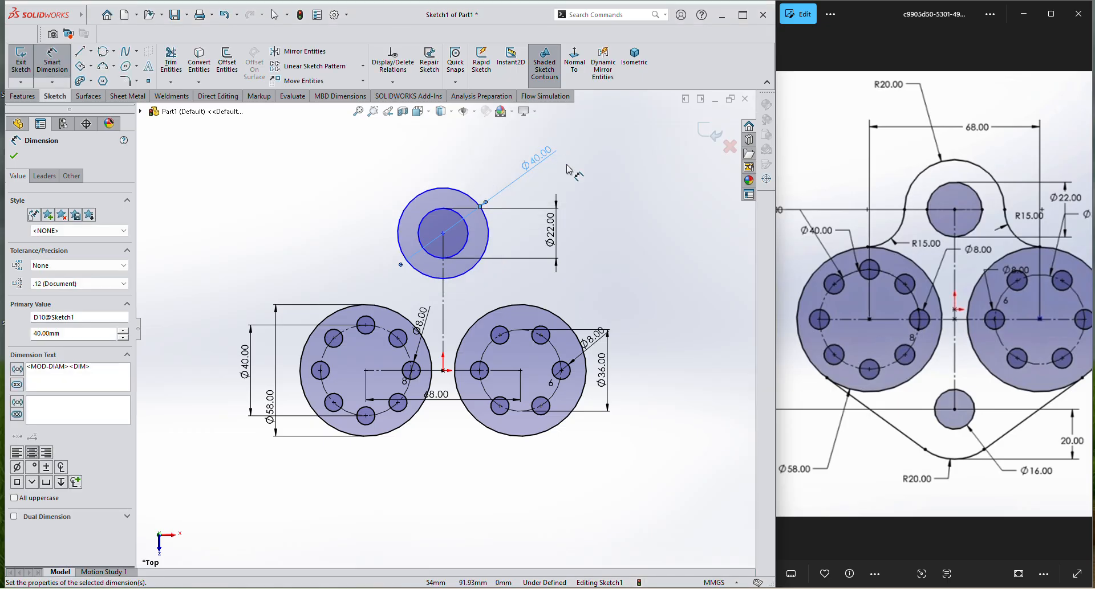
pyautogui.rightClick(607, 195)
pyautogui.click(636, 230)
# Step: Dimension the upper circles' center as a doubled distance of 80 mm across the horizontal centerline
pyautogui.scroll(-2, 448, 217)
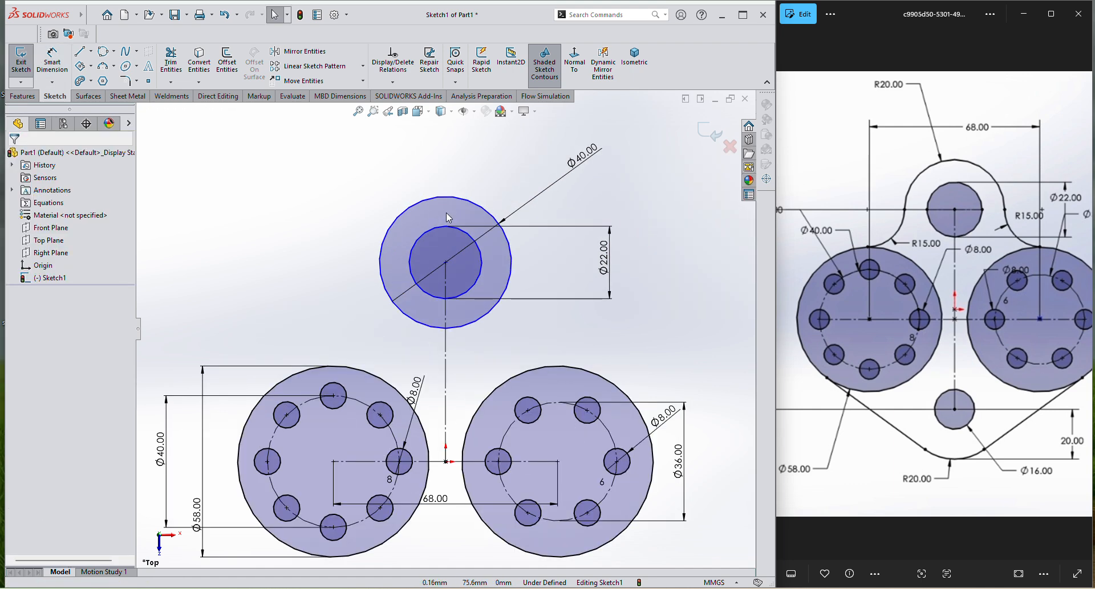
pyautogui.scroll(2, 481, 357)
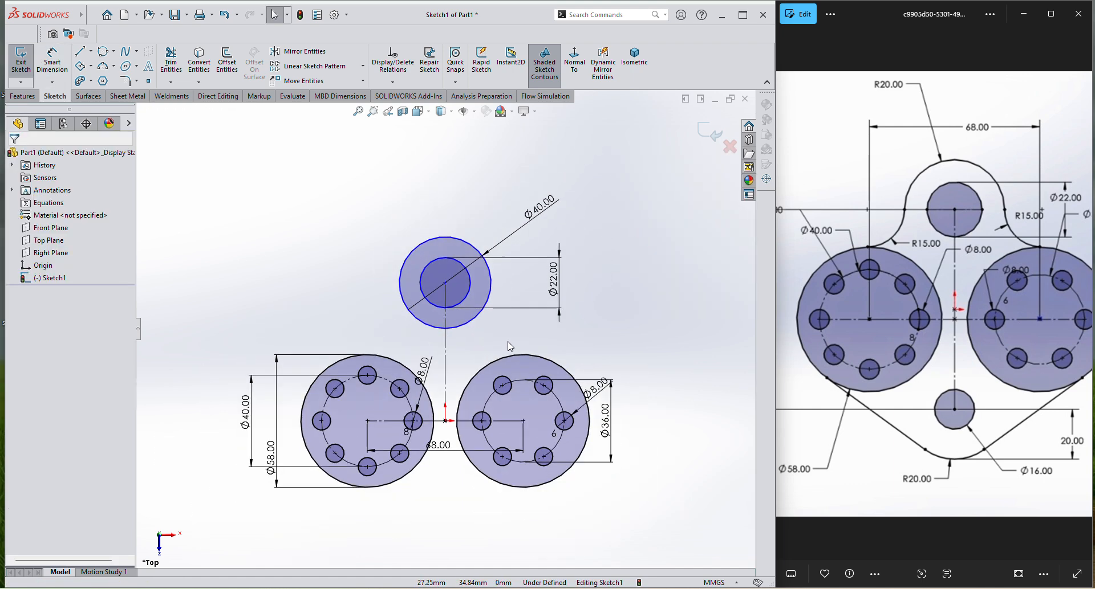
pyautogui.scroll(2, 511, 346)
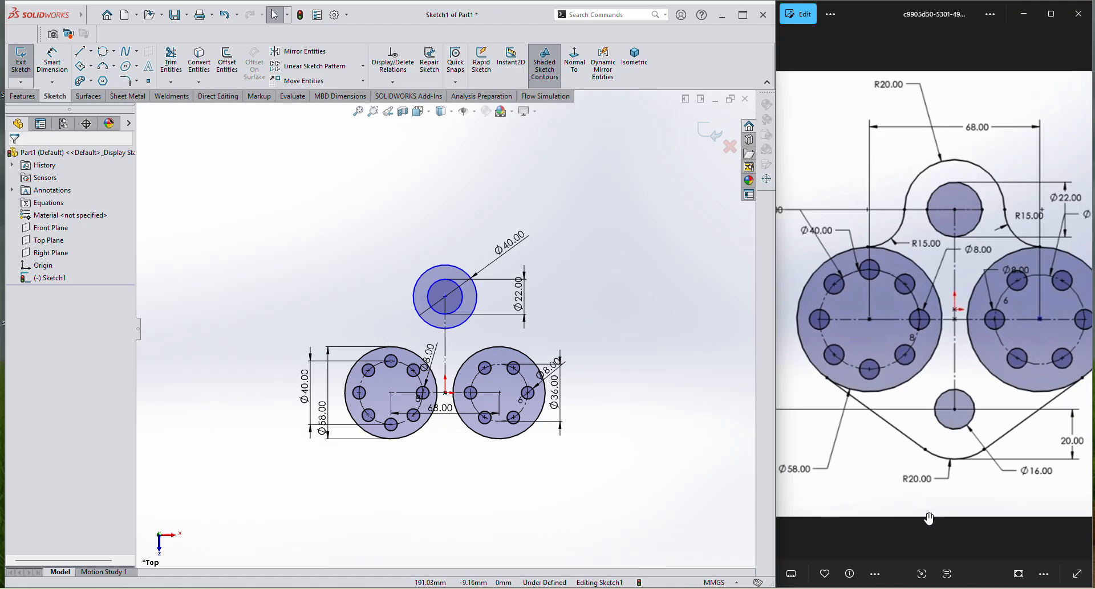
pyautogui.moveTo(929, 519)
pyautogui.mouseDown()
pyautogui.moveTo(908, 489)
pyautogui.moveTo(989, 487)
pyautogui.mouseUp()
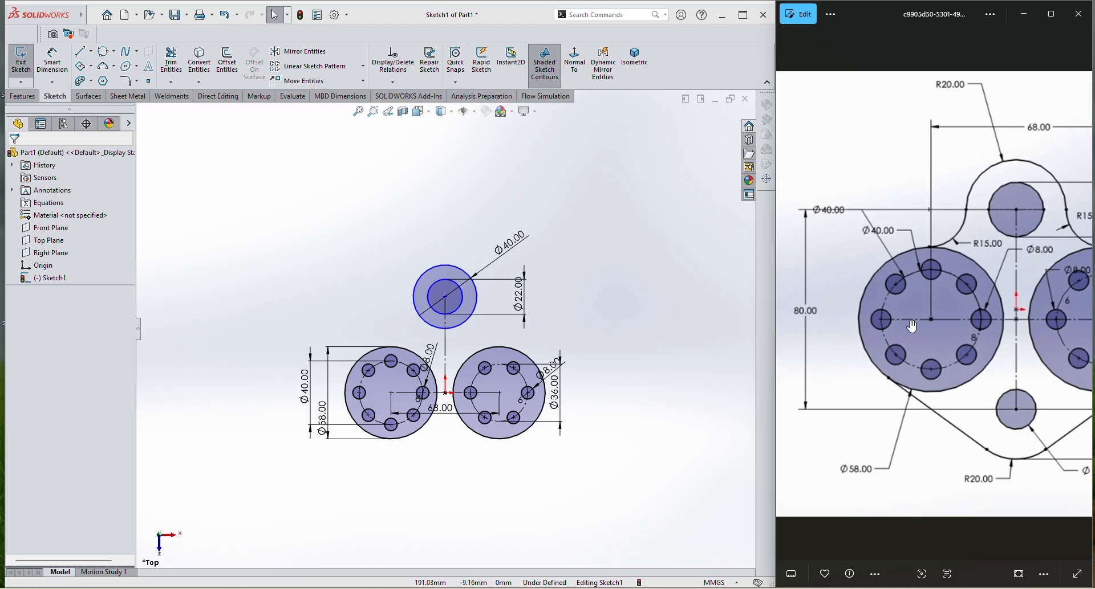
pyautogui.click(692, 334)
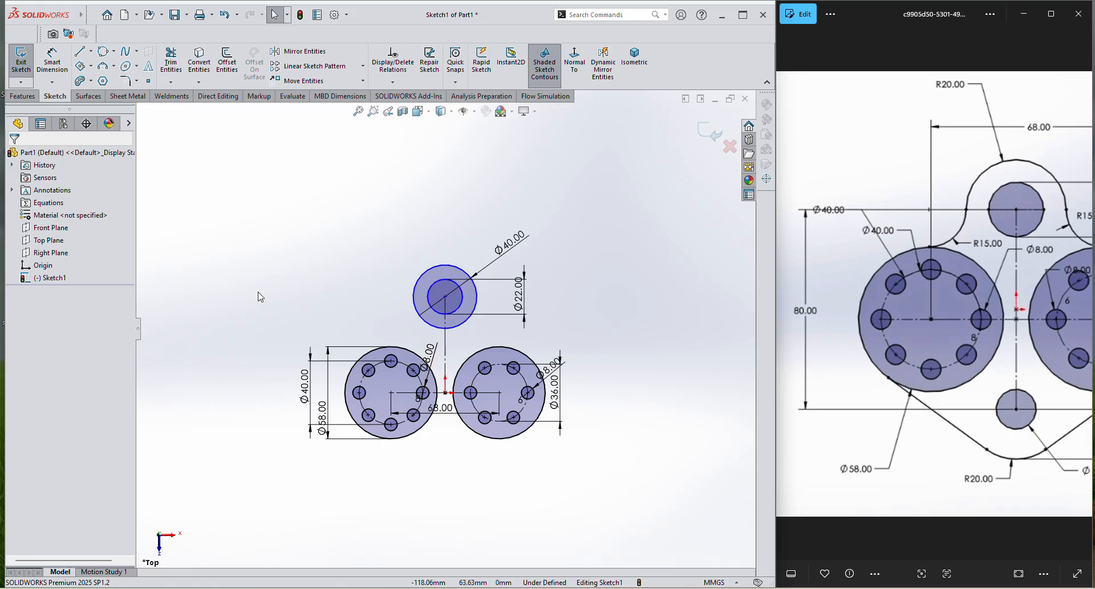
pyautogui.moveTo(259, 294); pyautogui.dragTo(274, 158, button='right')
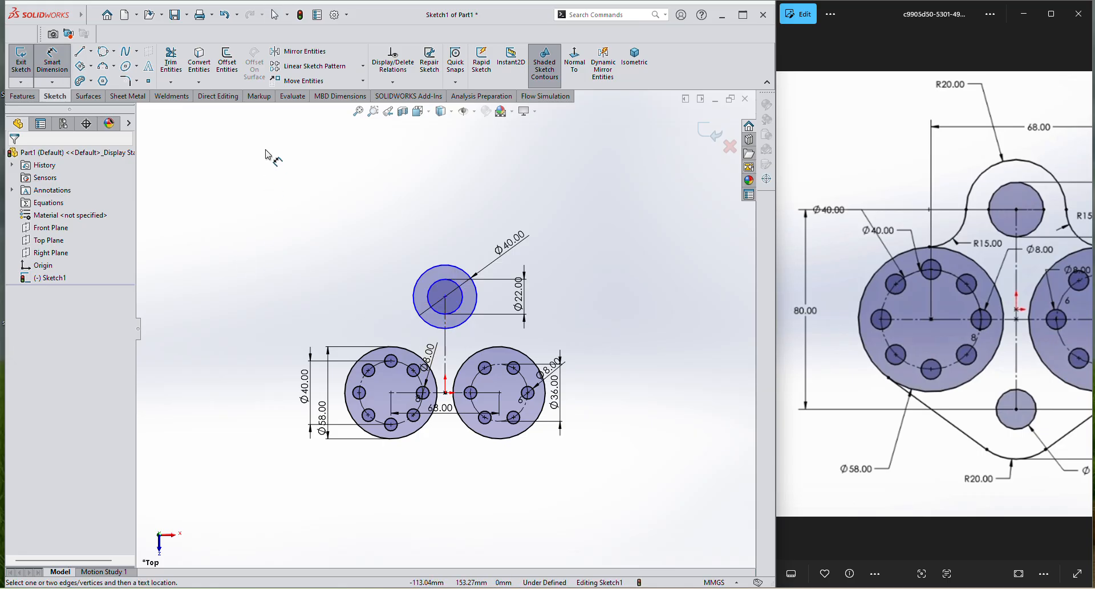
pyautogui.click(425, 322)
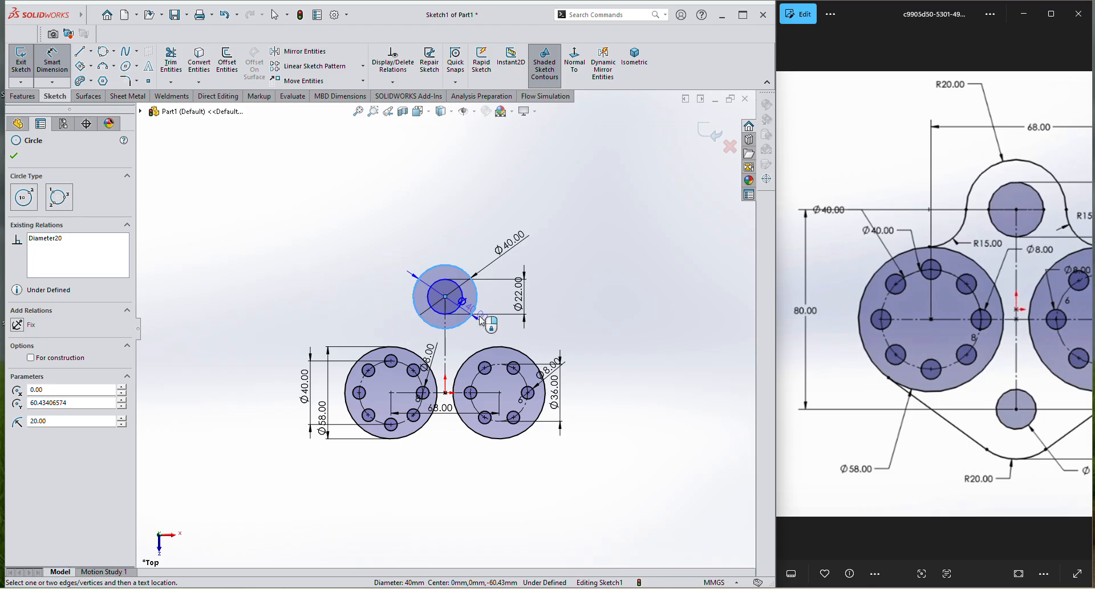
pyautogui.scroll(-5, 488, 314)
pyautogui.scroll(3, 446, 331)
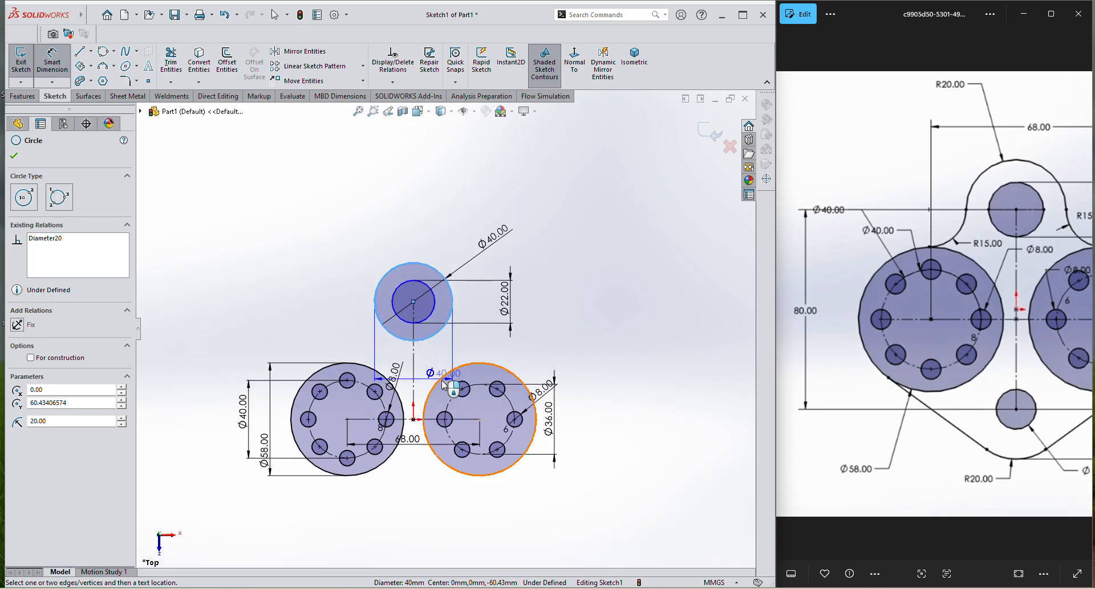
pyautogui.scroll(-3, 431, 439)
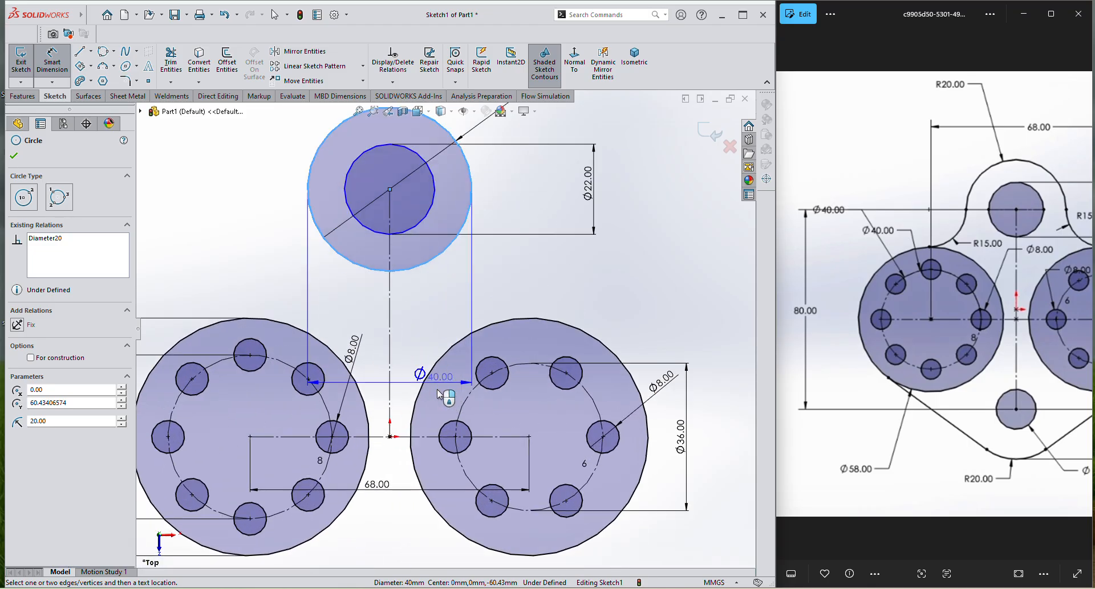
pyautogui.click(423, 439)
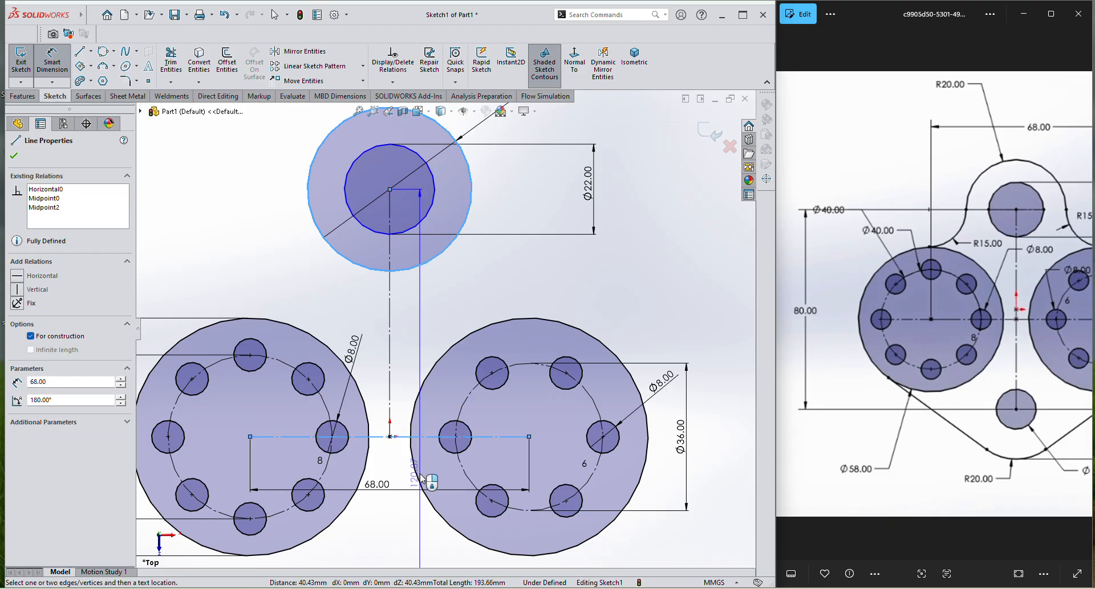
pyautogui.scroll(3, 434, 365)
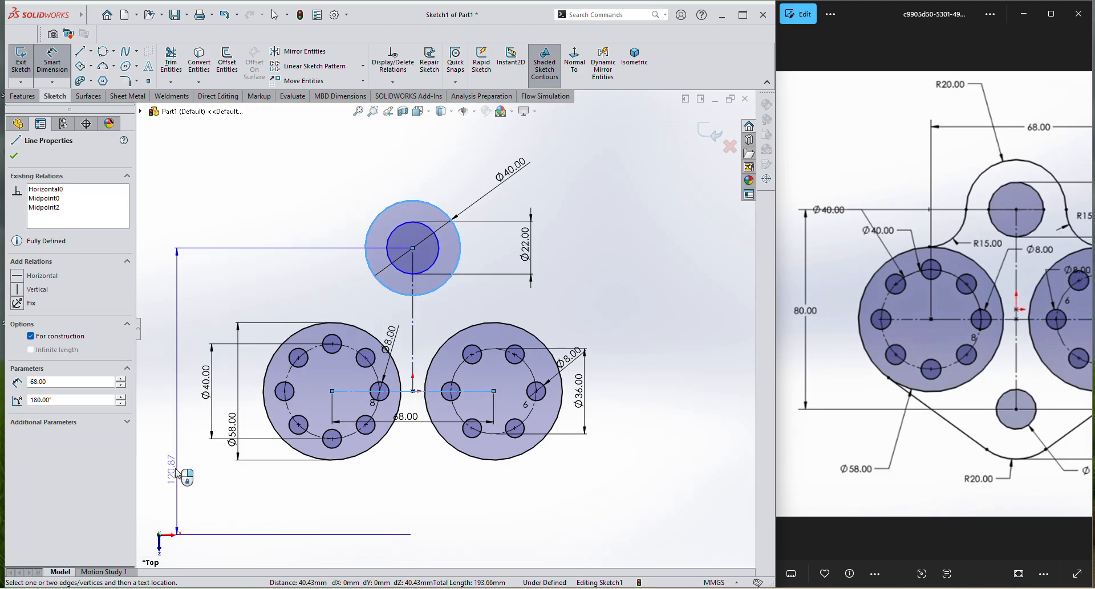
pyautogui.click(164, 416)
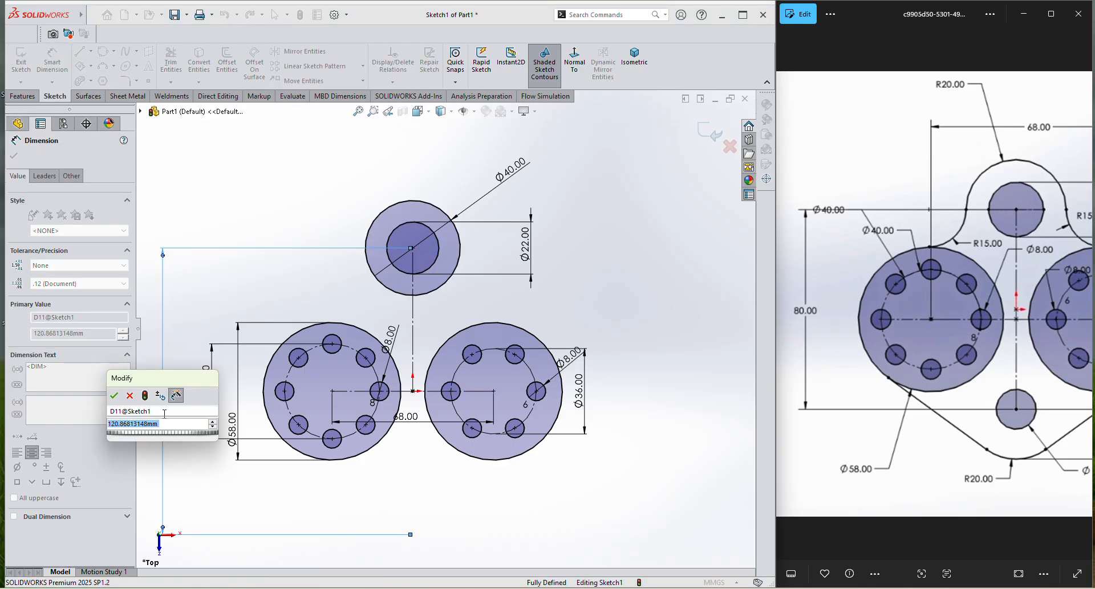
pyautogui.write('80')
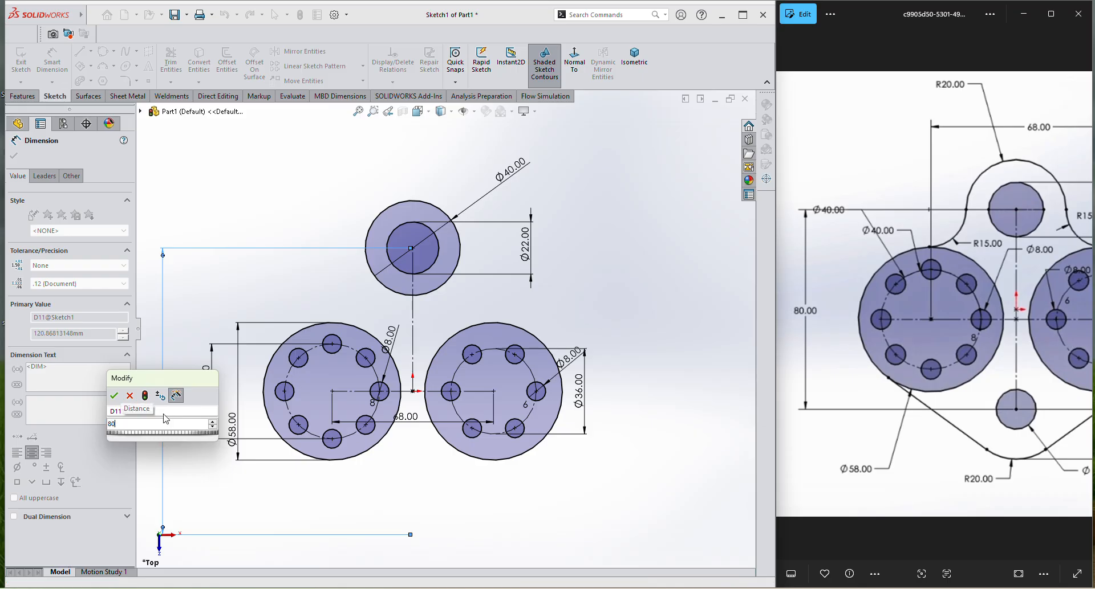
pyautogui.press('Return')
pyautogui.rightClick(271, 199)
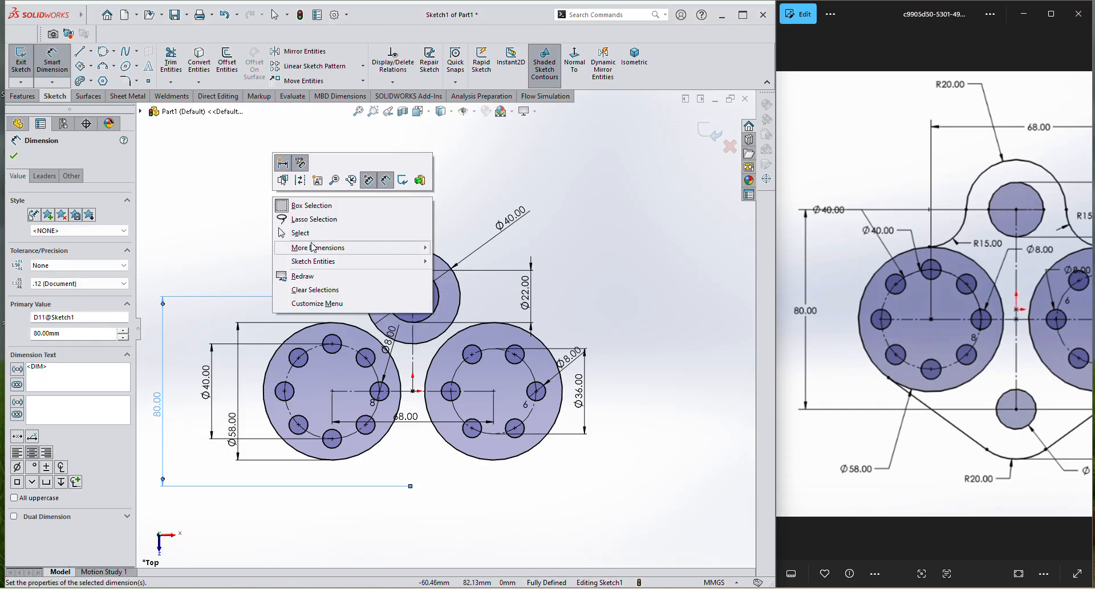
pyautogui.click(317, 254)
pyautogui.press('z')
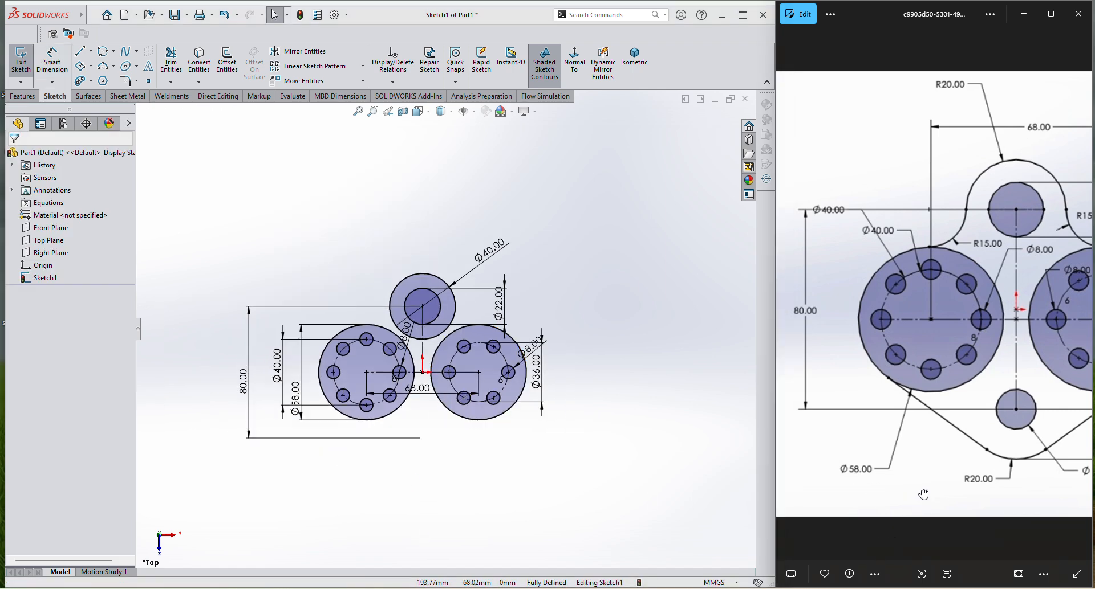
# Step: Draw two concentric circles, about 36 mm and 58 mm in diameter, centered about 36 mm directly below the origin
pyautogui.moveTo(923, 496); pyautogui.dragTo(831, 494)
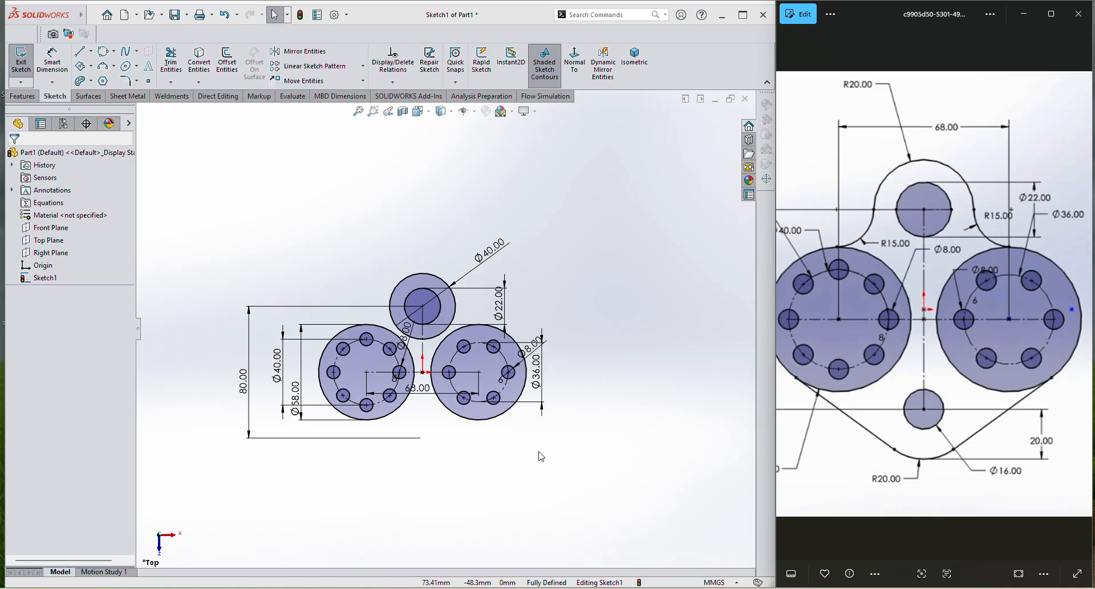
pyautogui.scroll(-2, 422, 359)
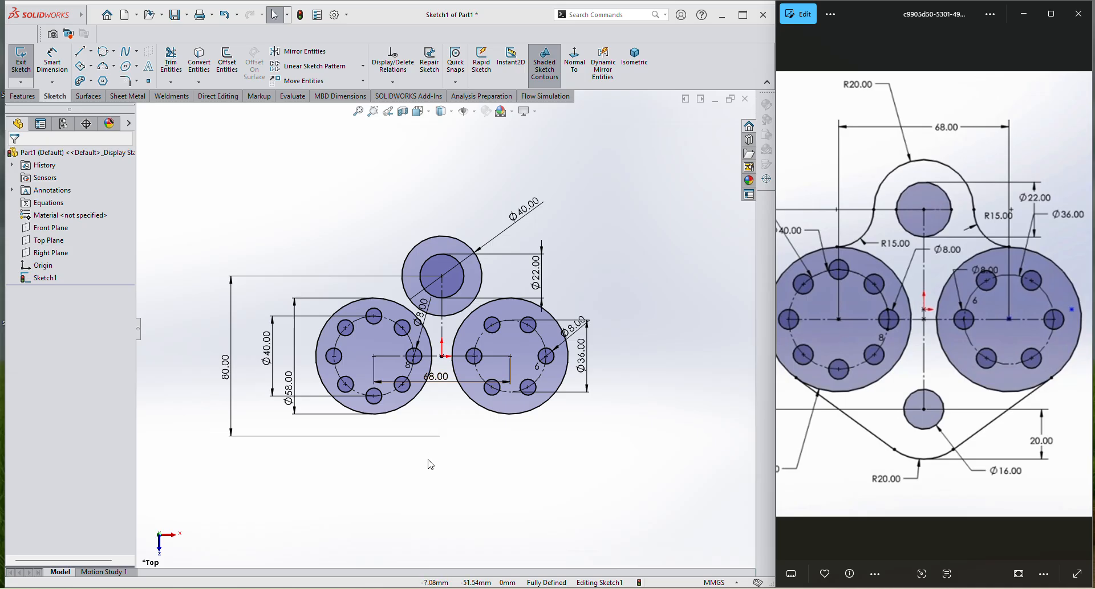
pyautogui.press('c')
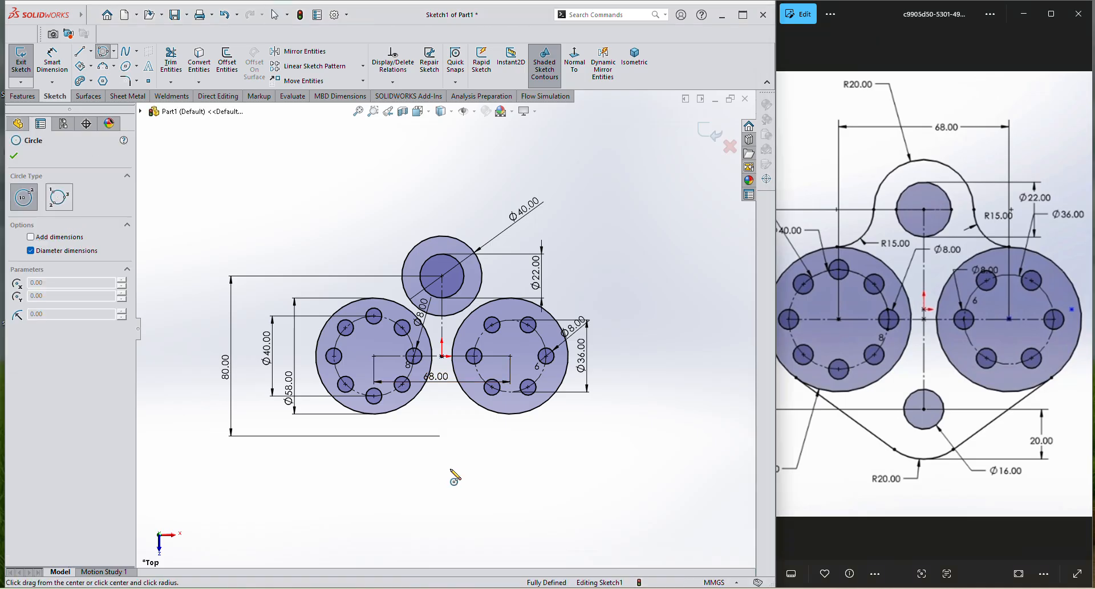
pyautogui.click(441, 429)
pyautogui.click(458, 463)
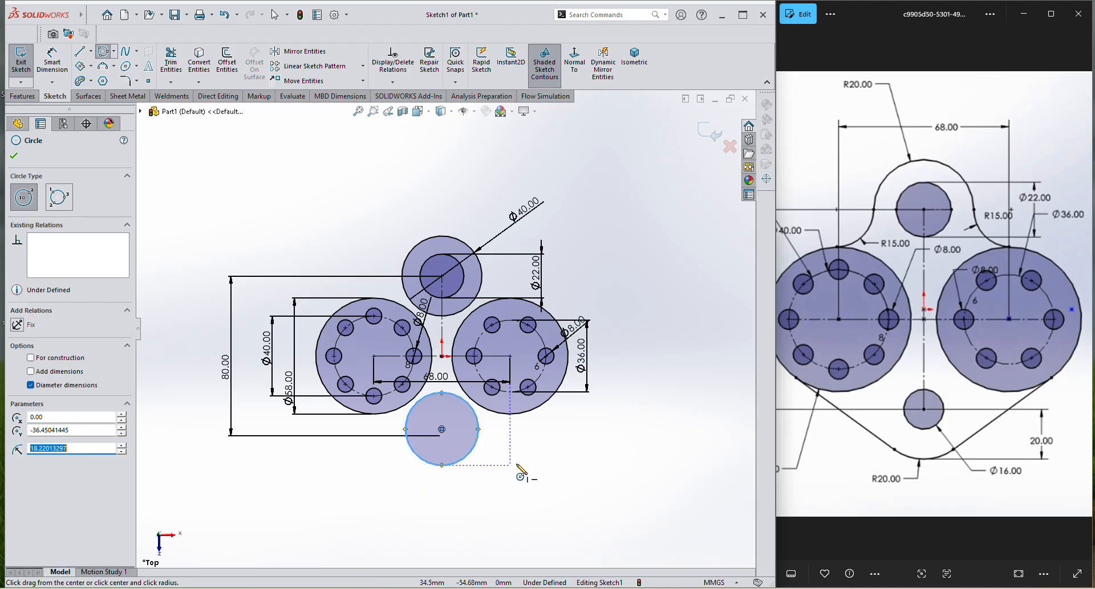
pyautogui.click(442, 430)
pyautogui.click(463, 483)
pyautogui.rightClick(495, 459)
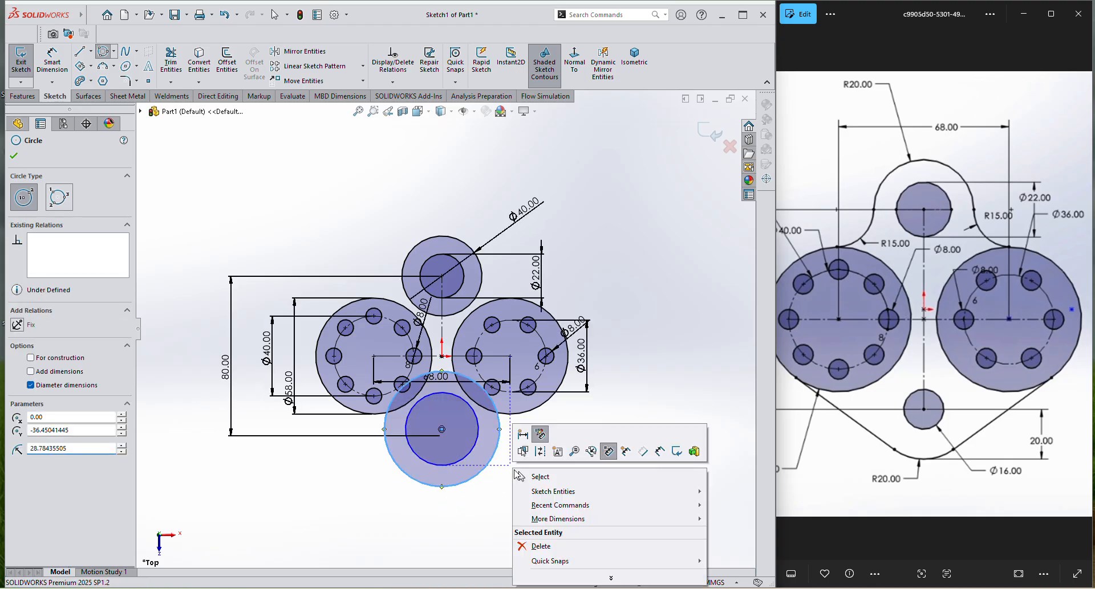
pyautogui.click(516, 469)
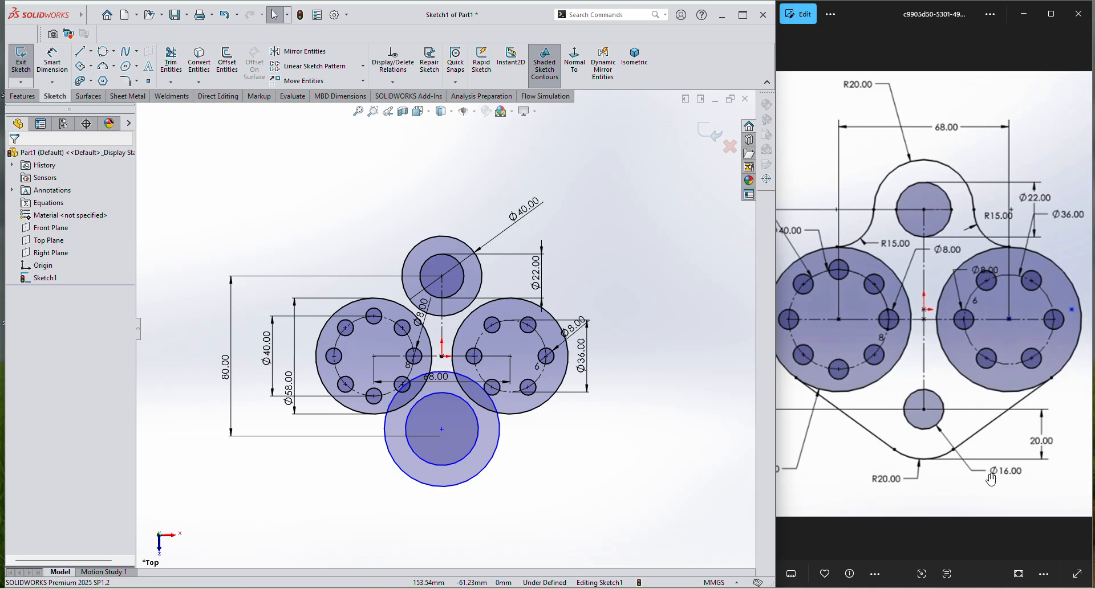
# Step: Dimension the inner of the two lower concentric circles with a diameter of 16 mm
pyautogui.press('d')
pyautogui.click(469, 455)
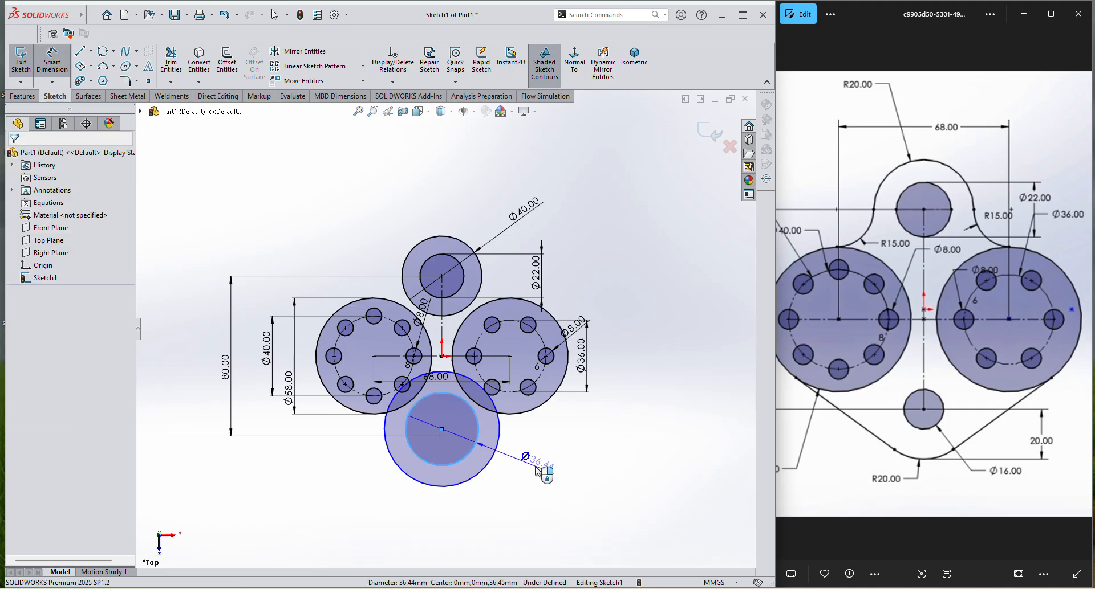
pyautogui.click(538, 473)
pyautogui.write('16')
pyautogui.press('Return')
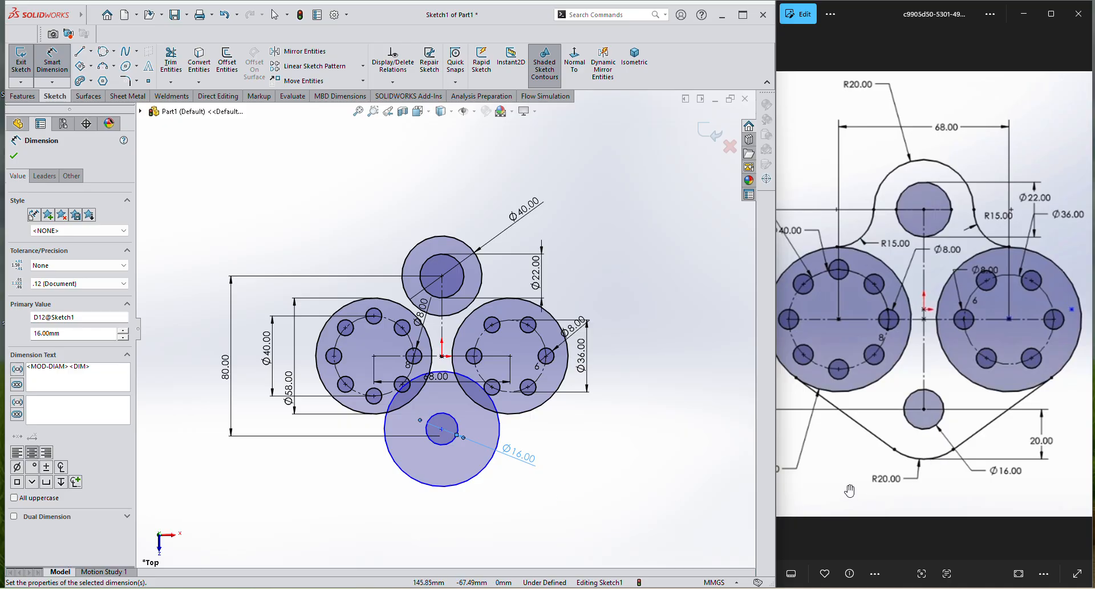
# Step: Dimension the outer of the two lower concentric circles with a diameter of 40 mm
pyautogui.click(483, 472)
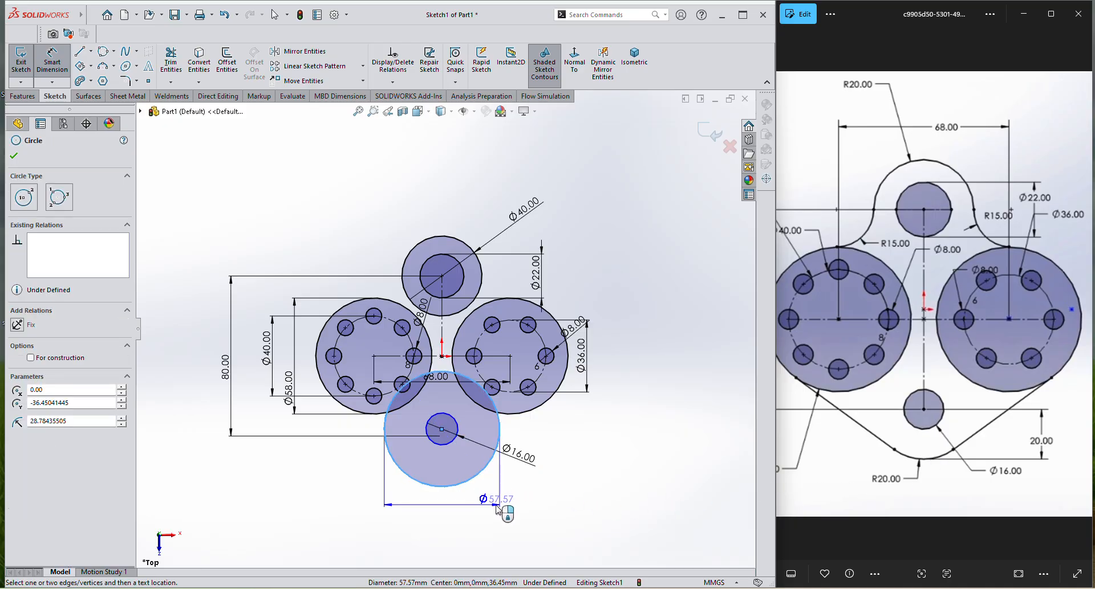
pyautogui.click(487, 510)
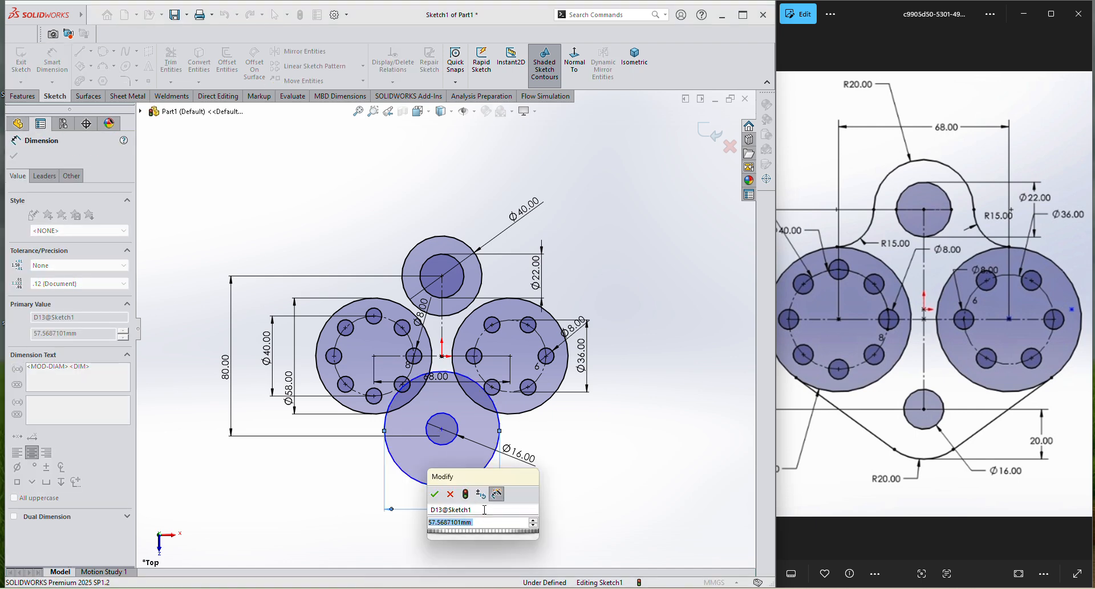
pyautogui.write('40')
pyautogui.press('Return')
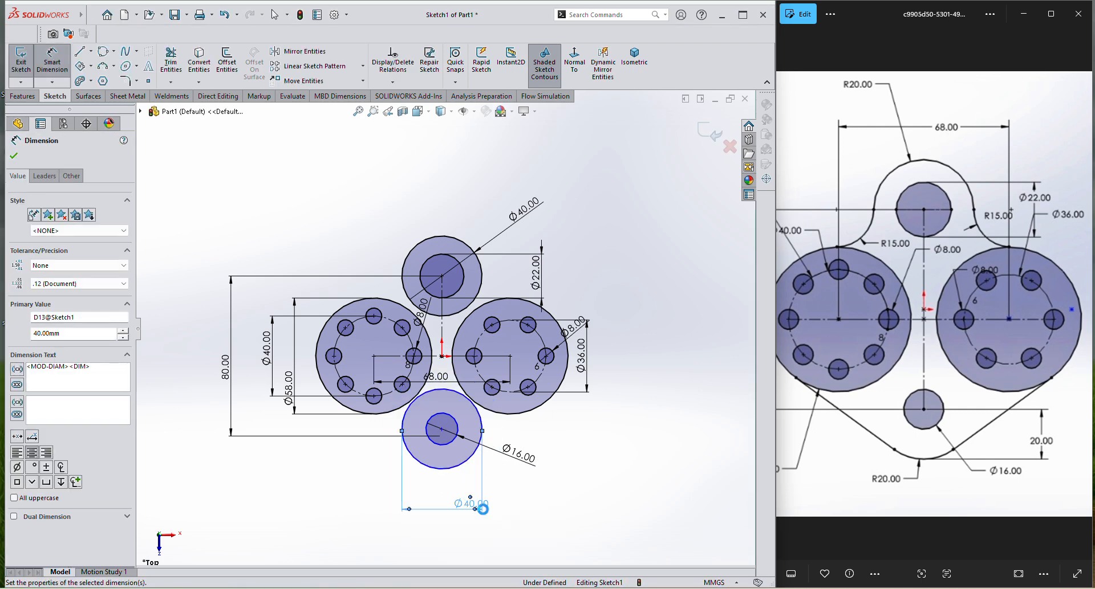
pyautogui.rightClick(527, 504)
pyautogui.click(550, 535)
pyautogui.scroll(2, 507, 468)
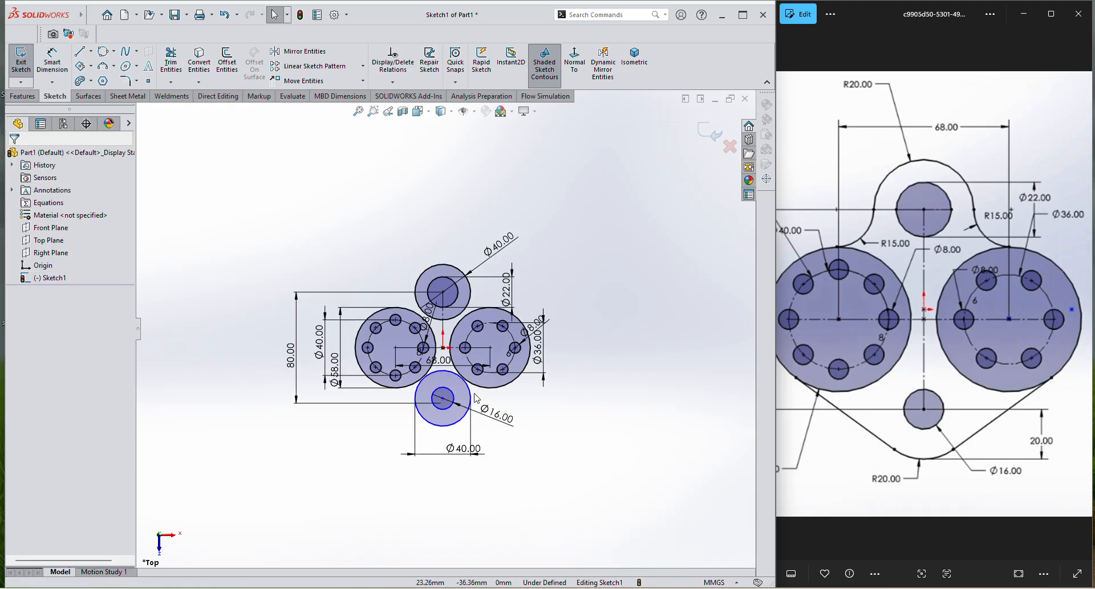
# Step: Shift the lower concentric circles slightly downward and draw a vertical construction line from the origin to their center
pyautogui.scroll(-4, 468, 392)
pyautogui.moveTo(413, 408)
pyautogui.mouseDown()
pyautogui.moveTo(413, 433)
pyautogui.moveTo(412, 422)
pyautogui.mouseUp()
pyautogui.click(557, 502)
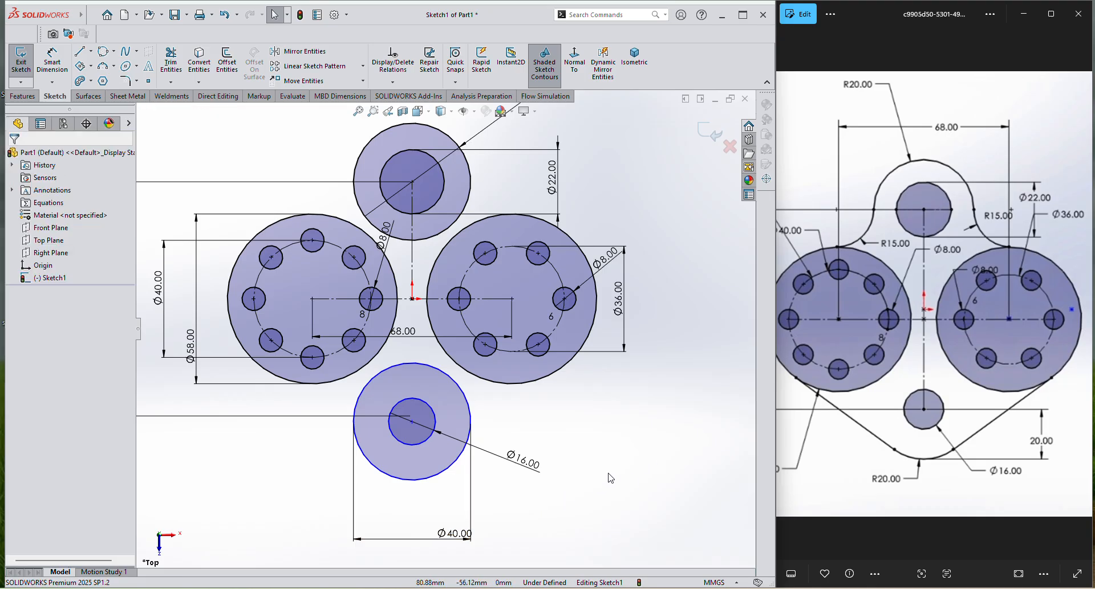
pyautogui.press('l')
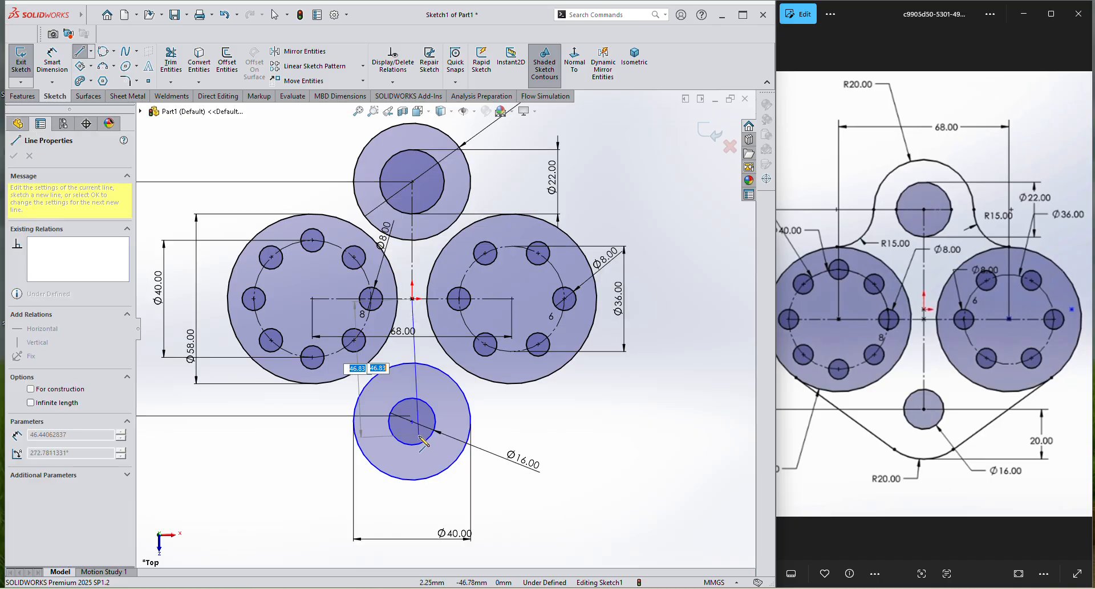
pyautogui.click(411, 422)
pyautogui.rightClick(519, 410)
pyautogui.click(526, 419)
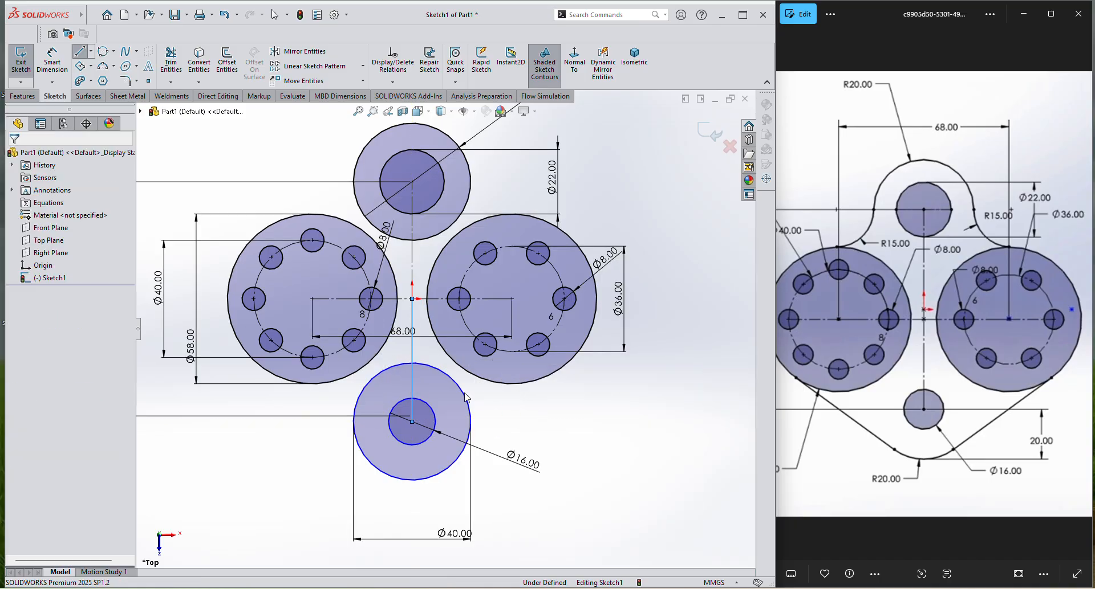
pyautogui.rightClick(412, 354)
pyautogui.click(439, 336)
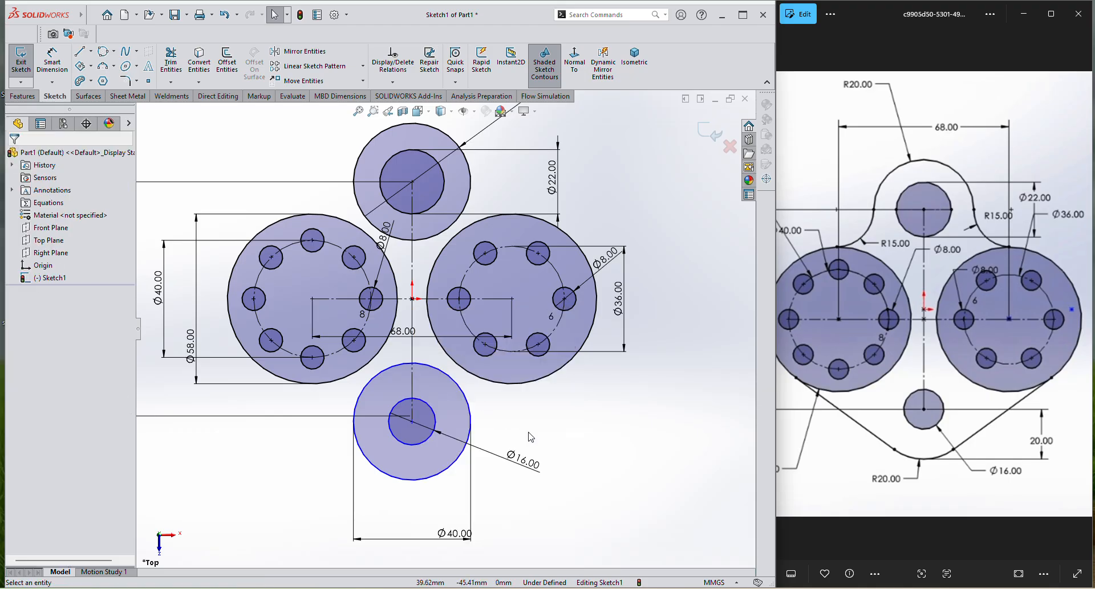
# Step: Delete the inner 16 mm lower circle together with its diameter dimension
pyautogui.scroll(4, 533, 422)
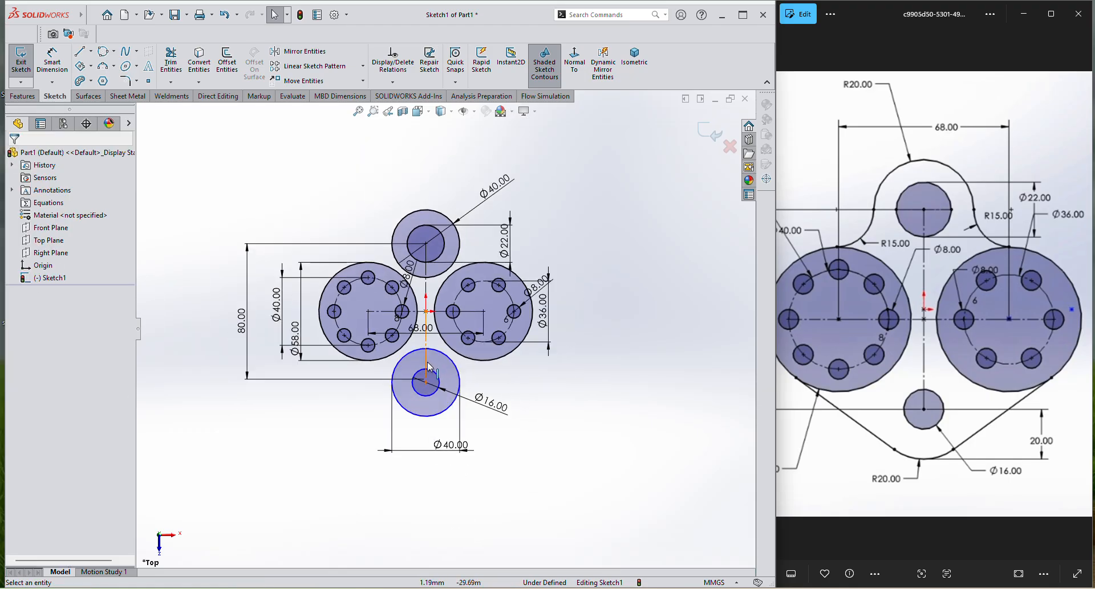
pyautogui.scroll(-3, 418, 367)
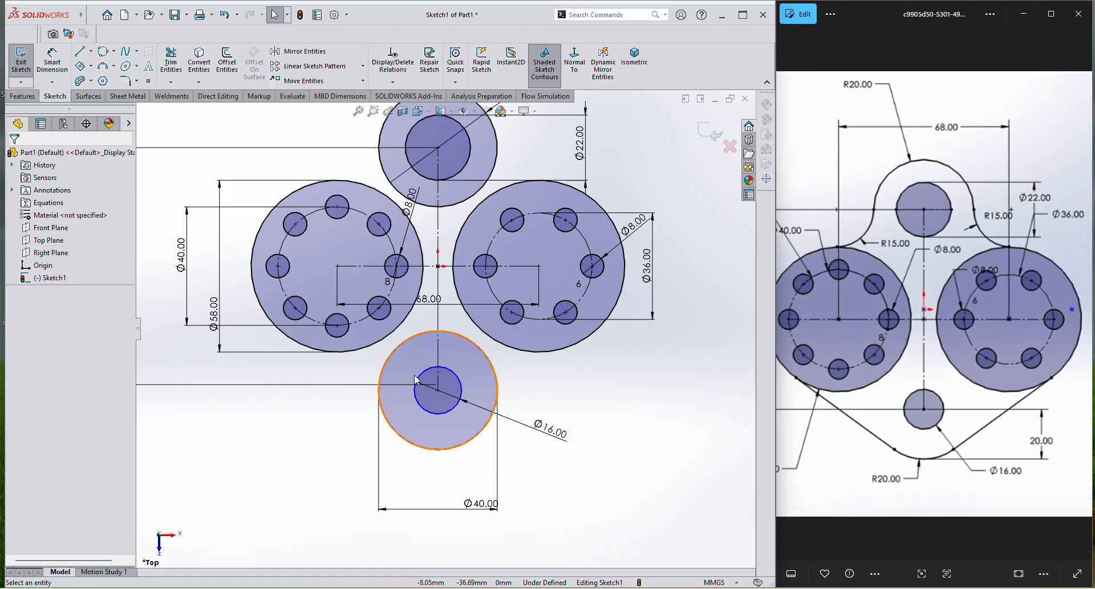
pyautogui.scroll(4, 417, 381)
pyautogui.scroll(-3, 437, 344)
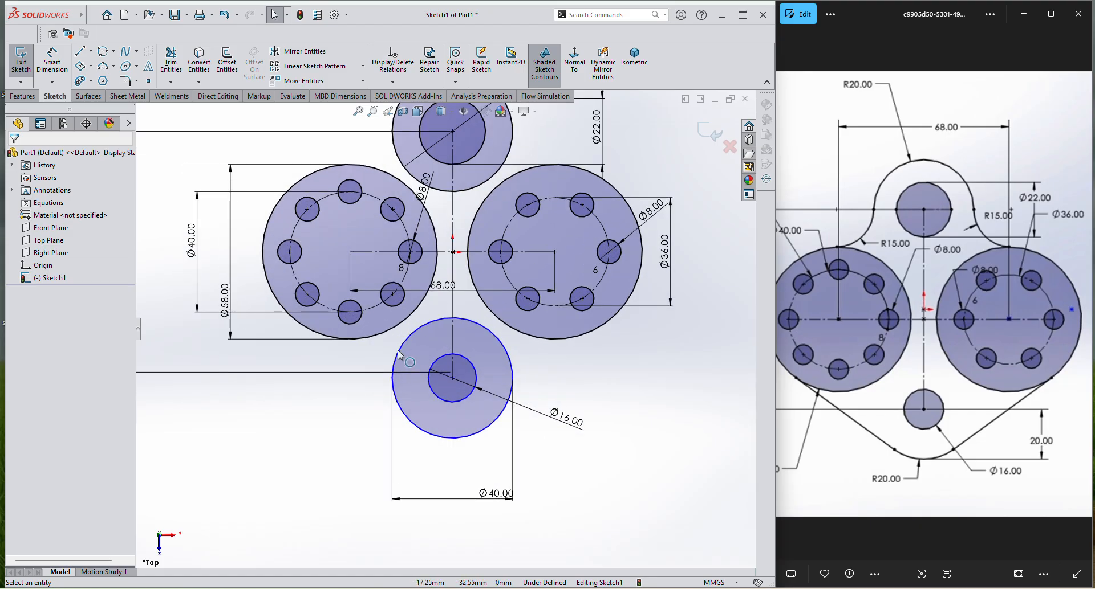
pyautogui.moveTo(358, 347); pyautogui.dragTo(576, 475)
pyautogui.press('Delete')
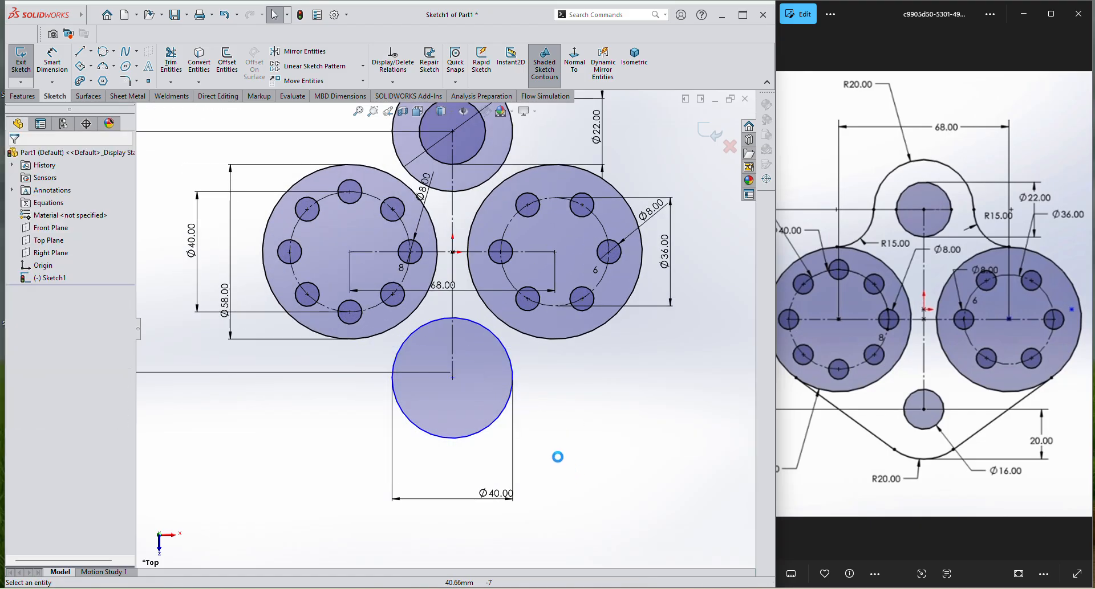
# Step: Delete the remaining 40 mm circle at the lower end of the vertical centerline
pyautogui.click(464, 392)
pyautogui.press('Delete')
pyautogui.scroll(4, 466, 397)
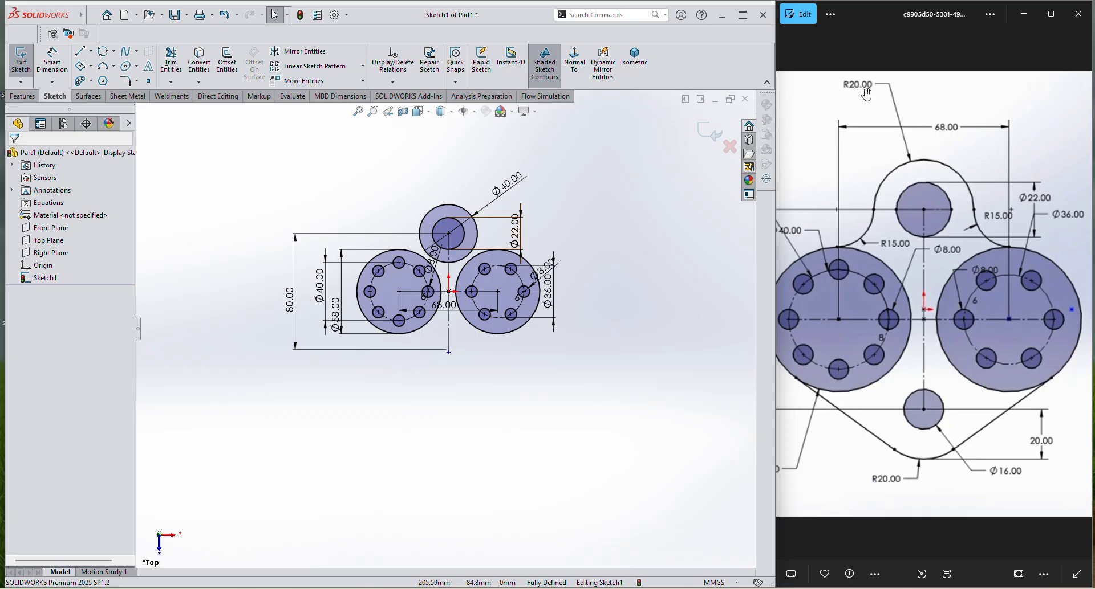
# Step: Mirror the upper 40 mm circle about the horizontal centerline between the two large circles
pyautogui.scroll(5, 459, 198)
pyautogui.click(450, 216)
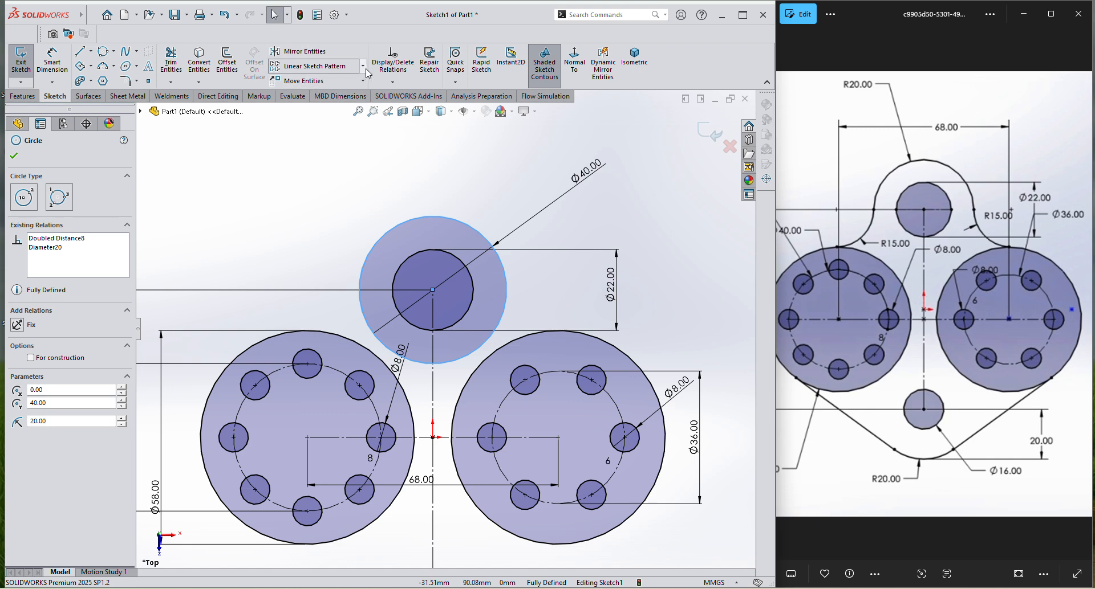
pyautogui.click(304, 51)
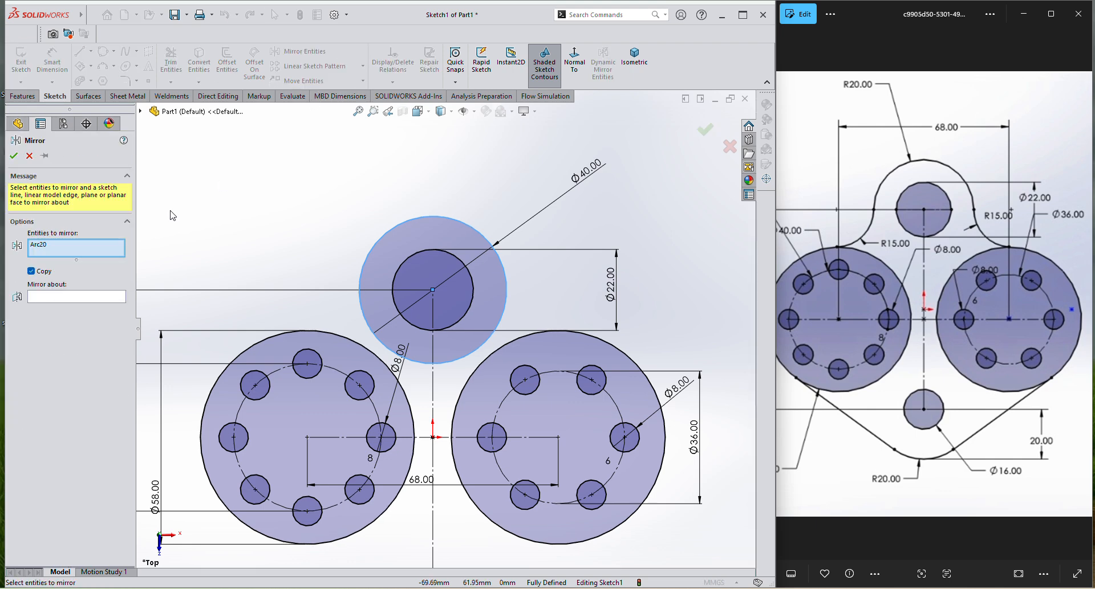
pyautogui.click(71, 301)
pyautogui.click(426, 438)
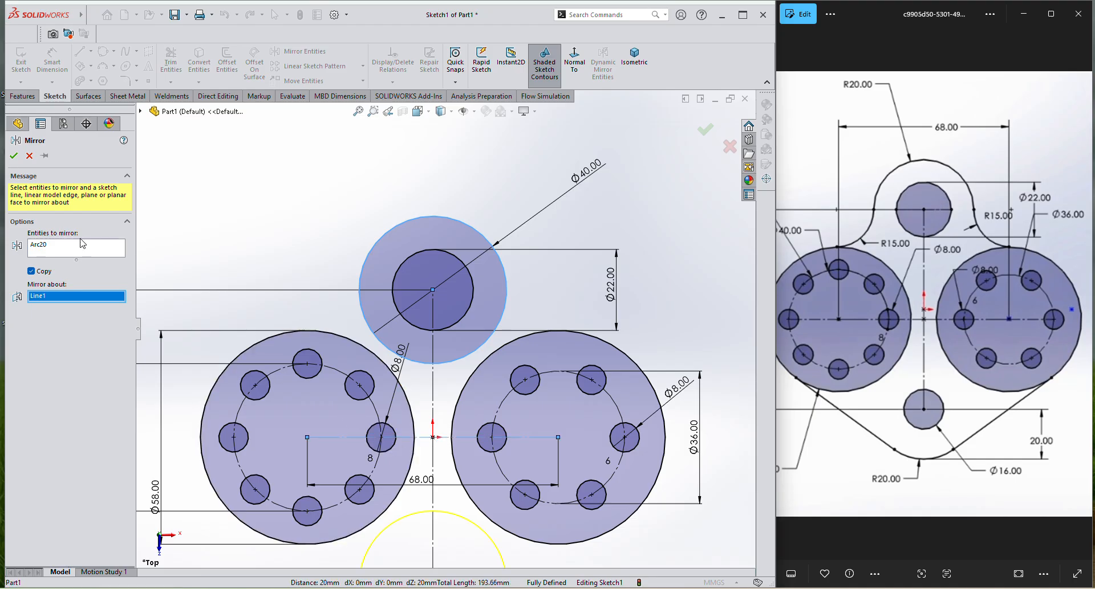
pyautogui.click(12, 155)
pyautogui.press('f')
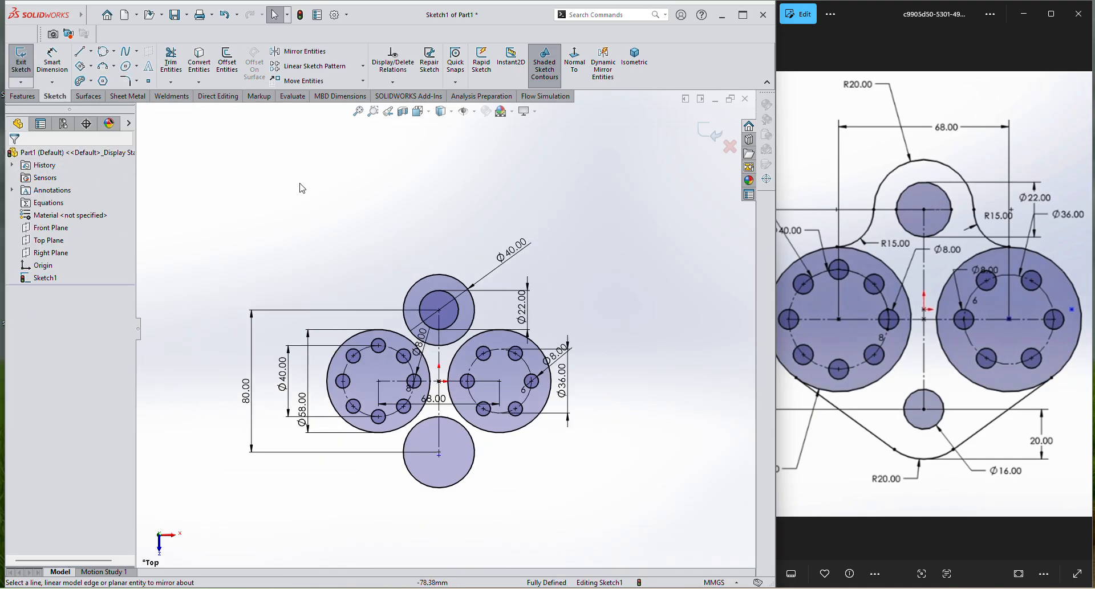
# Step: Sketch a circle about 18 mm in diameter concentric with the mirrored lower circle
pyautogui.scroll(-4, 456, 467)
pyautogui.scroll(4, 455, 467)
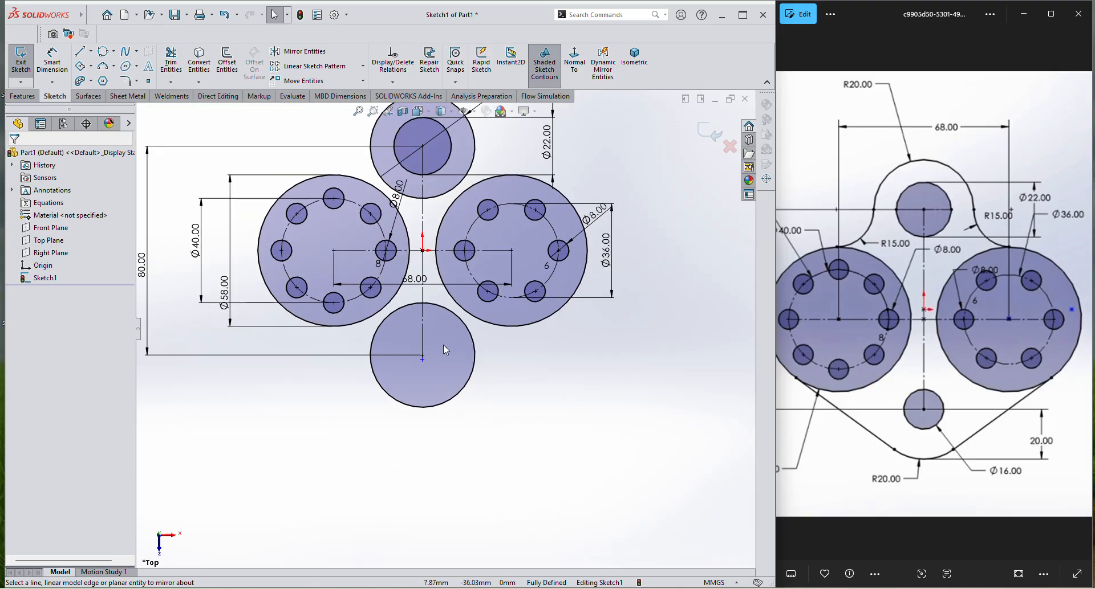
pyautogui.scroll(-2, 434, 359)
pyautogui.moveTo(415, 365)
pyautogui.mouseDown()
pyautogui.moveTo(418, 333)
pyautogui.moveTo(423, 361)
pyautogui.mouseUp()
pyautogui.scroll(4, 525, 386)
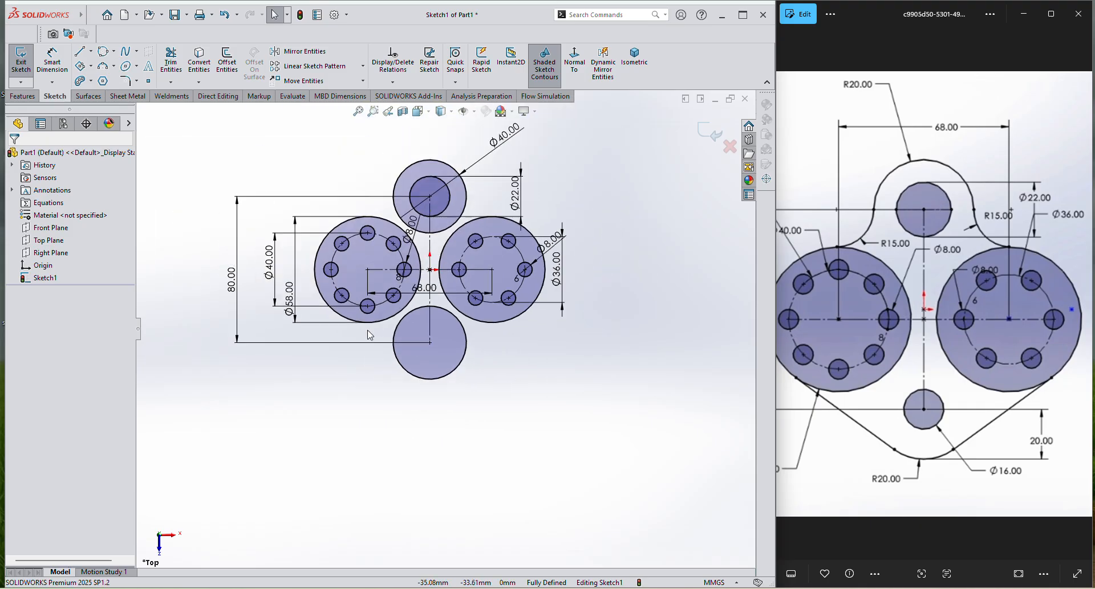
pyautogui.scroll(-2, 388, 321)
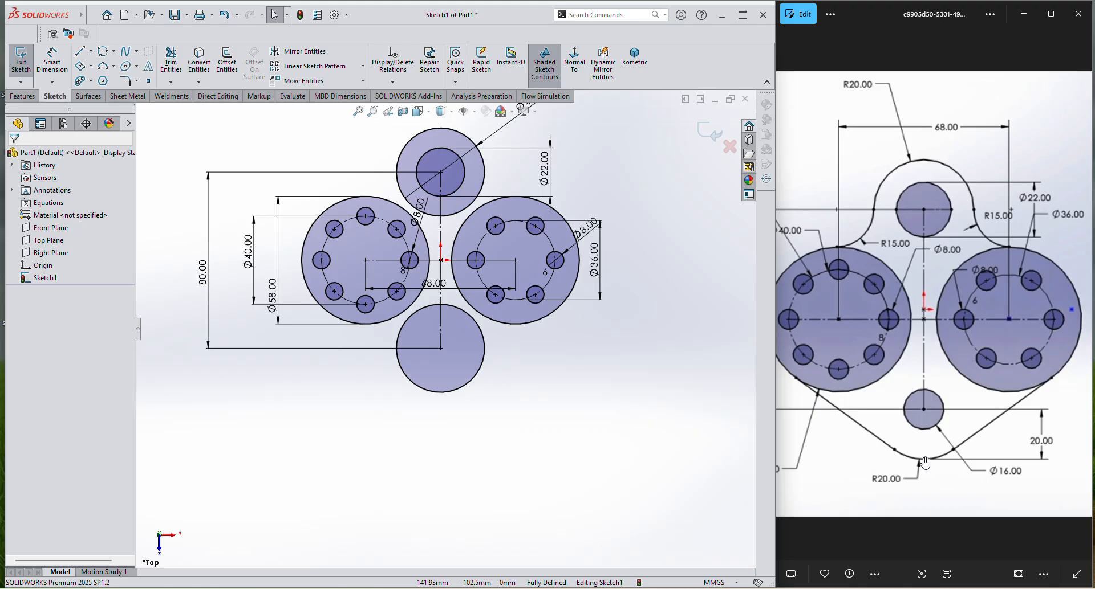
pyautogui.moveTo(488, 433); pyautogui.dragTo(482, 394, button='right')
pyautogui.click(440, 349)
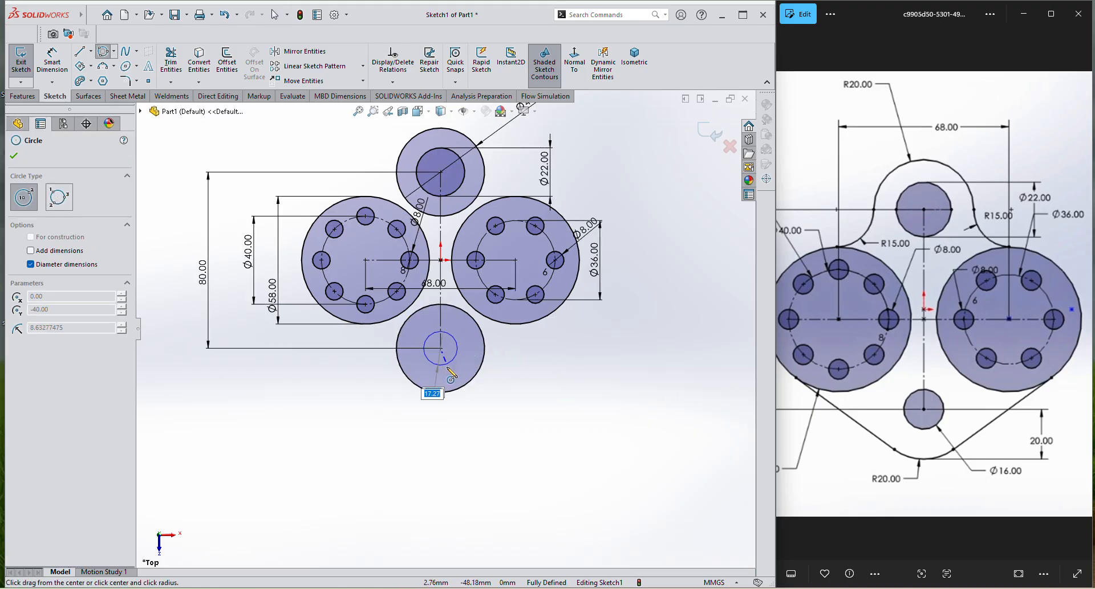
pyautogui.click(447, 368)
# Step: Dimension the inner lower circle with a diameter of 16 mm
pyautogui.moveTo(520, 450); pyautogui.dragTo(508, 408, button='right')
pyautogui.click(453, 365)
pyautogui.click(541, 390)
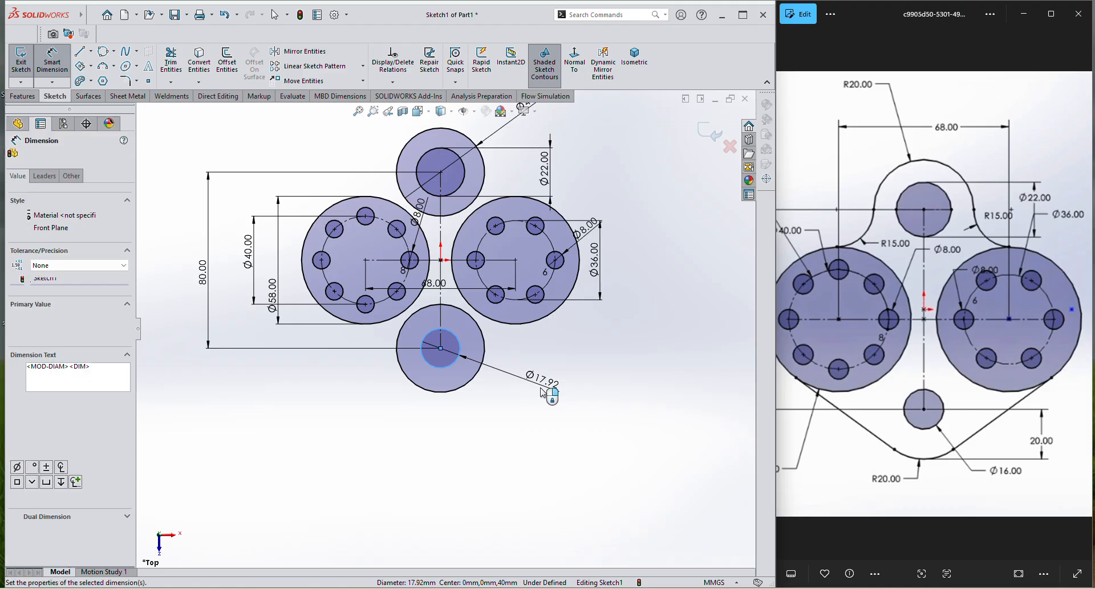
pyautogui.write('16')
pyautogui.press('Return')
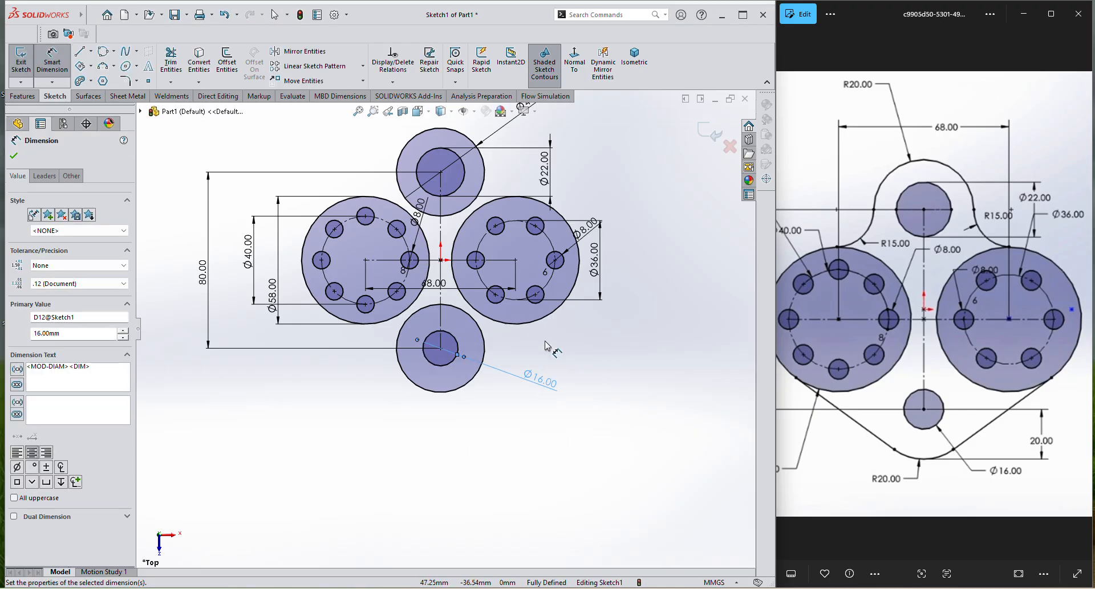
pyautogui.rightClick(545, 342)
pyautogui.click(574, 371)
# Step: Draw a three-point arc from the left quadrant of the upper 40 mm circle to the top quadrant of the left 58 mm circle
pyautogui.scroll(3, 490, 285)
pyautogui.scroll(-2, 413, 259)
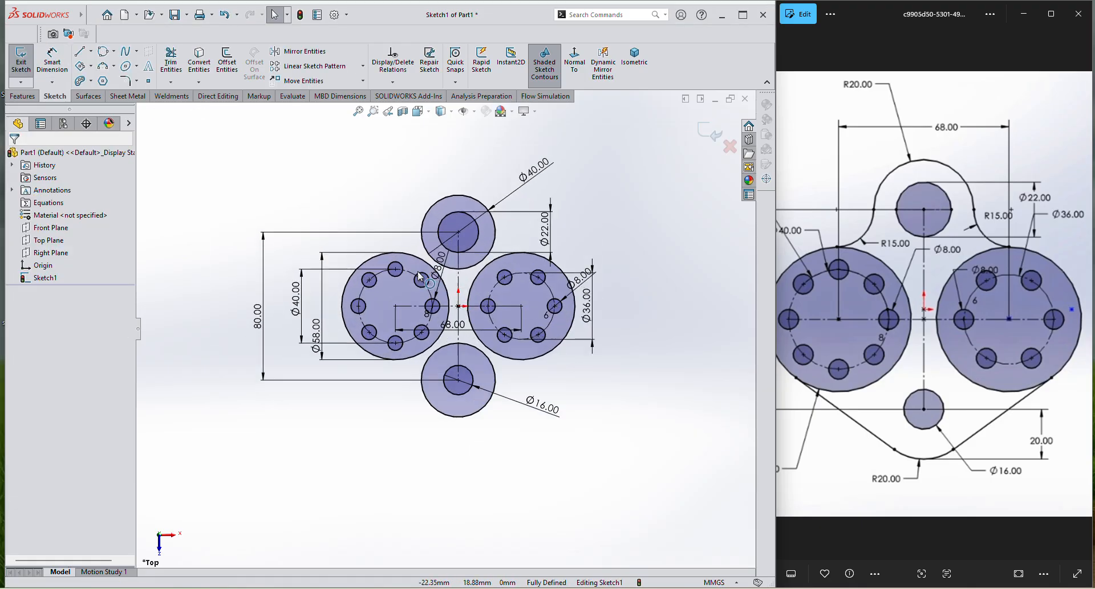
pyautogui.scroll(-2, 421, 278)
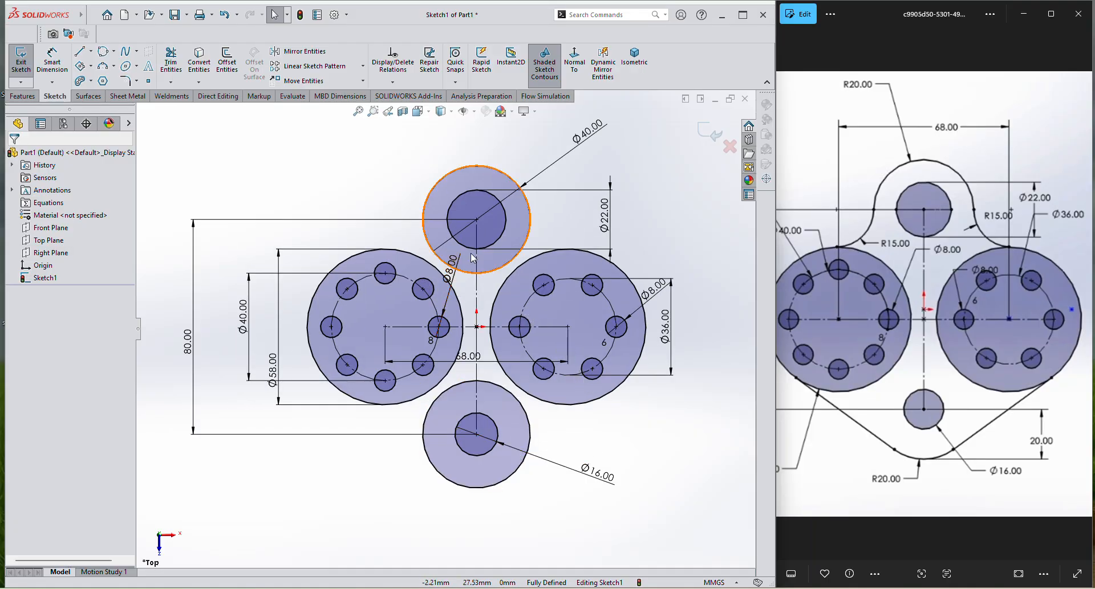
pyautogui.scroll(1, 866, 427)
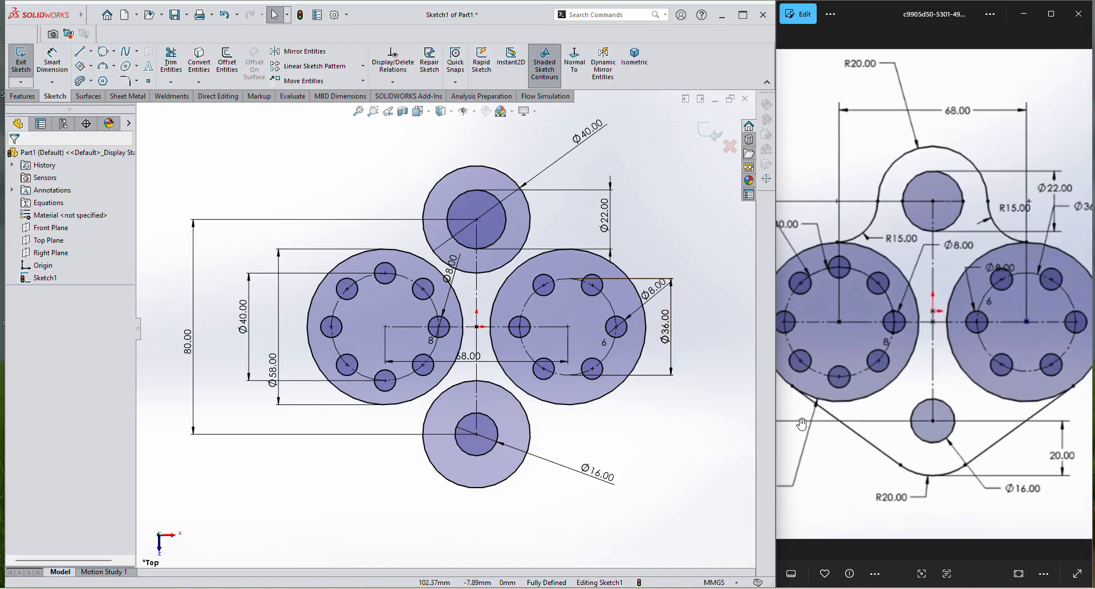
pyautogui.scroll(-1, 803, 418)
pyautogui.scroll(-2, 805, 416)
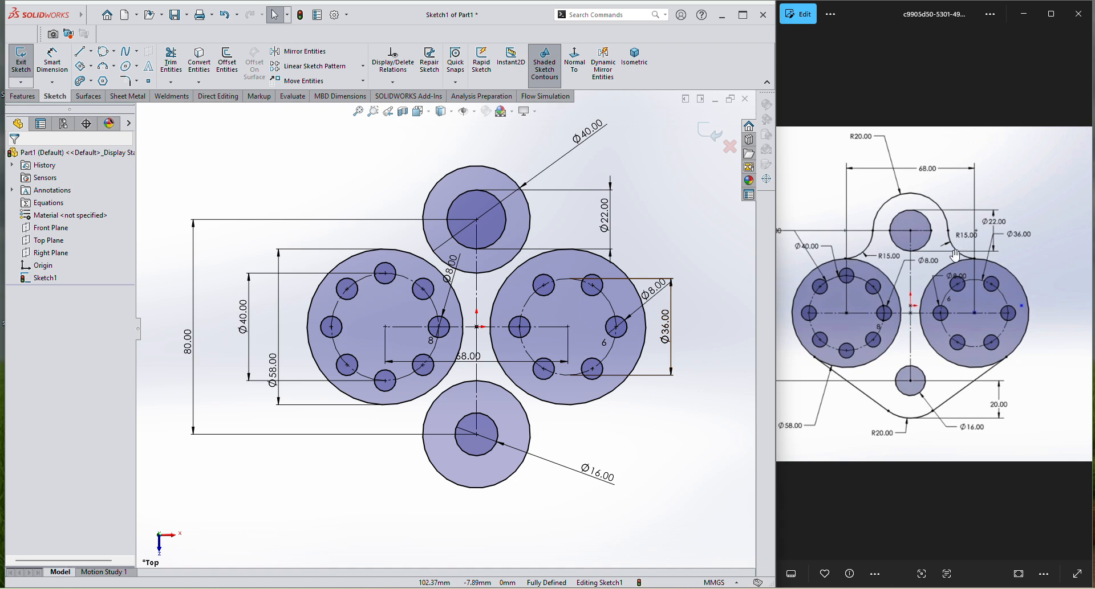
pyautogui.scroll(-3, 433, 269)
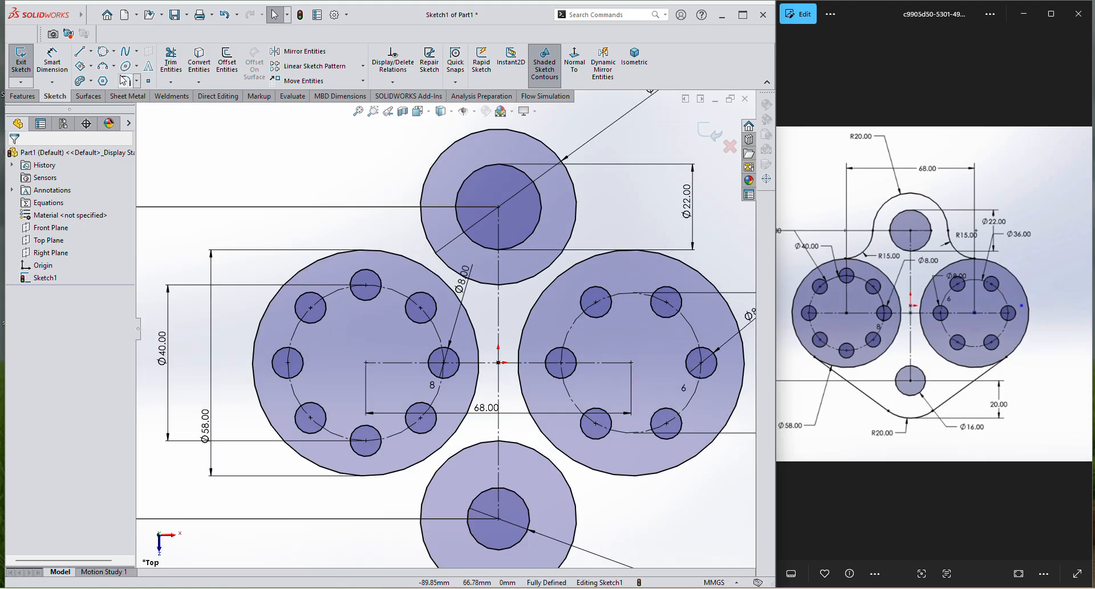
pyautogui.click(115, 67)
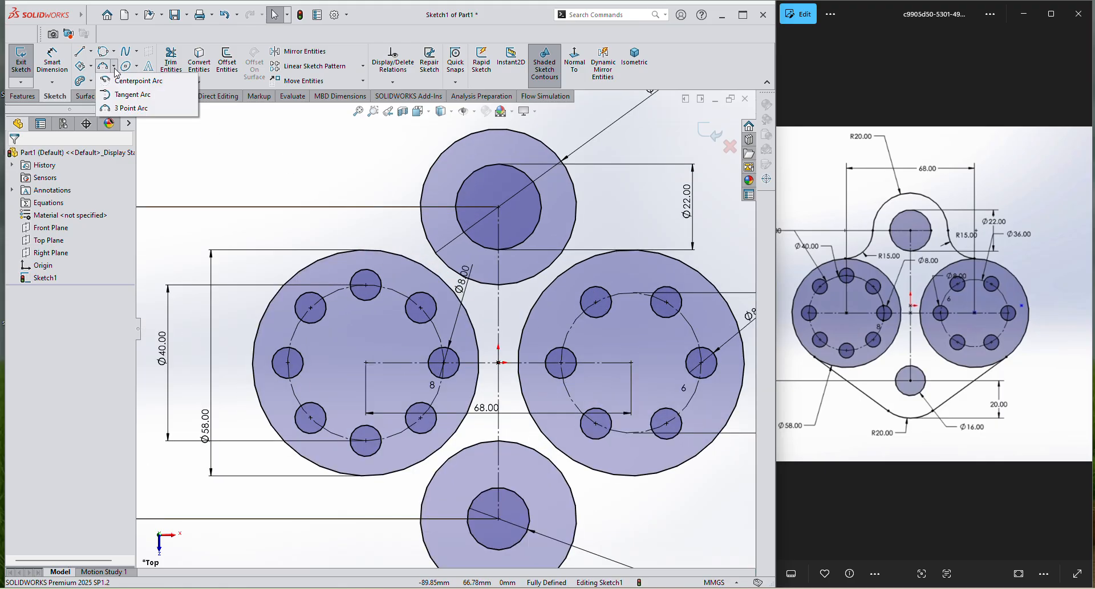
pyautogui.click(129, 108)
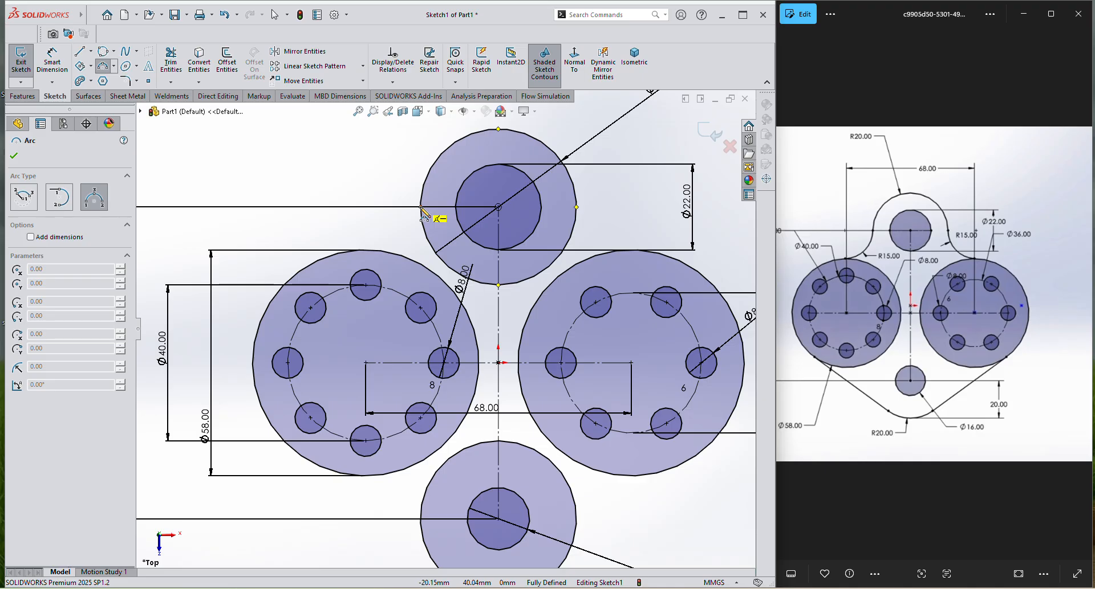
pyautogui.click(422, 208)
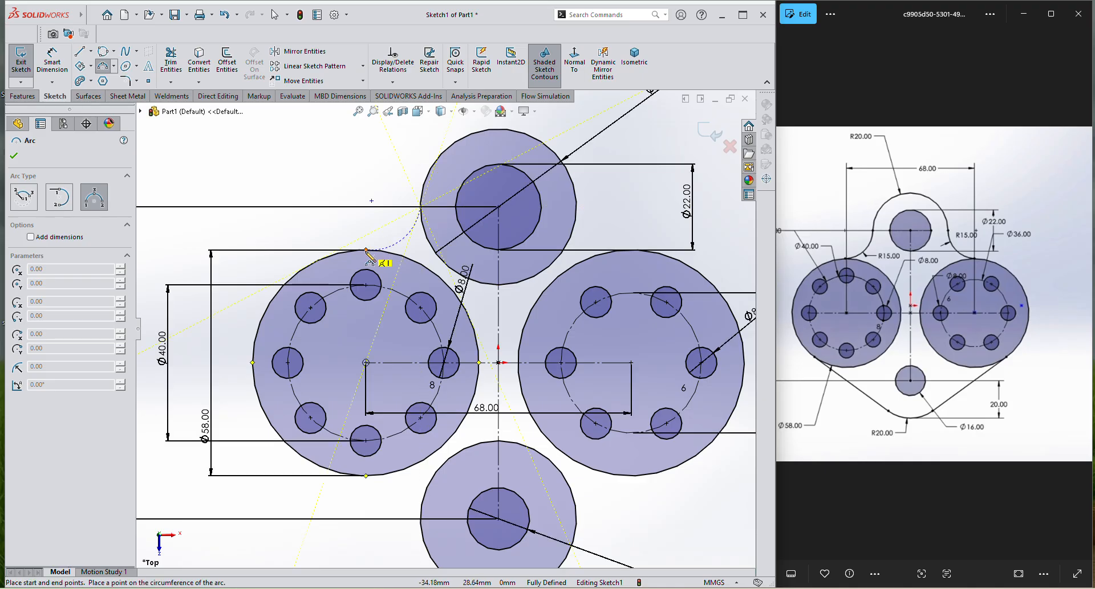
pyautogui.click(366, 250)
pyautogui.click(393, 244)
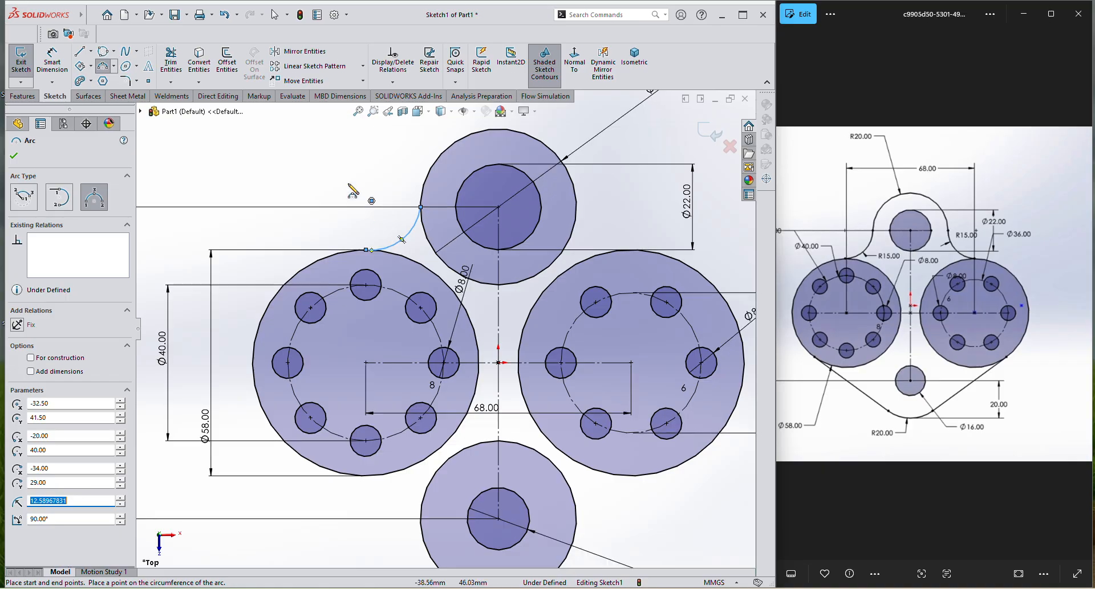
pyautogui.rightClick(344, 169)
pyautogui.click(365, 177)
# Step: Dimension the arc between the upper circle and the left large circle with a radius of 15 mm
pyautogui.scroll(-3, 390, 205)
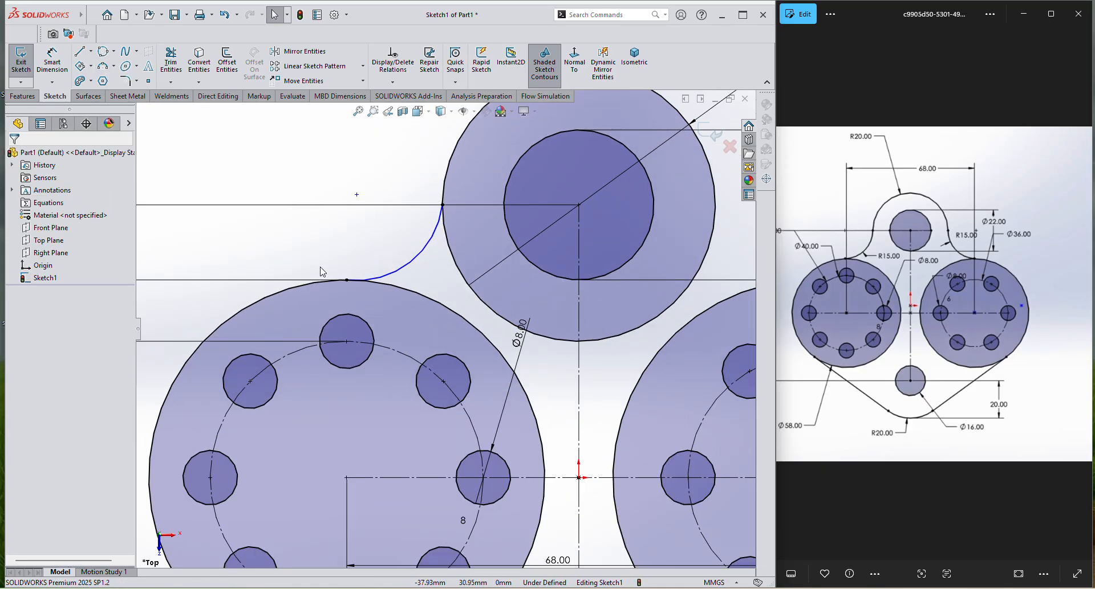
pyautogui.press('d')
pyautogui.click(420, 261)
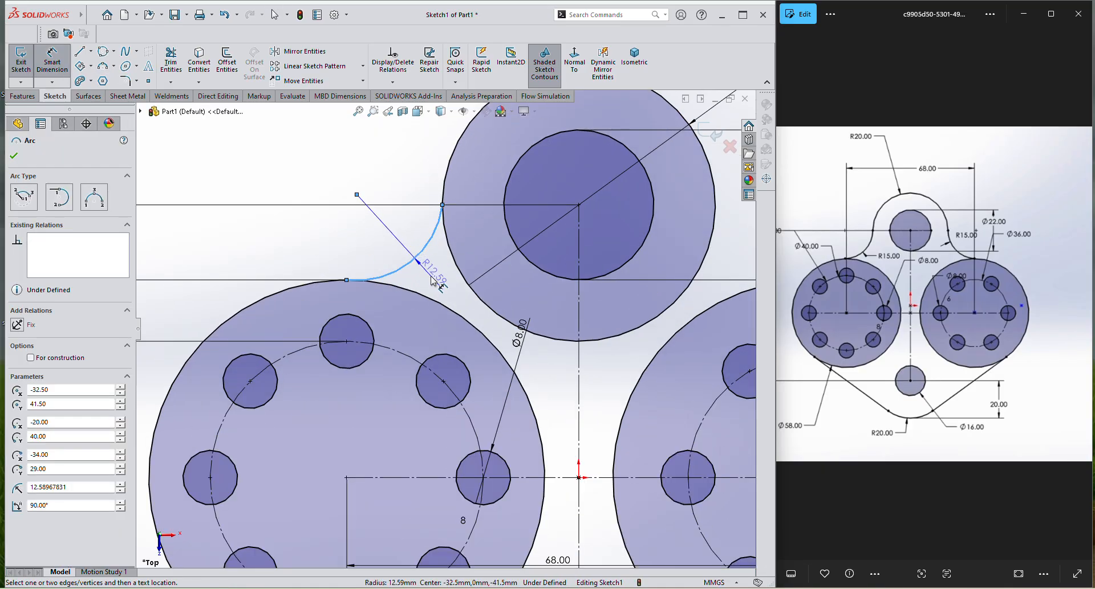
pyautogui.click(433, 278)
pyautogui.write('15')
pyautogui.press('Return')
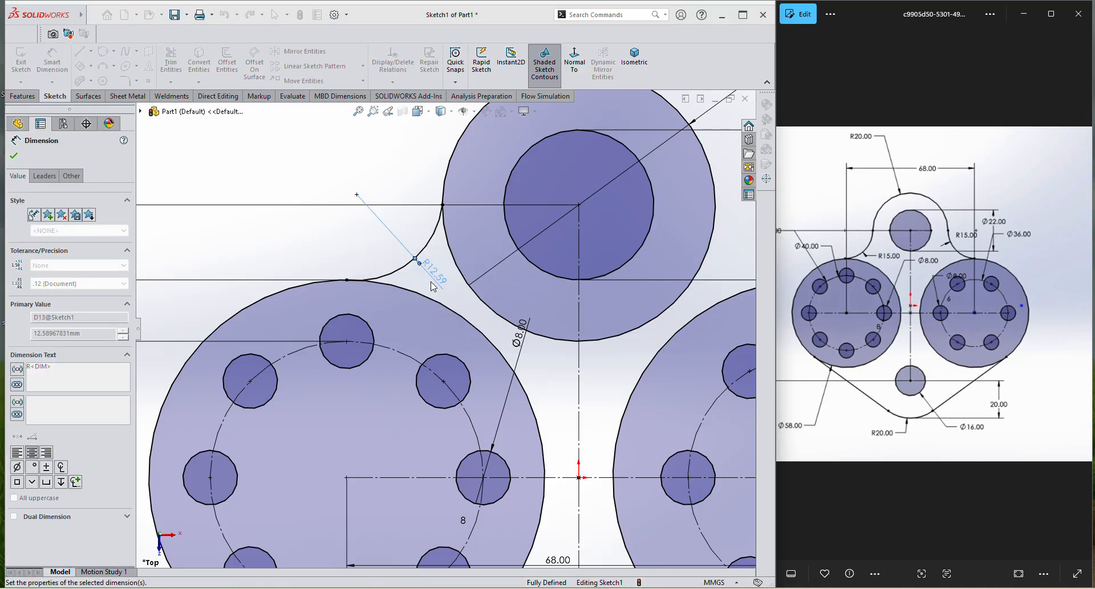
pyautogui.rightClick(283, 170)
pyautogui.click(302, 195)
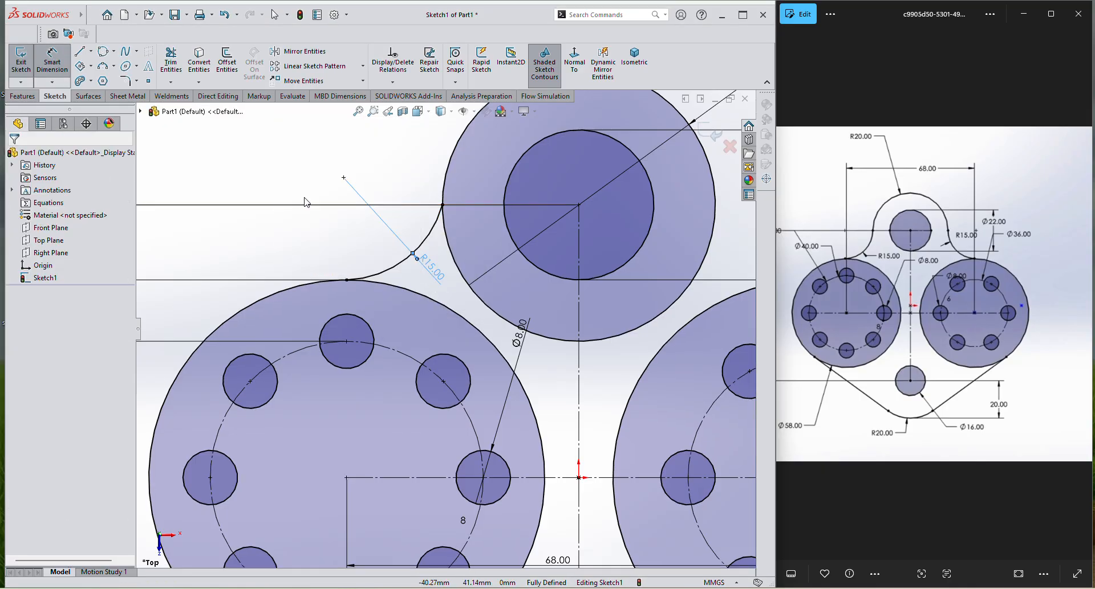
# Step: Draw a line tangent to the lower-left side of the left 58 mm circle and the outer lower circle
pyautogui.scroll(5, 549, 393)
pyautogui.scroll(2, 539, 436)
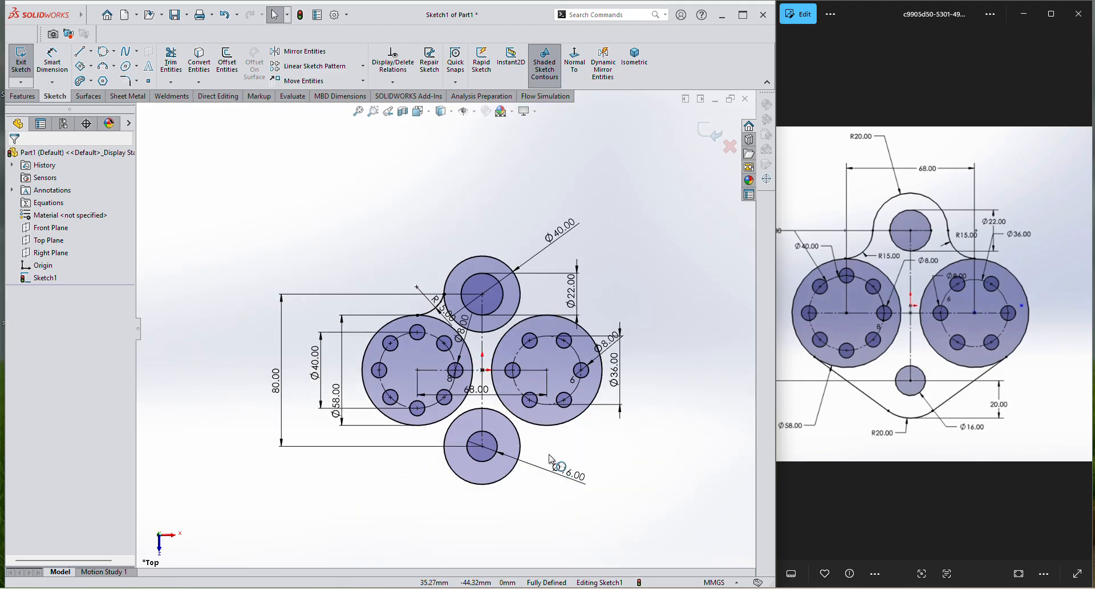
pyautogui.scroll(-2, 527, 447)
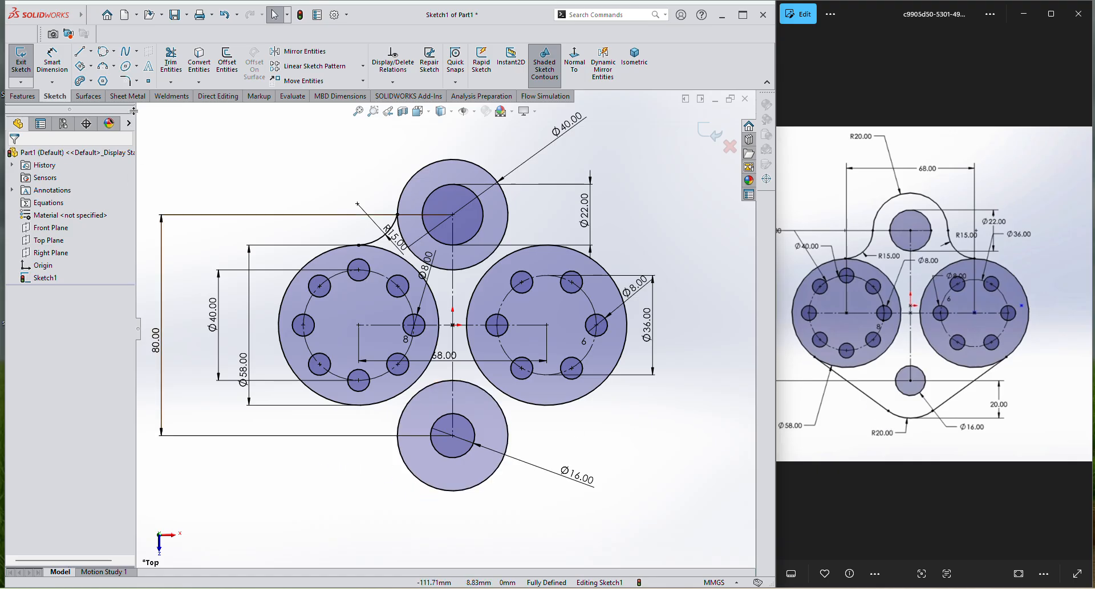
pyautogui.press('l')
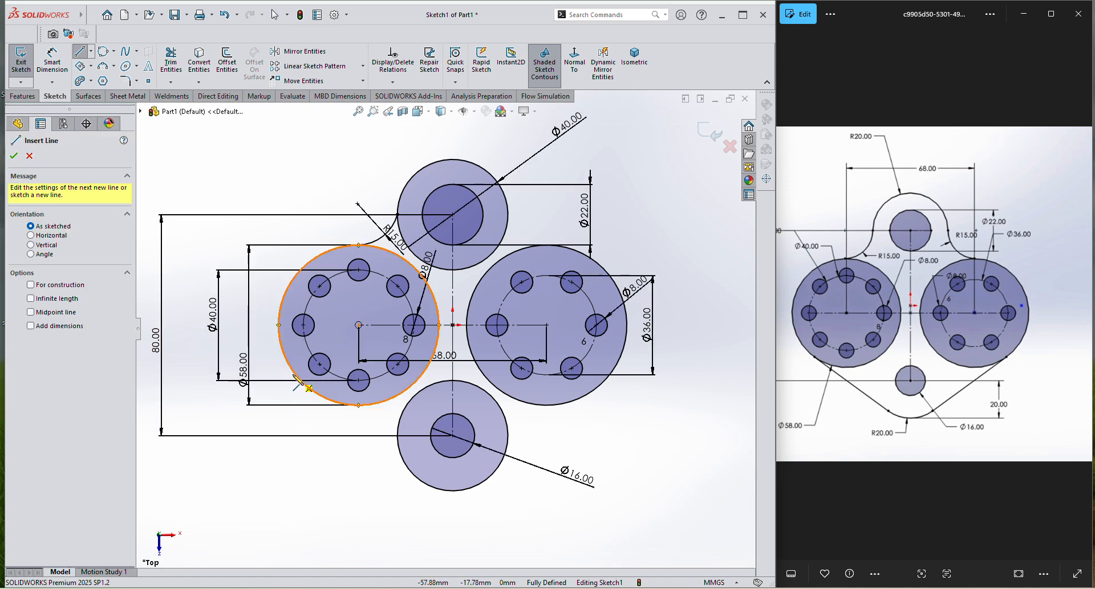
pyautogui.click(295, 377)
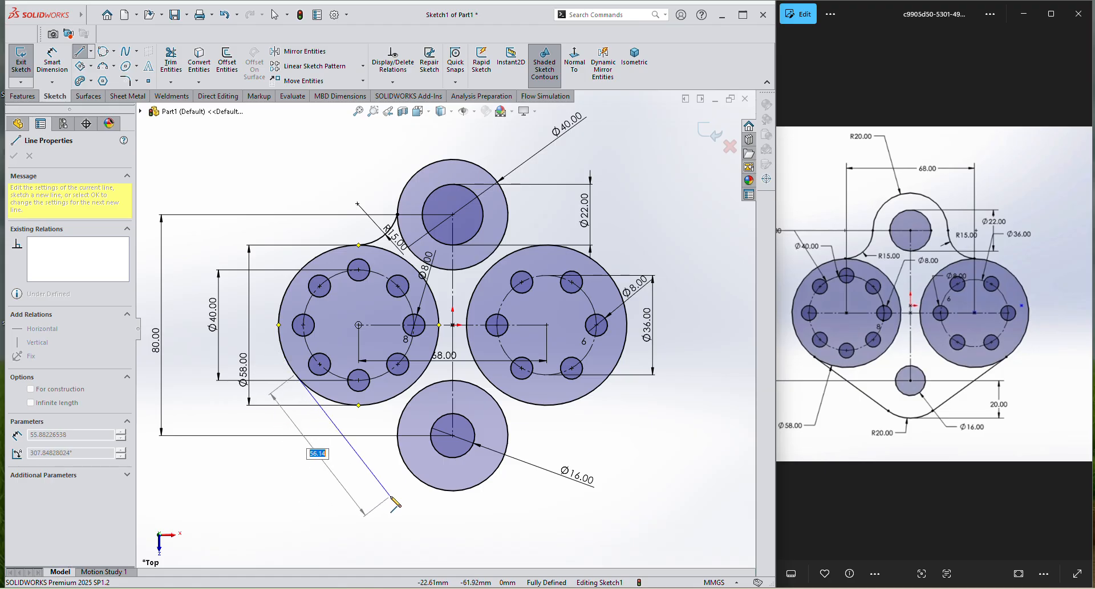
pyautogui.click(422, 486)
pyautogui.rightClick(365, 469)
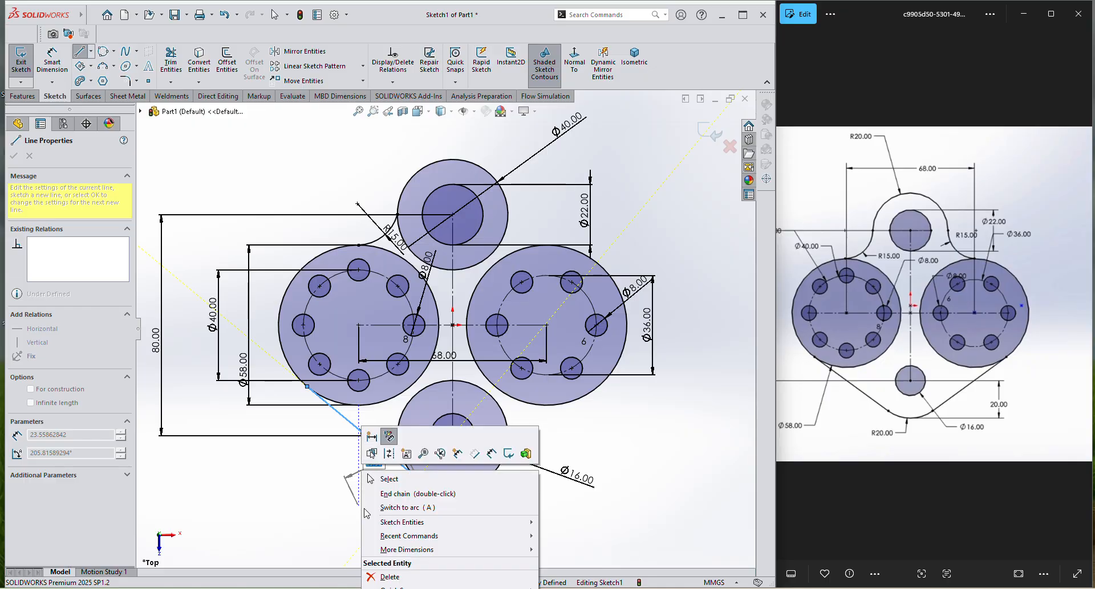
pyautogui.click(391, 479)
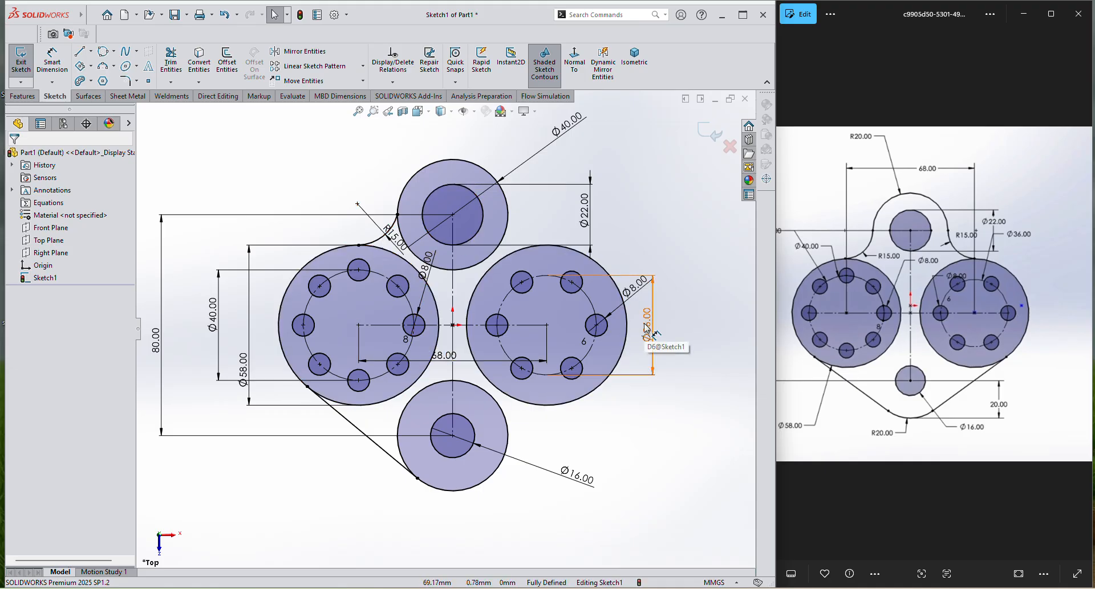
# Step: Mirror the 15 mm radius arc and the lower tangent line about the vertical centerline
pyautogui.click(320, 52)
pyautogui.click(74, 296)
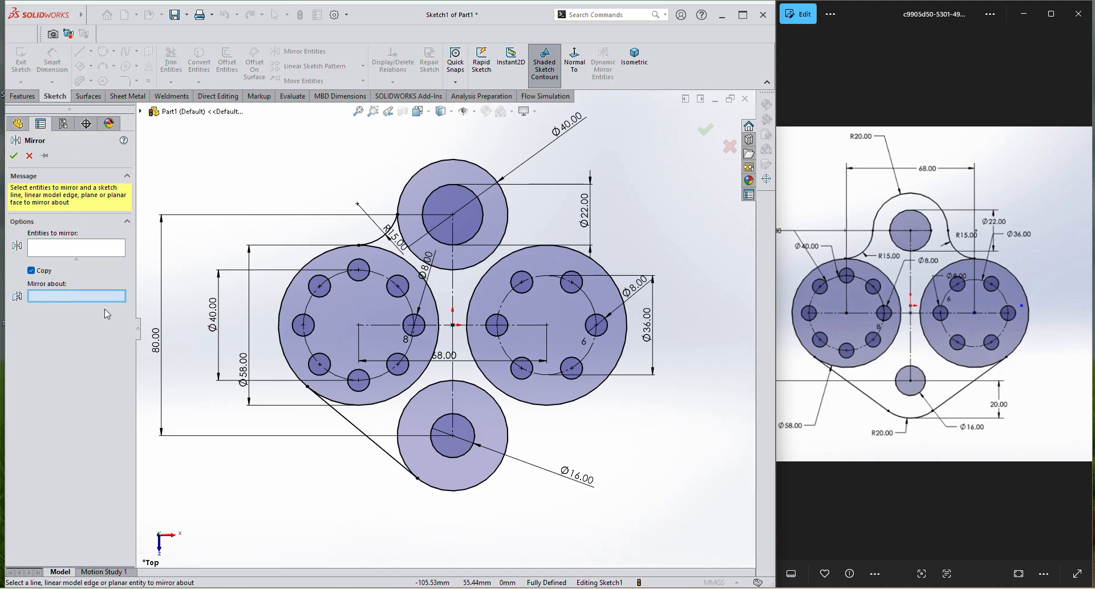
pyautogui.click(453, 294)
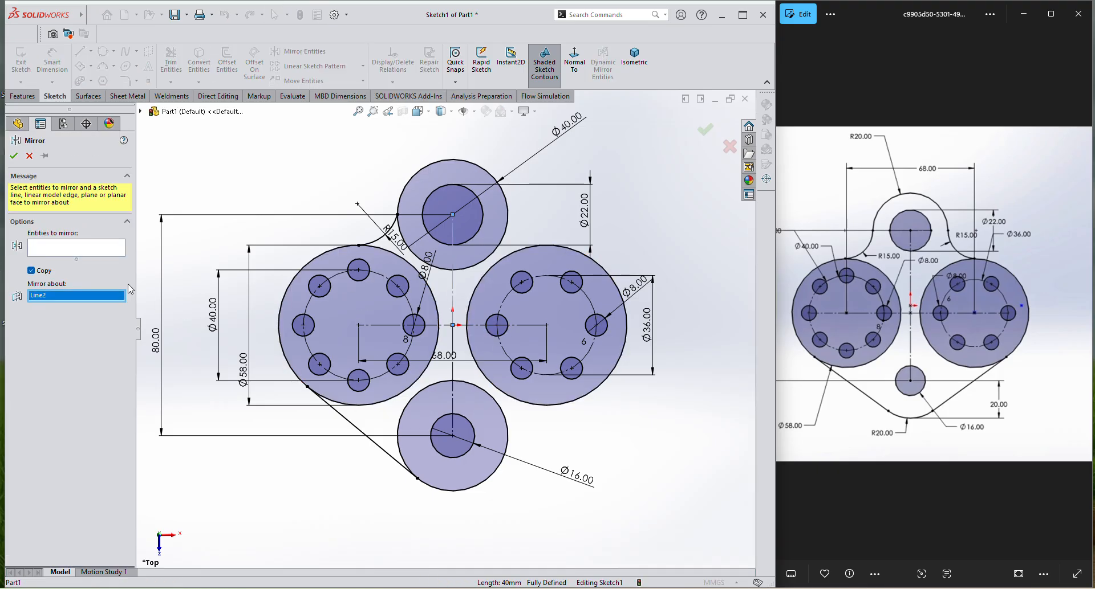
pyautogui.click(89, 247)
pyautogui.click(381, 232)
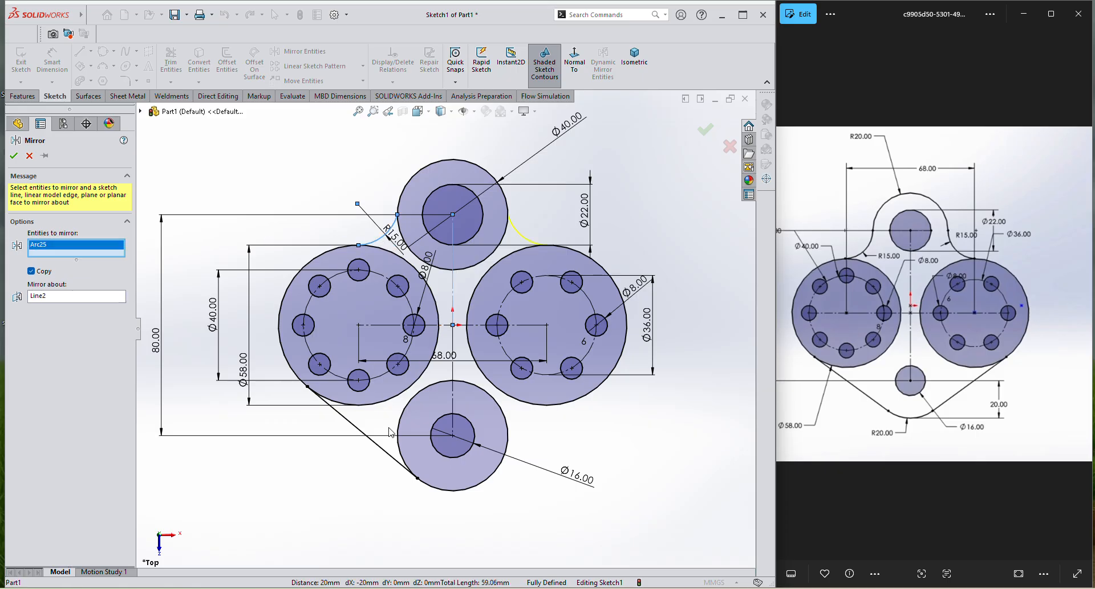
pyautogui.click(358, 429)
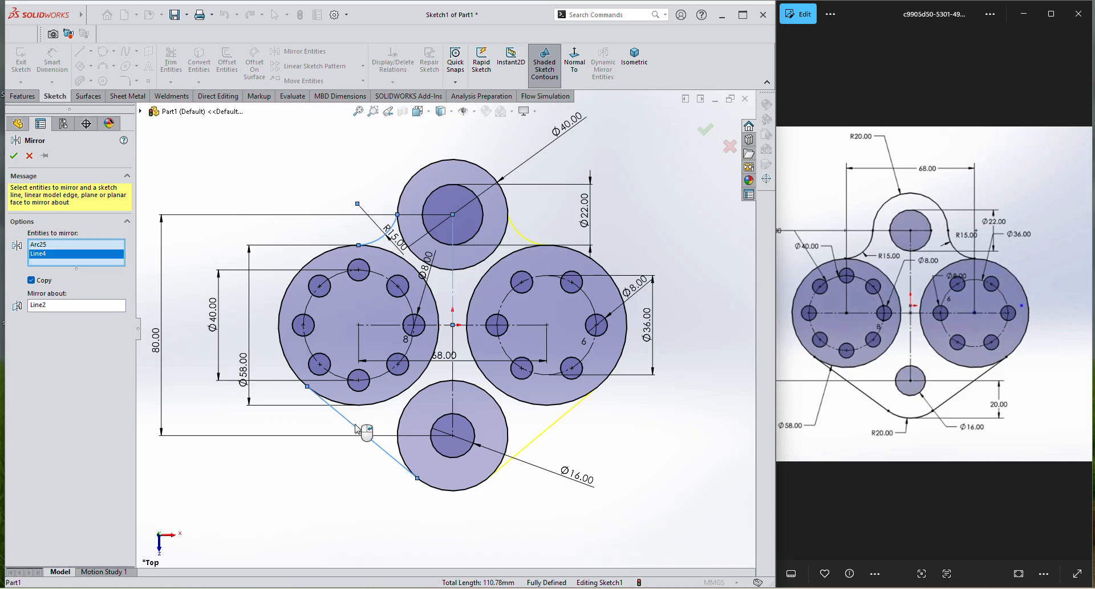
pyautogui.click(12, 157)
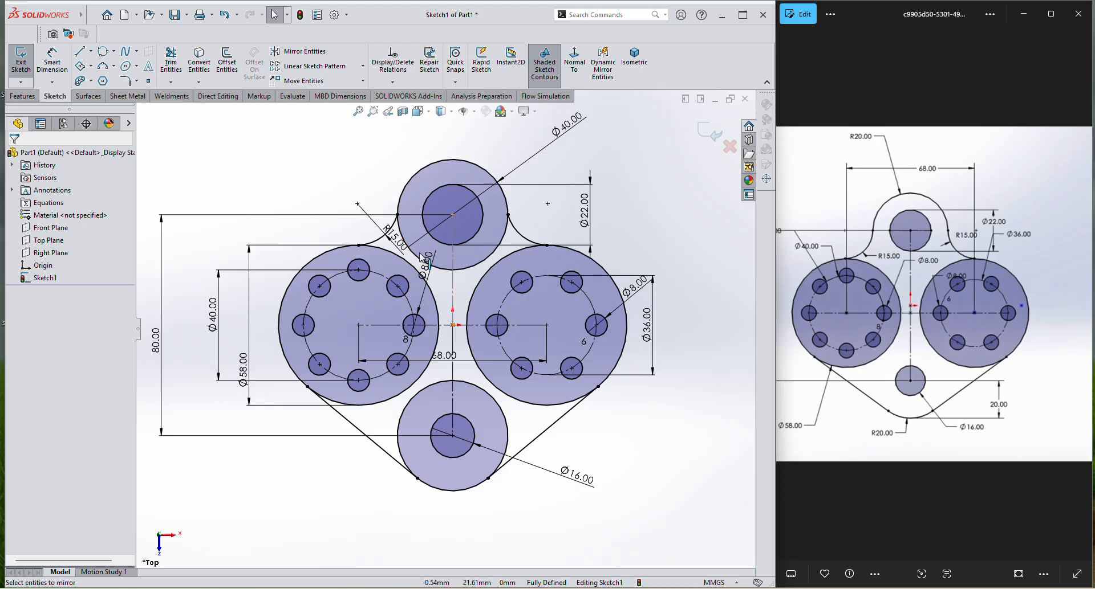
# Step: Trim away the inner portions of the outer lower circle and the upper 40 mm circle, leaving only their outer profile arcs
pyautogui.click(173, 83)
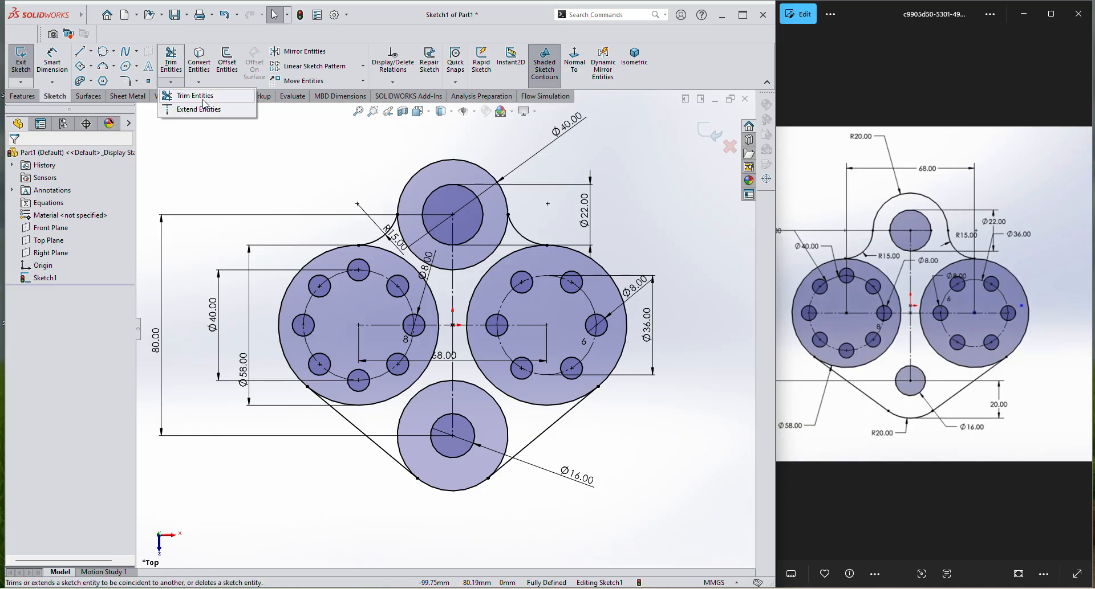
pyautogui.click(193, 97)
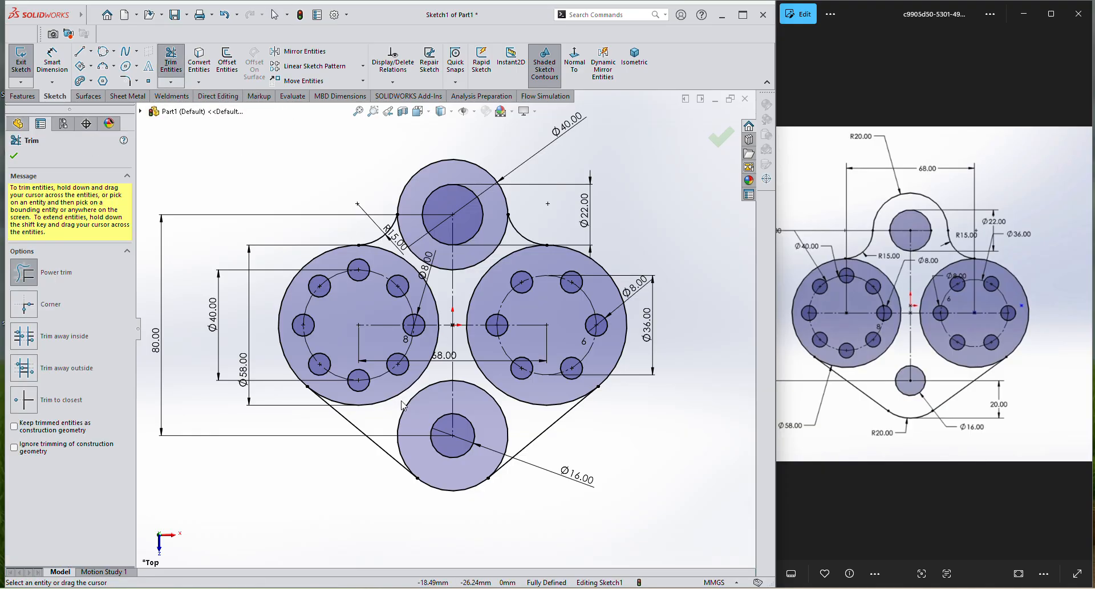
pyautogui.moveTo(393, 417); pyautogui.dragTo(409, 415)
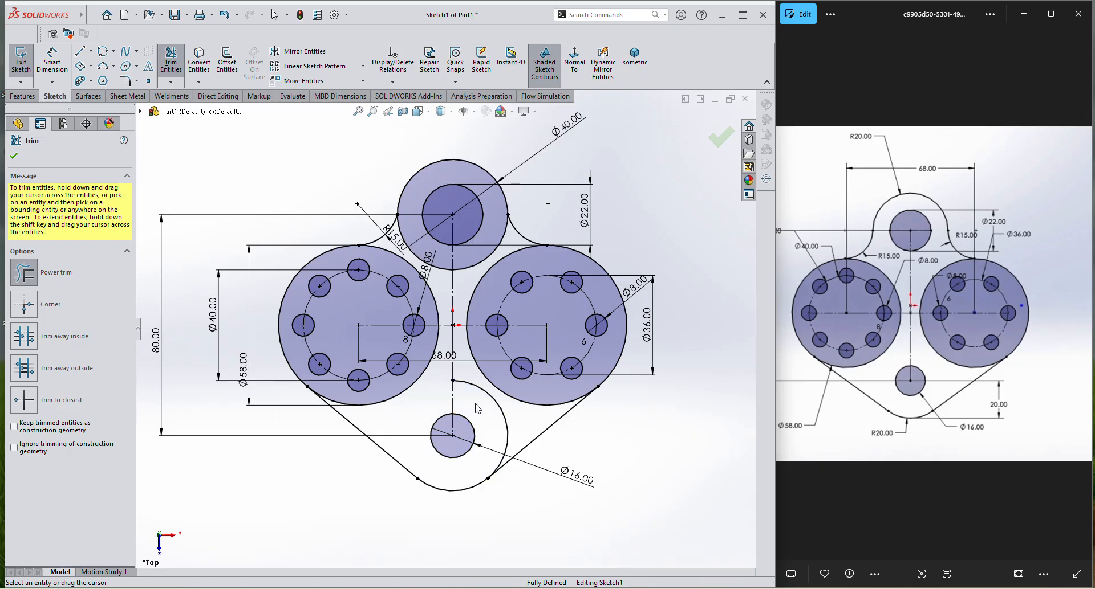
pyautogui.moveTo(473, 408); pyautogui.dragTo(508, 413)
pyautogui.moveTo(462, 285)
pyautogui.mouseDown()
pyautogui.moveTo(468, 266)
pyautogui.moveTo(444, 266)
pyautogui.mouseUp()
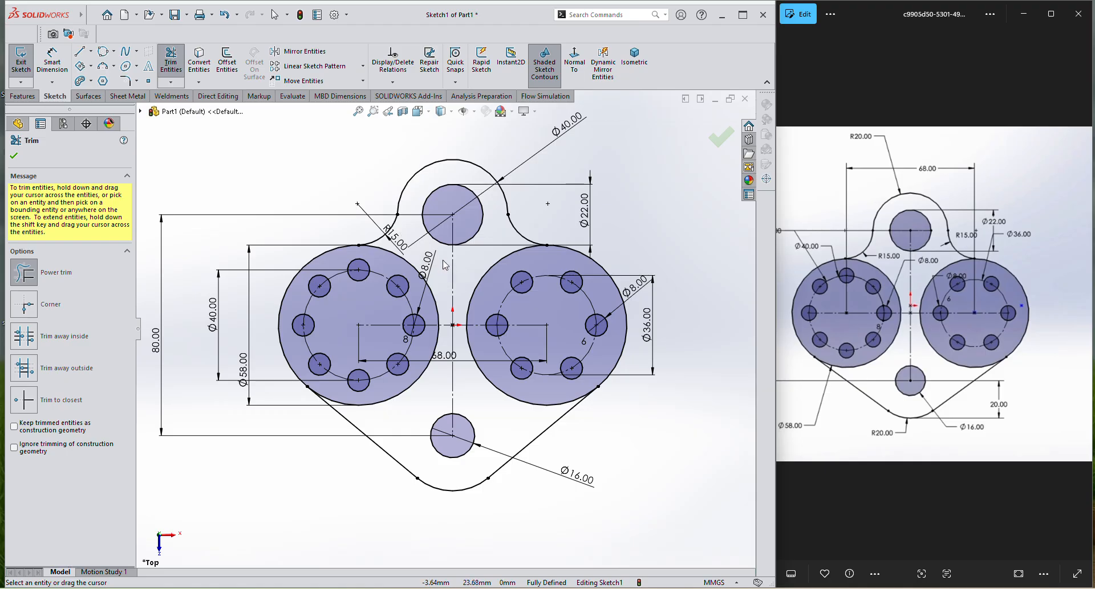
pyautogui.click(16, 158)
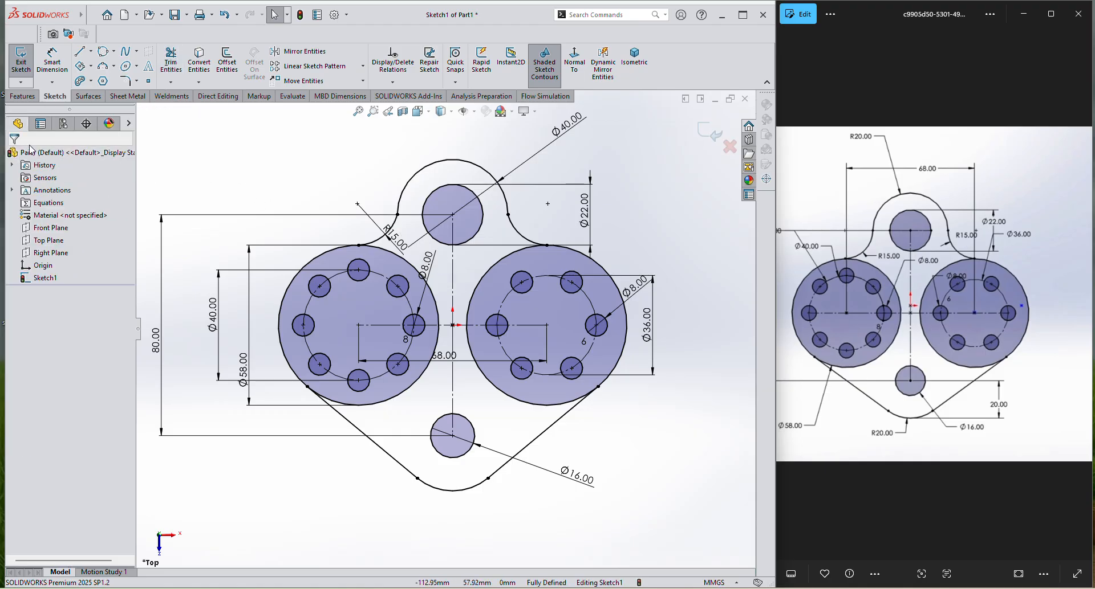
pyautogui.press('f')
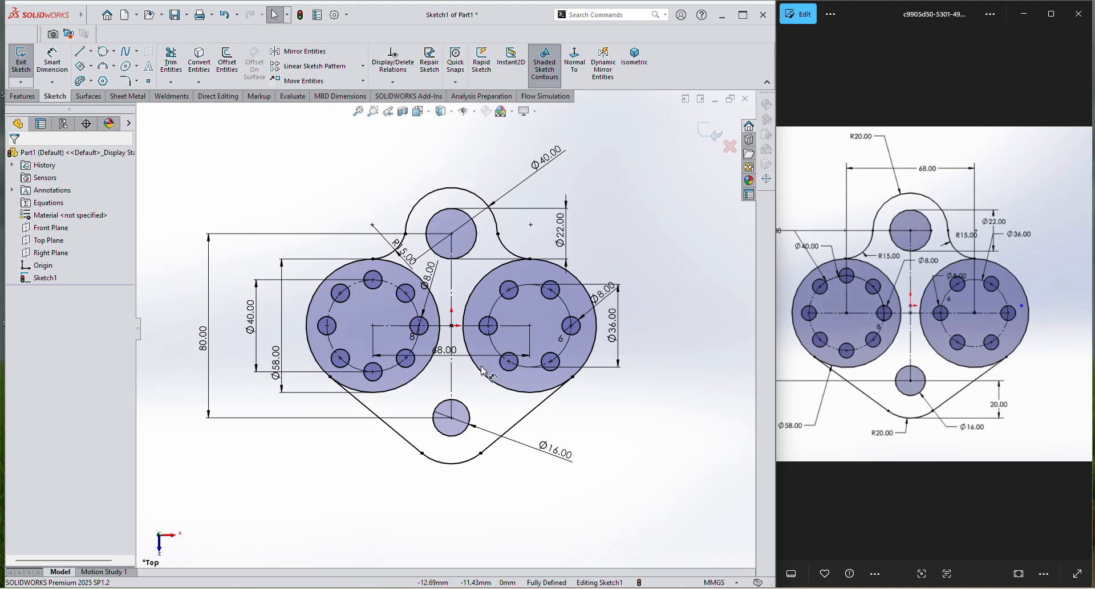